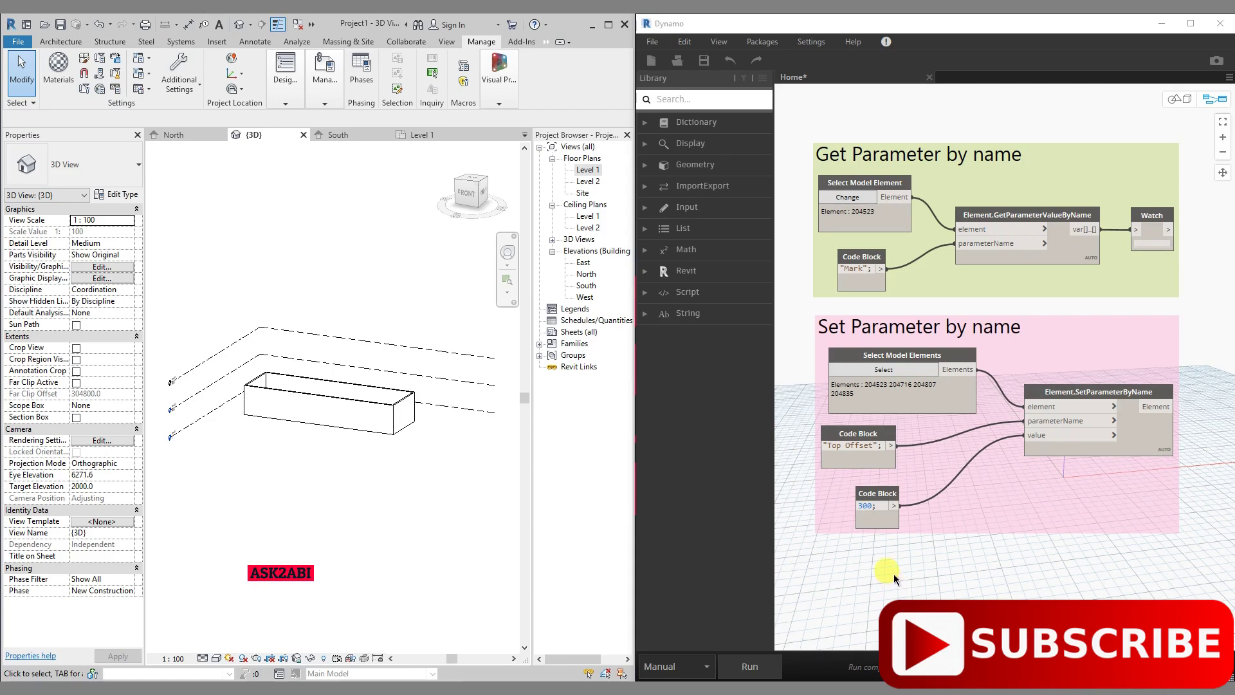
# Select and deselect the front wall in Revit to inspect its parameters
pyautogui.moveTo(893, 574); pyautogui.dragTo(893, 580, button='middle')
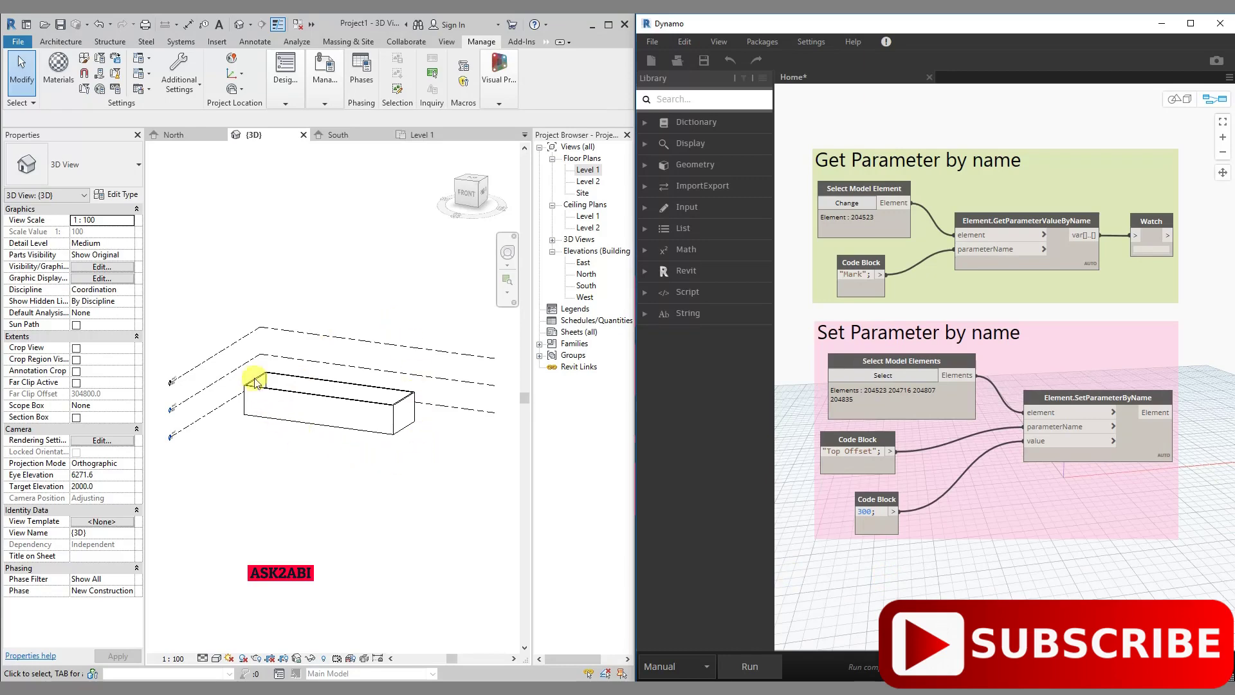
pyautogui.click(329, 461)
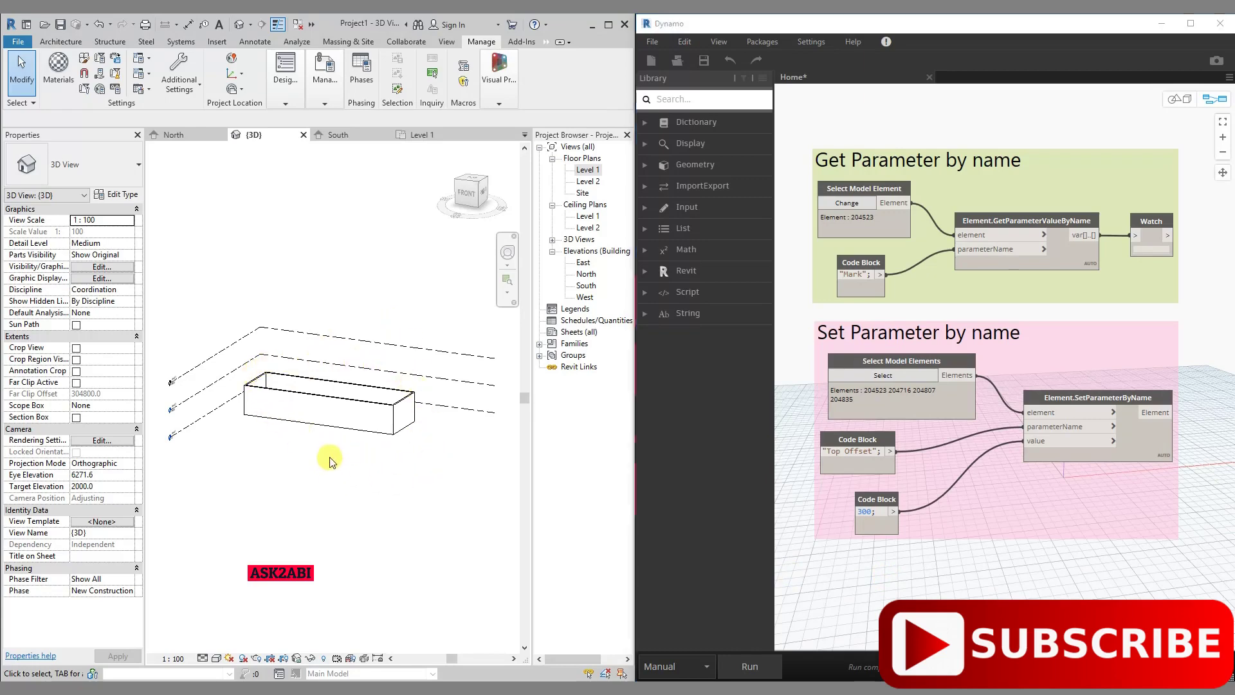
pyautogui.click(326, 404)
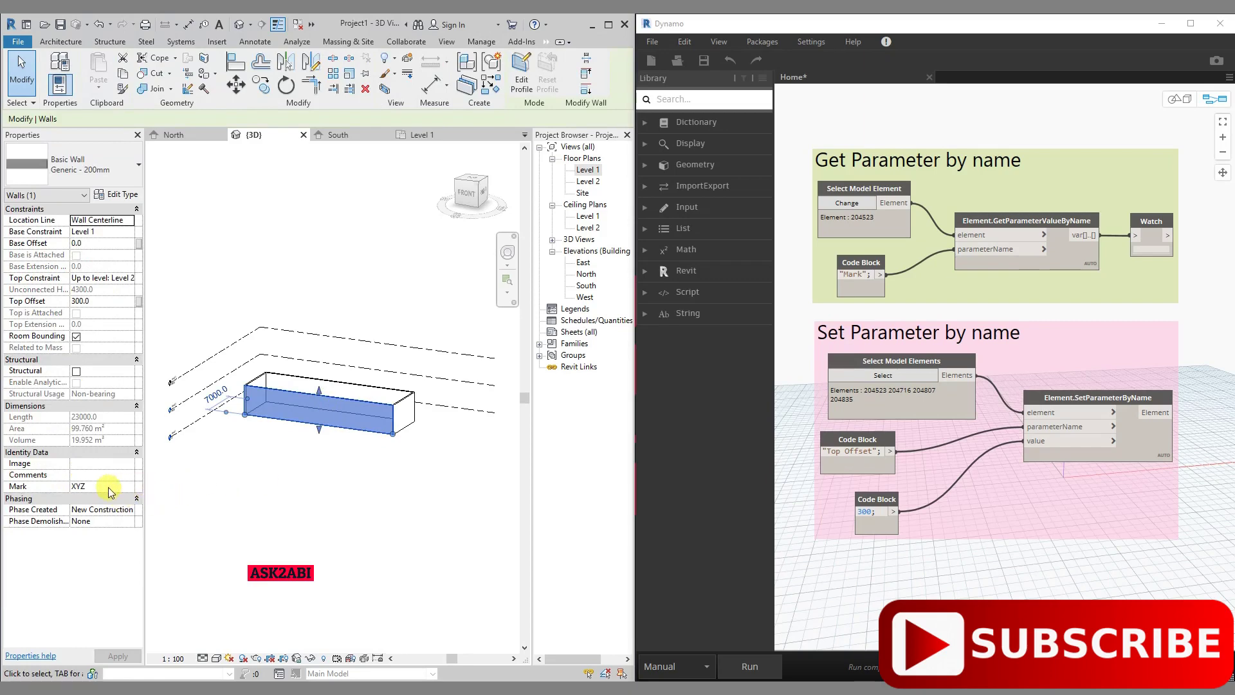
pyautogui.click(256, 489)
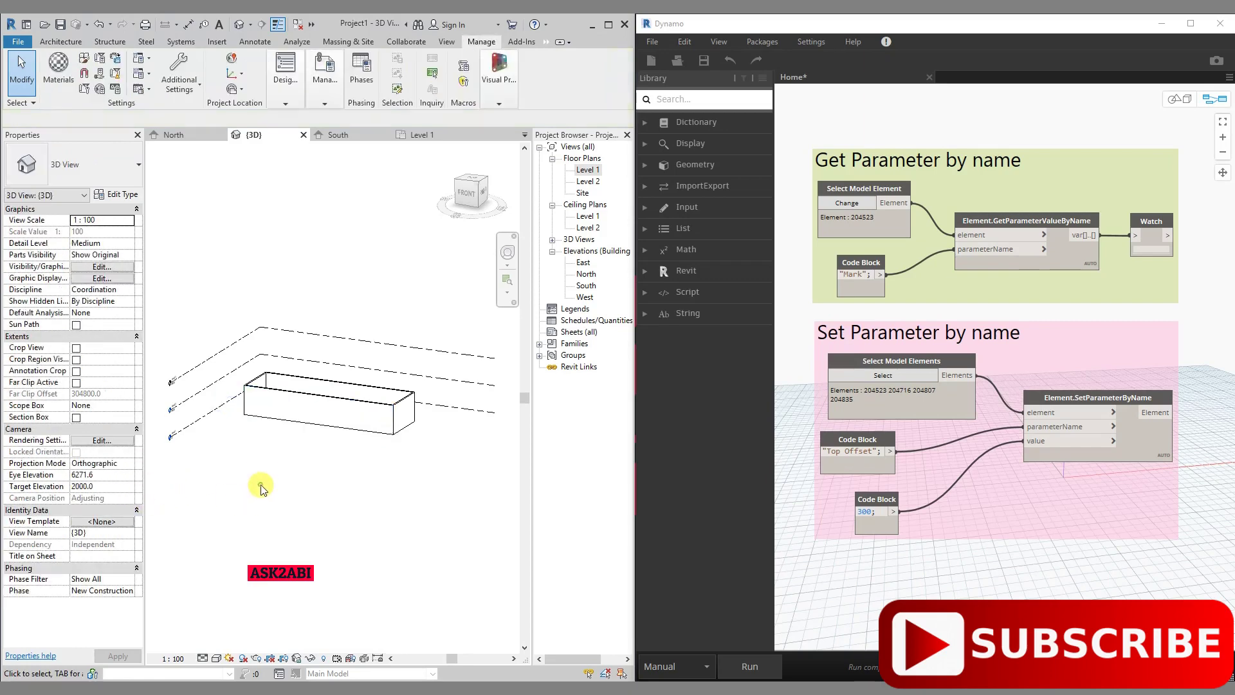
pyautogui.click(299, 427)
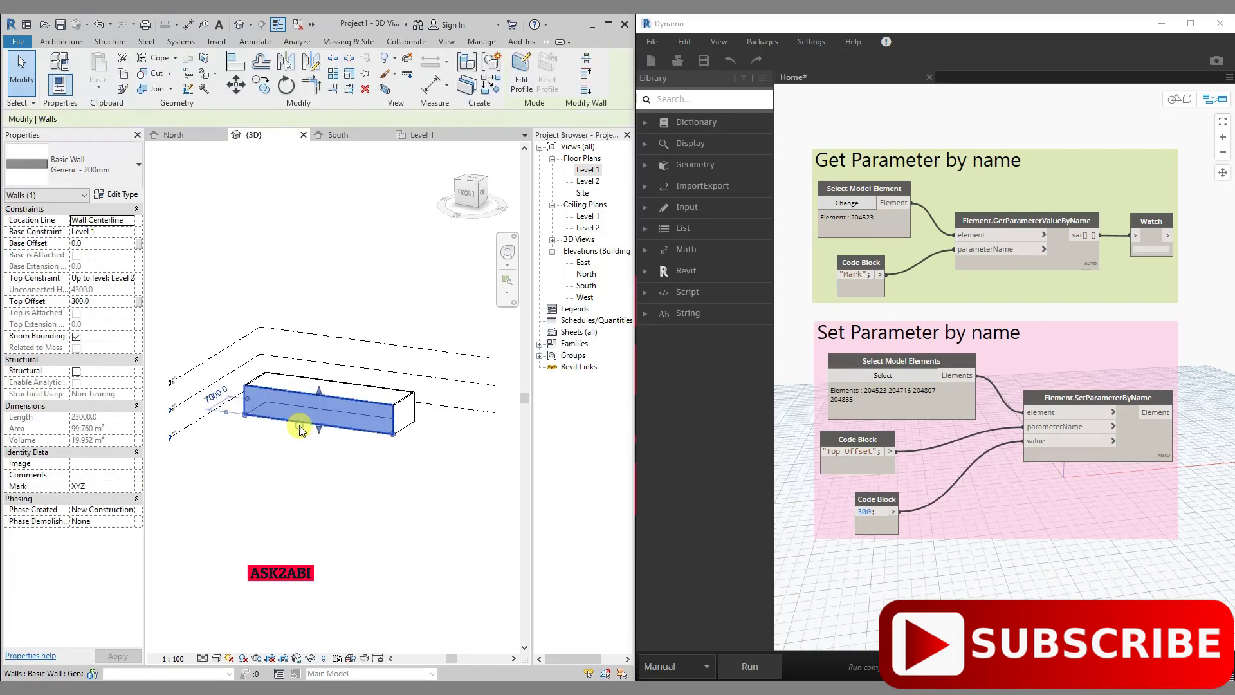
pyautogui.click(346, 498)
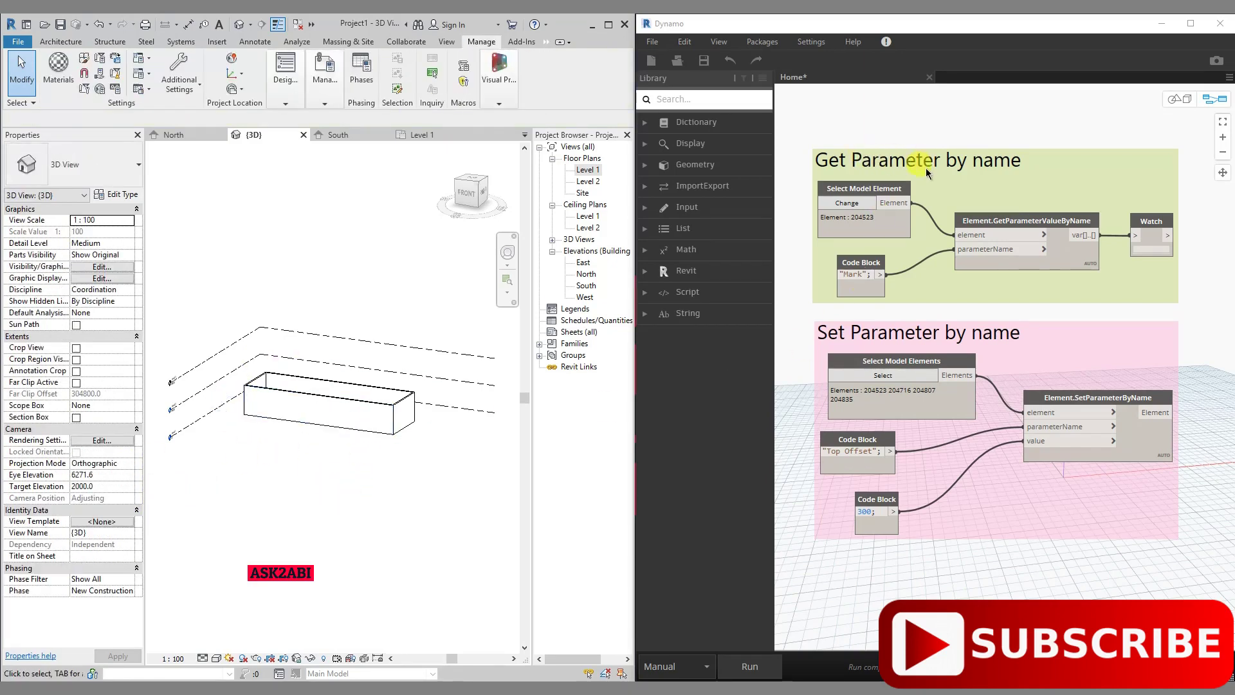
# Delete the Get Parameter by name group from the graph
pyautogui.moveTo(921, 164)
pyautogui.mouseDown(button='middle')
pyautogui.moveTo(913, 173)
pyautogui.moveTo(929, 215)
pyautogui.mouseUp(button='middle')
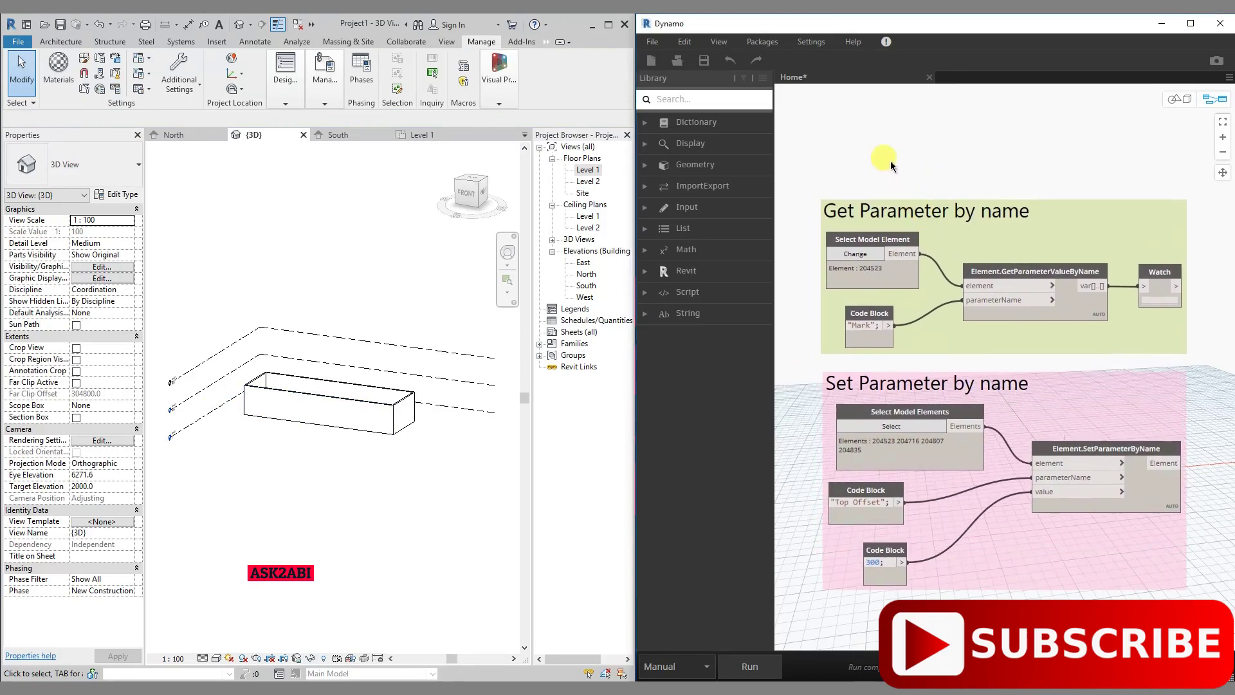
pyautogui.moveTo(805, 174); pyautogui.dragTo(1196, 364)
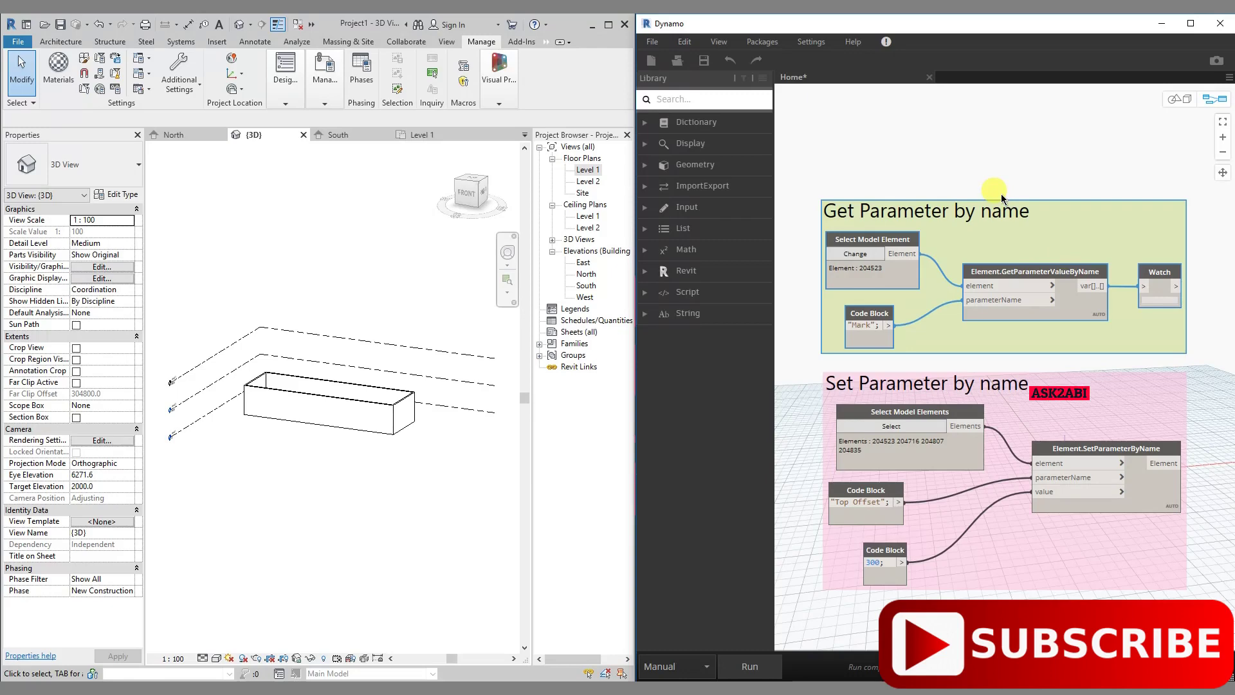
pyautogui.press('Delete')
# Place an unconnected Element.GetParameterValueByName node above the Set Parameter by name group
pyautogui.click(335, 449)
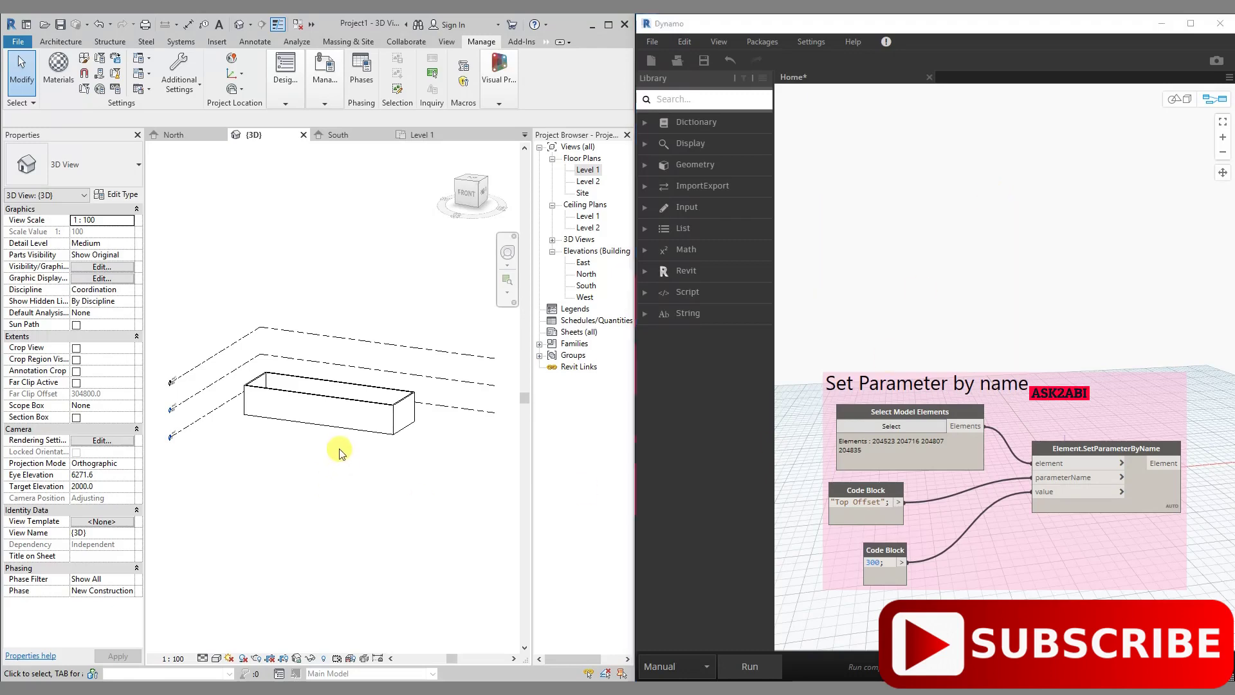
pyautogui.click(687, 115)
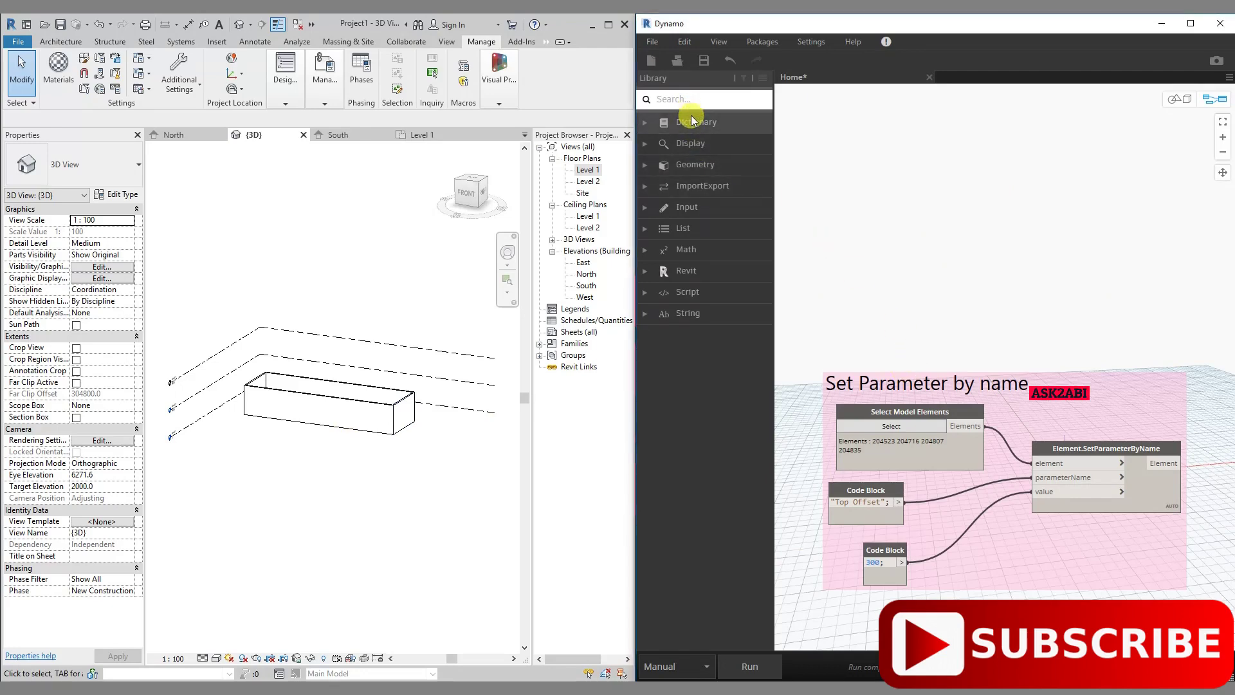
pyautogui.click(683, 96)
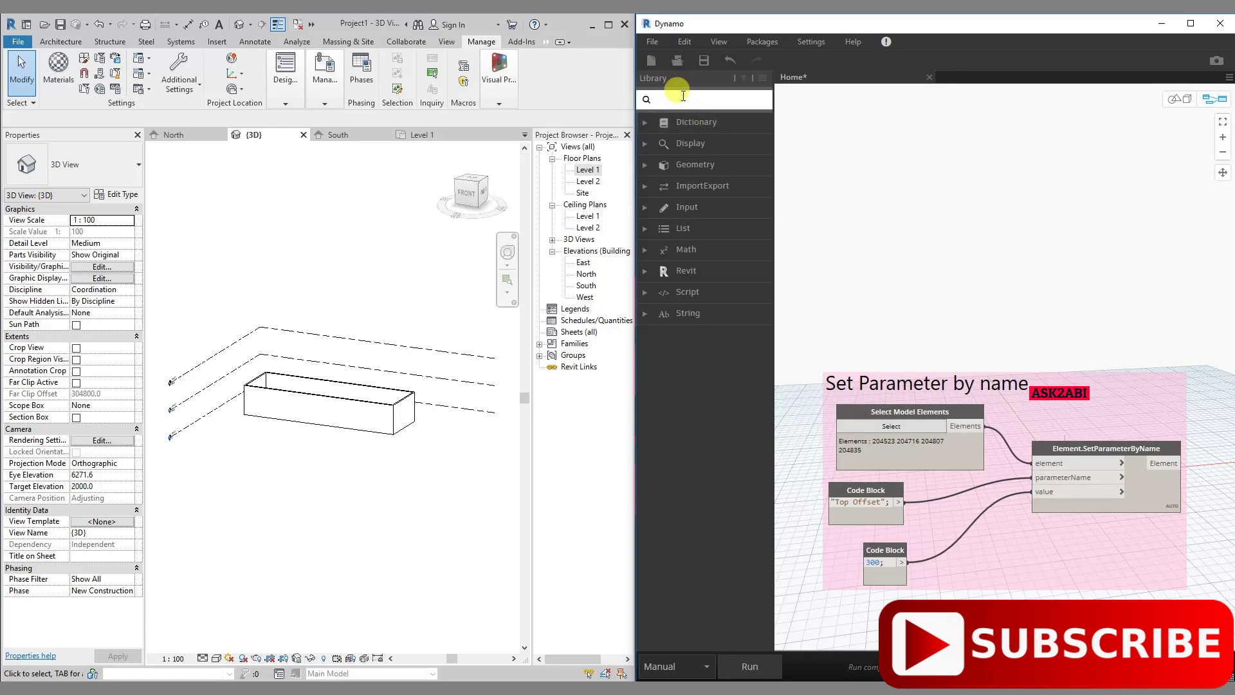
pyautogui.write('ele')
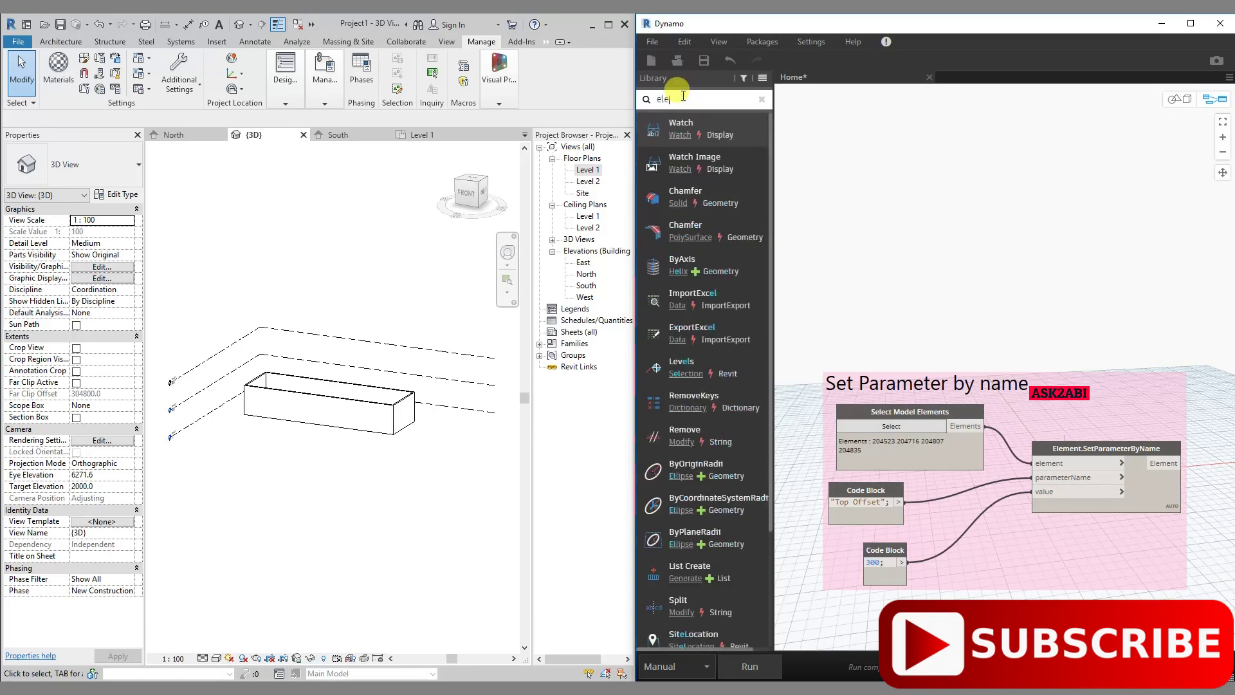
pyautogui.write('ment')
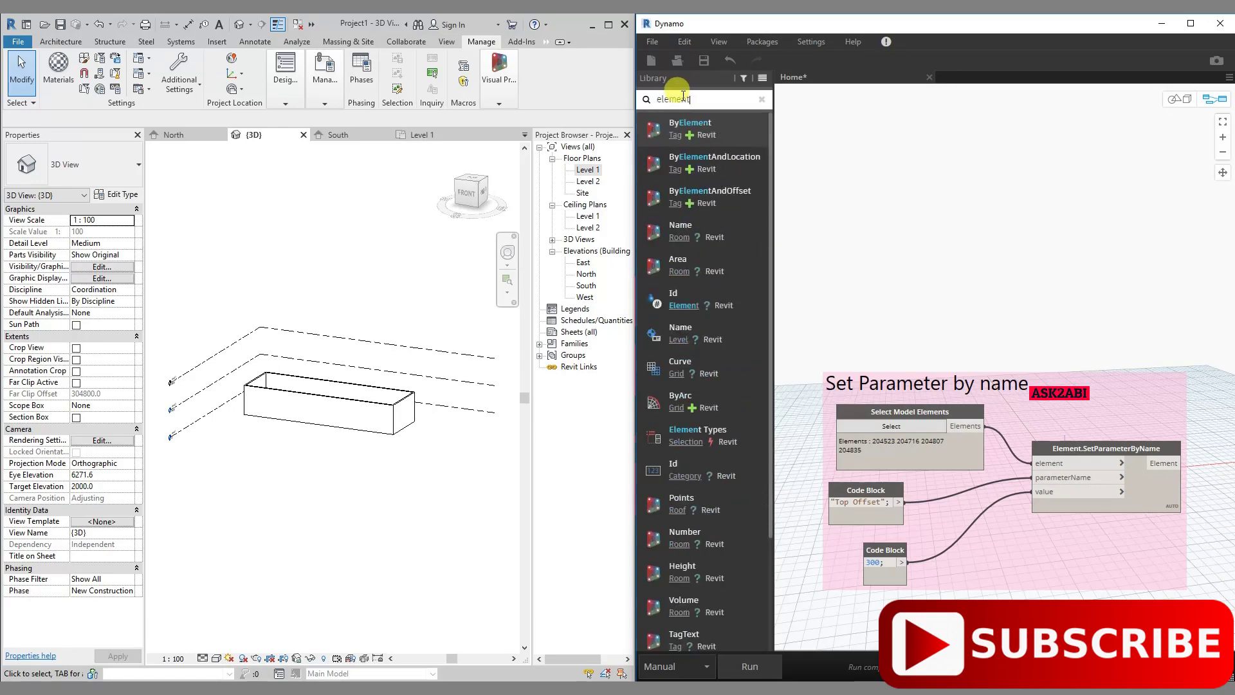
pyautogui.write('.')
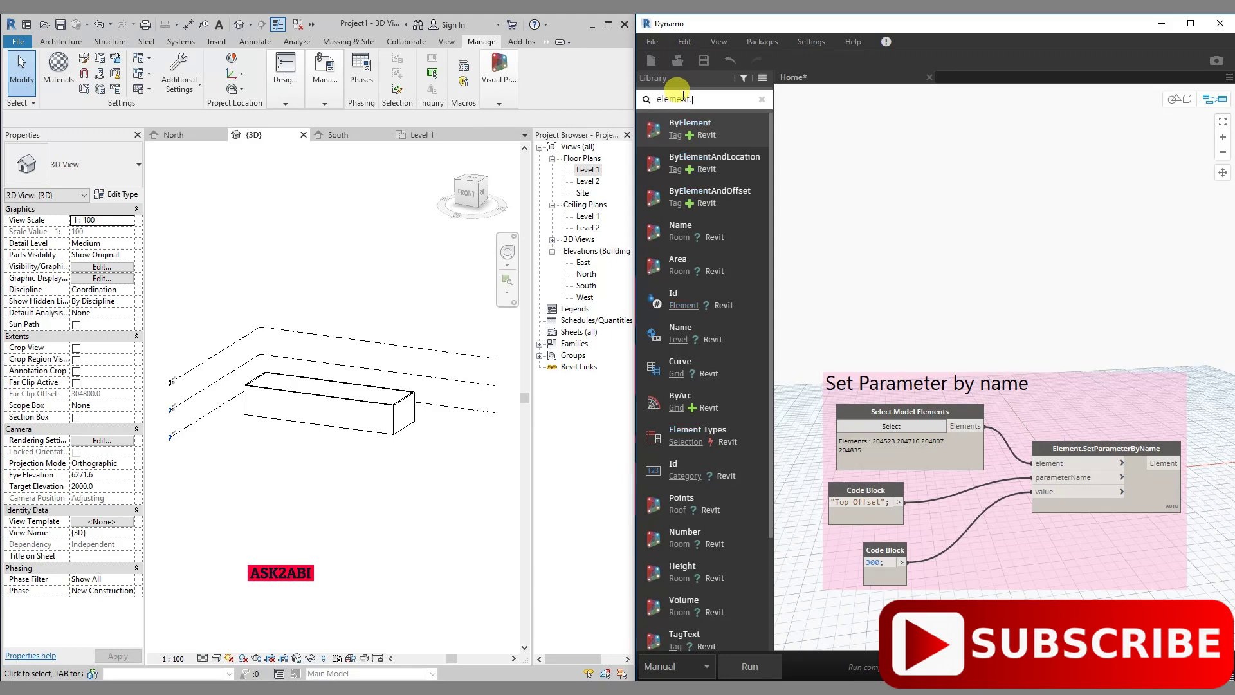
pyautogui.write('get')
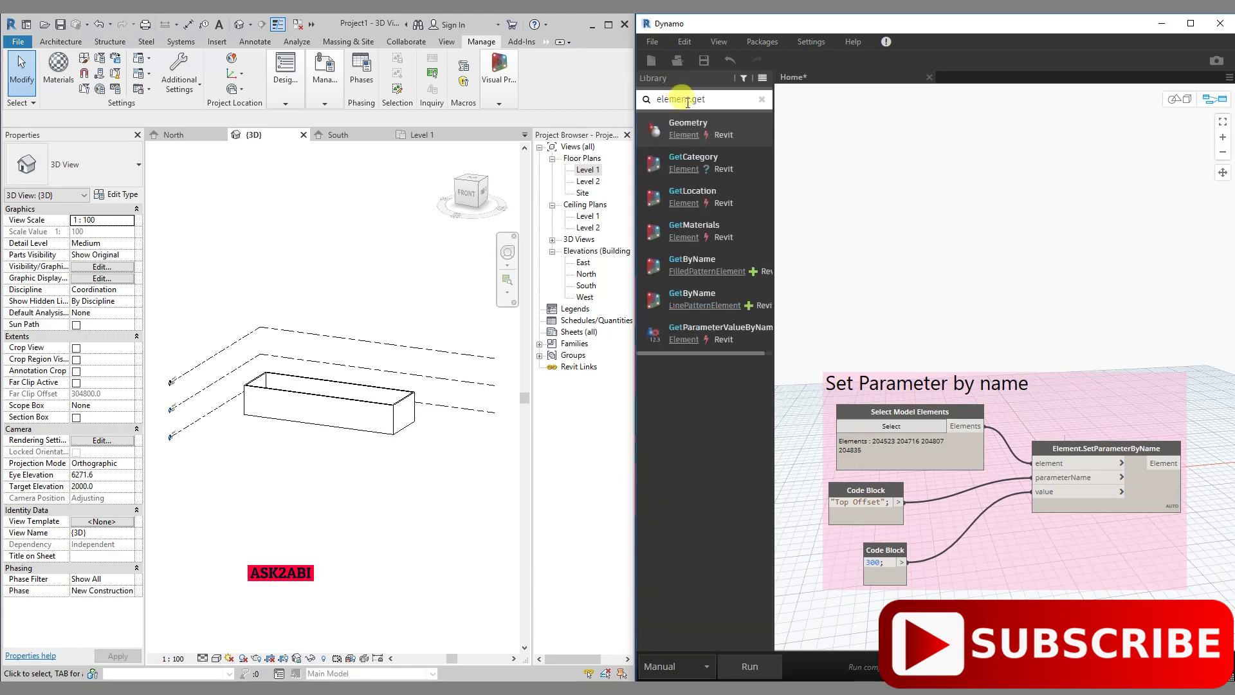
pyautogui.click(734, 332)
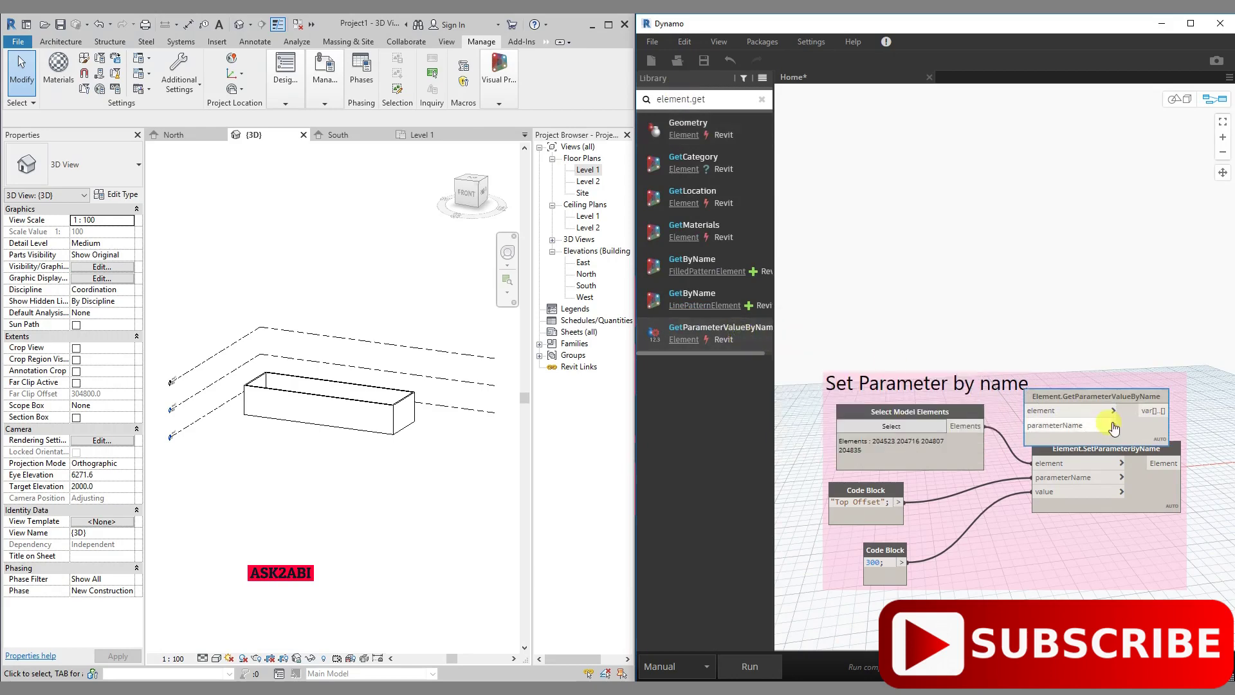
pyautogui.moveTo(1092, 399); pyautogui.dragTo(975, 197)
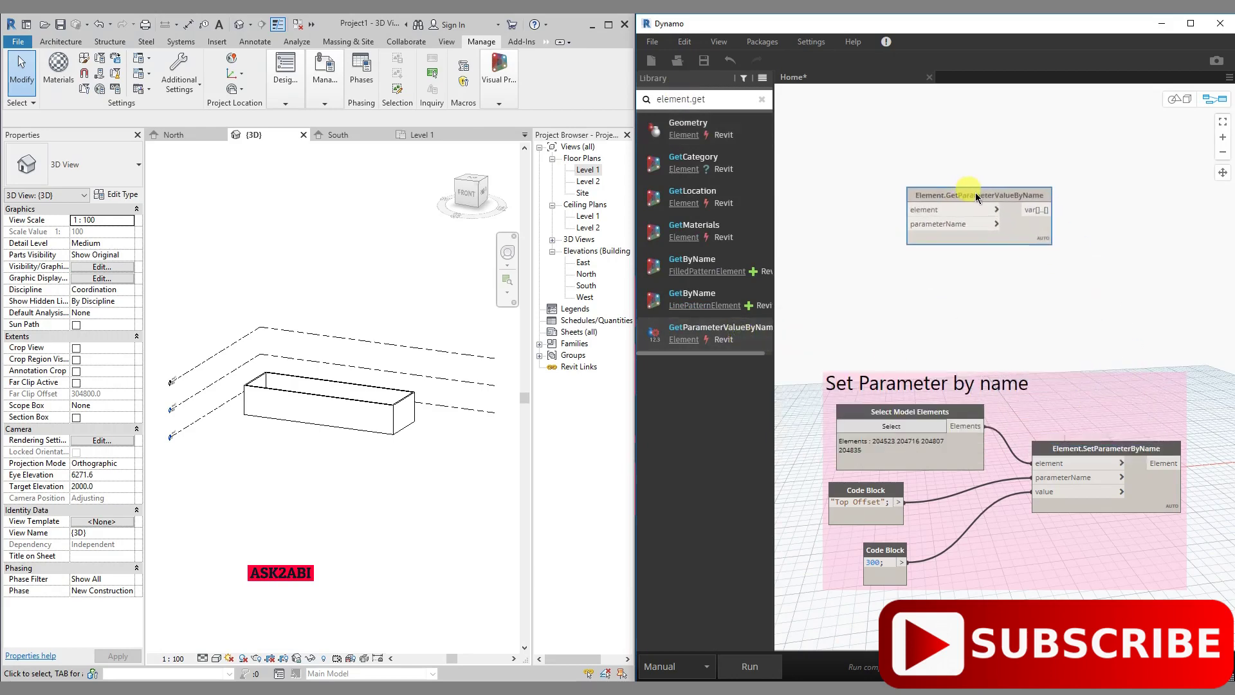
pyautogui.moveTo(976, 197); pyautogui.dragTo(995, 189)
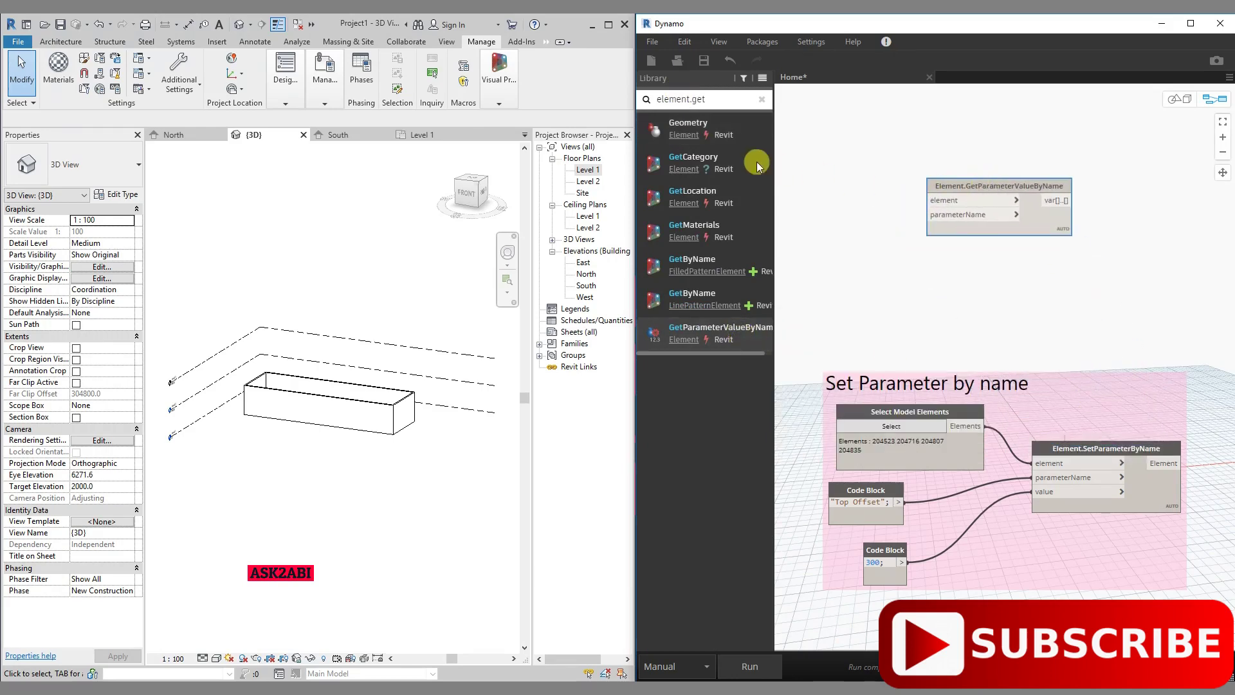
pyautogui.click(714, 100)
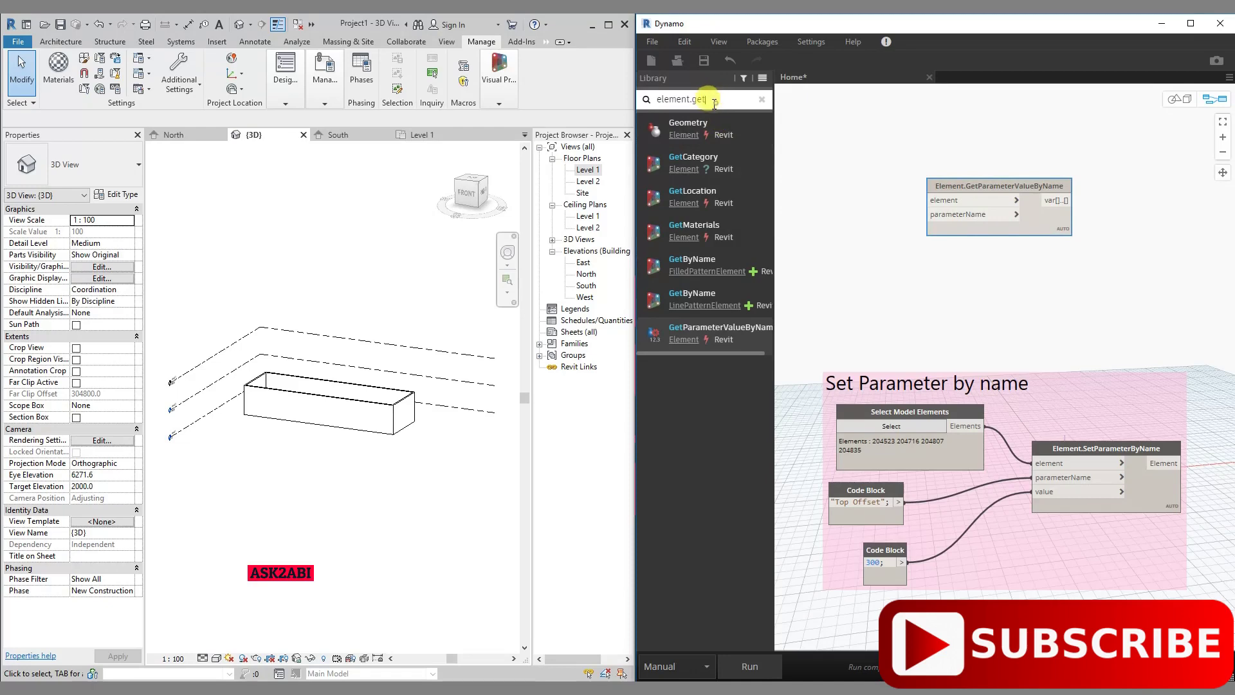
pyautogui.moveTo(714, 100); pyautogui.dragTo(651, 102)
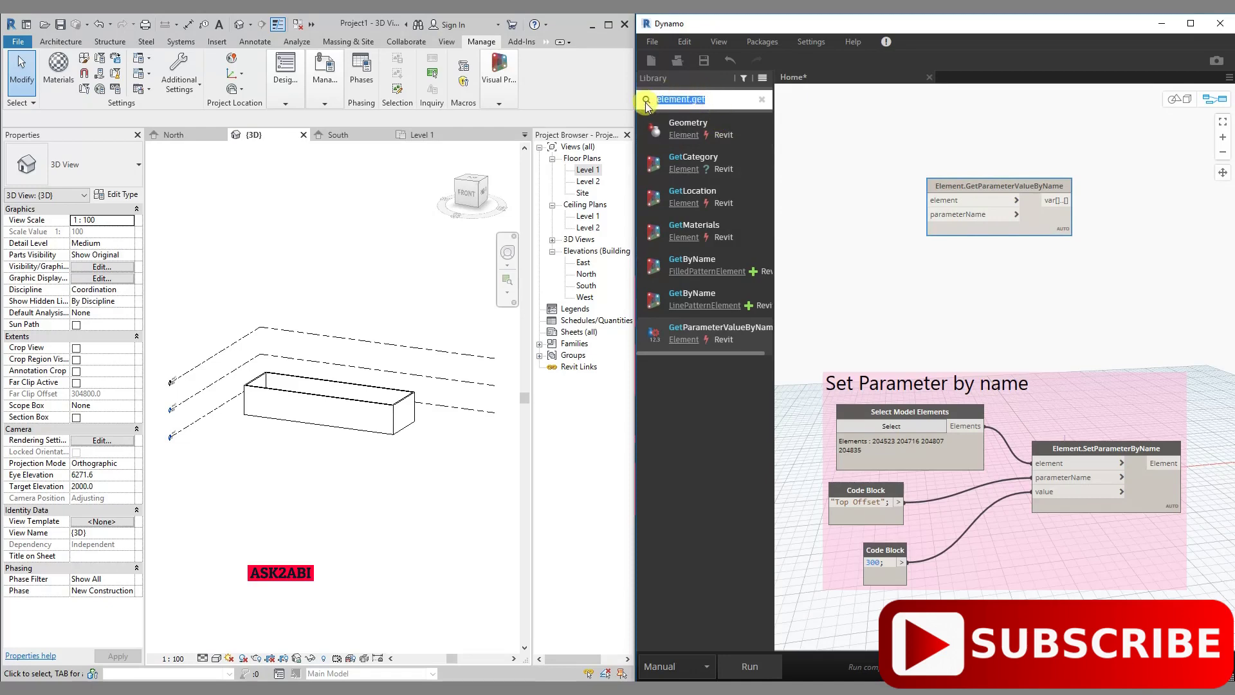
# Add a Select Model Element node at the top of the graph
pyautogui.write('sele')
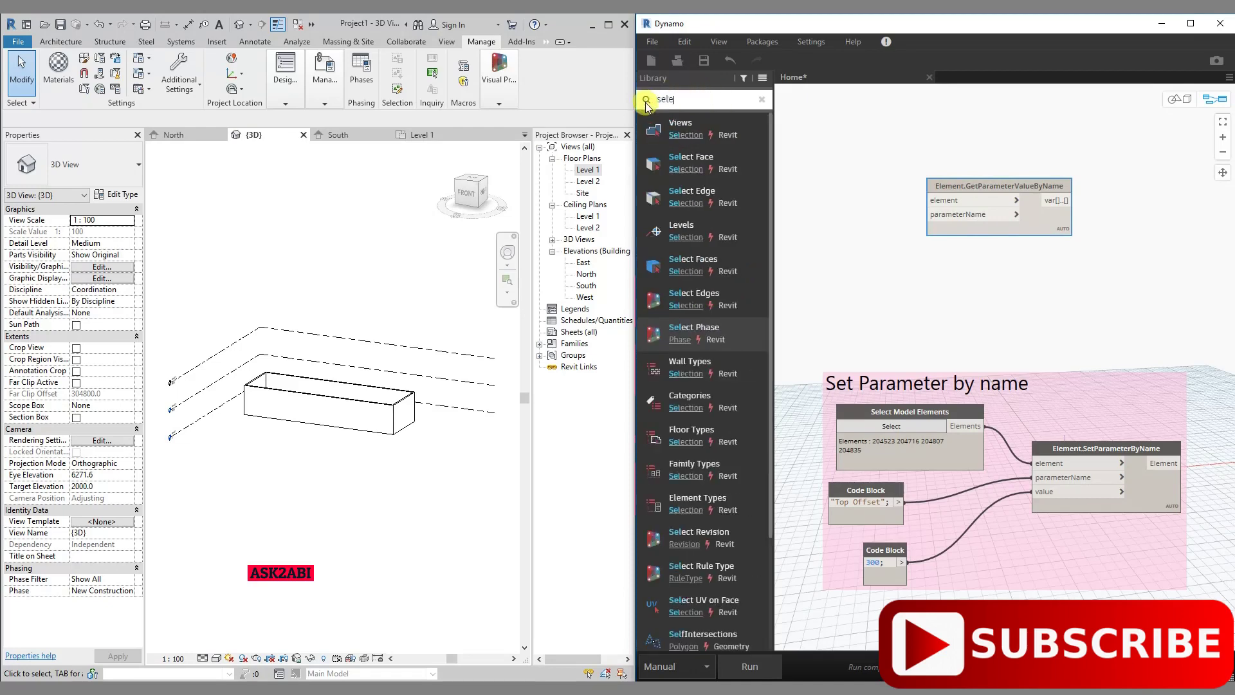
pyautogui.write('ct m')
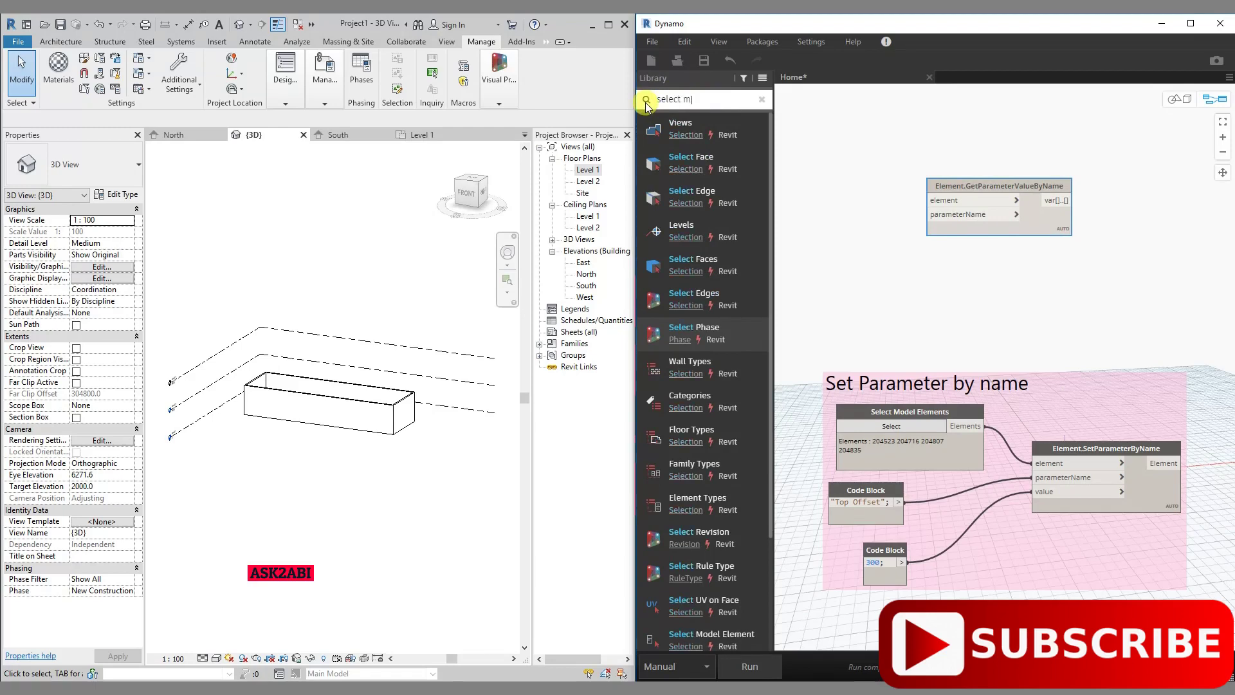
pyautogui.write('od')
pyautogui.press('BackSpace')
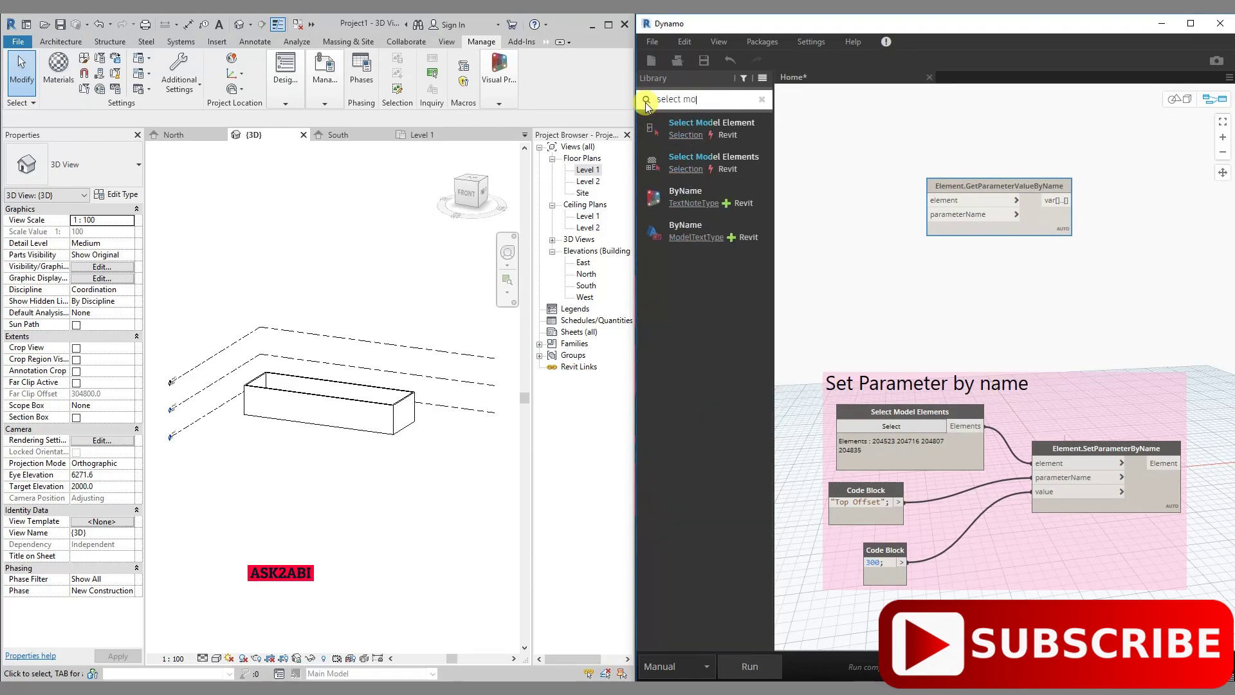
pyautogui.write('del')
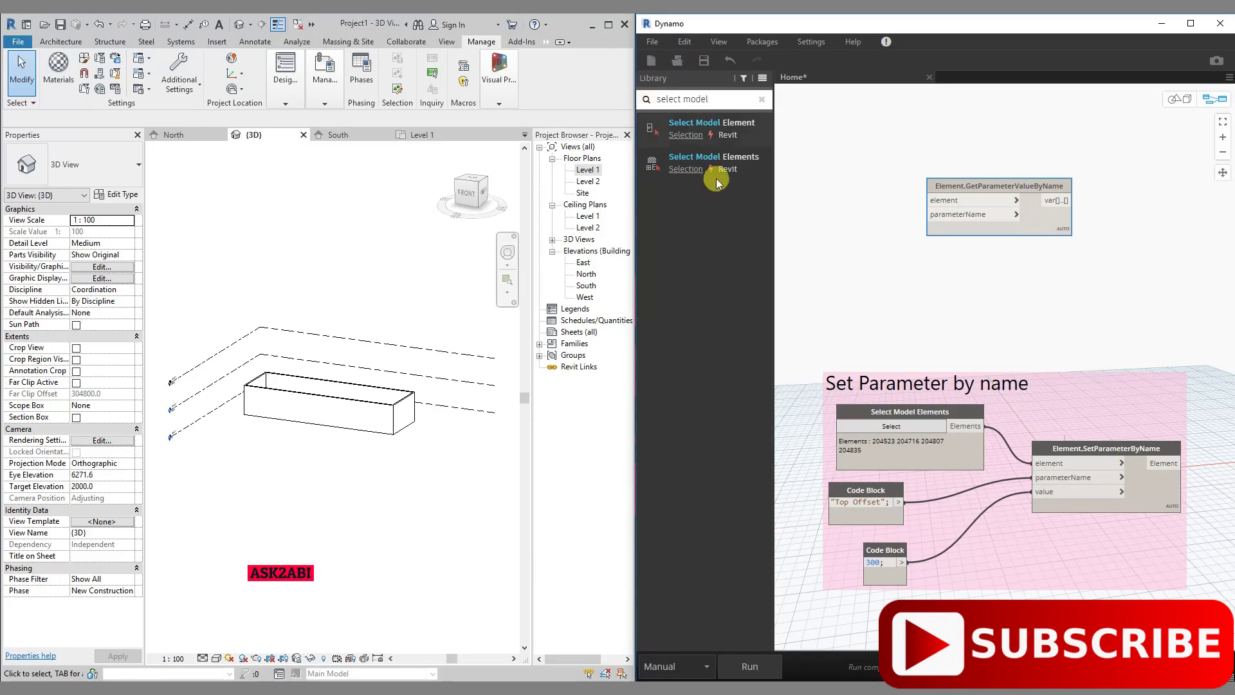
pyautogui.moveTo(712, 128)
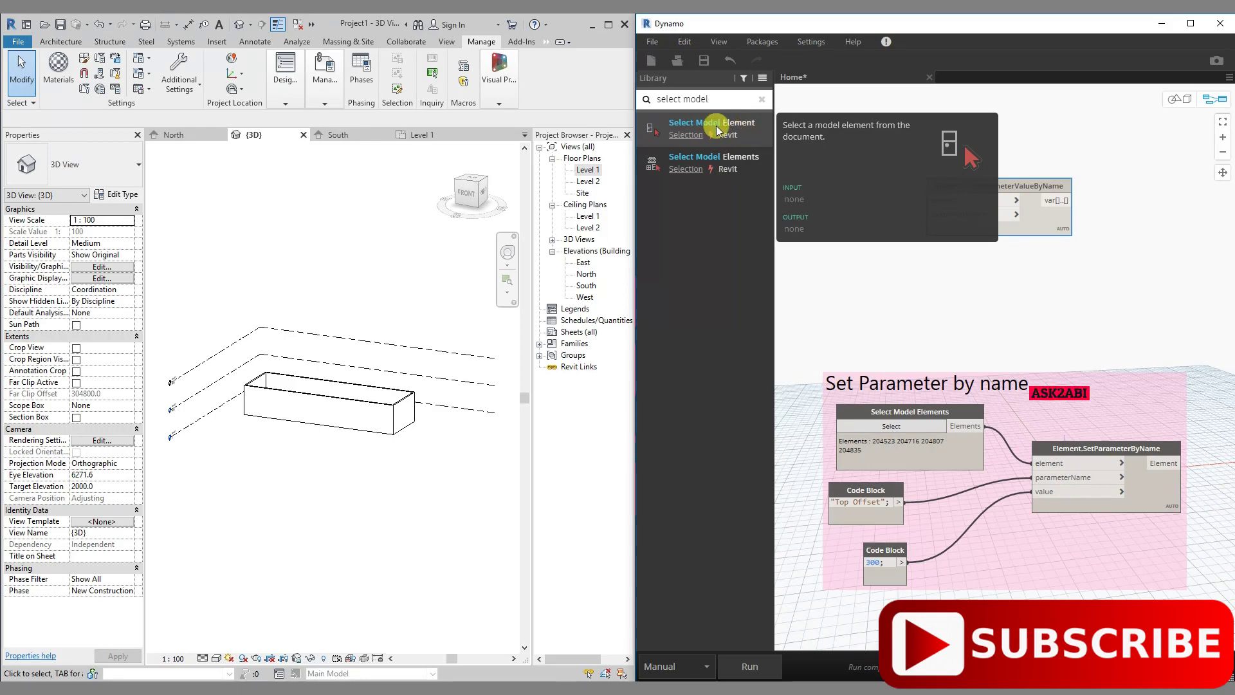
pyautogui.click(716, 126)
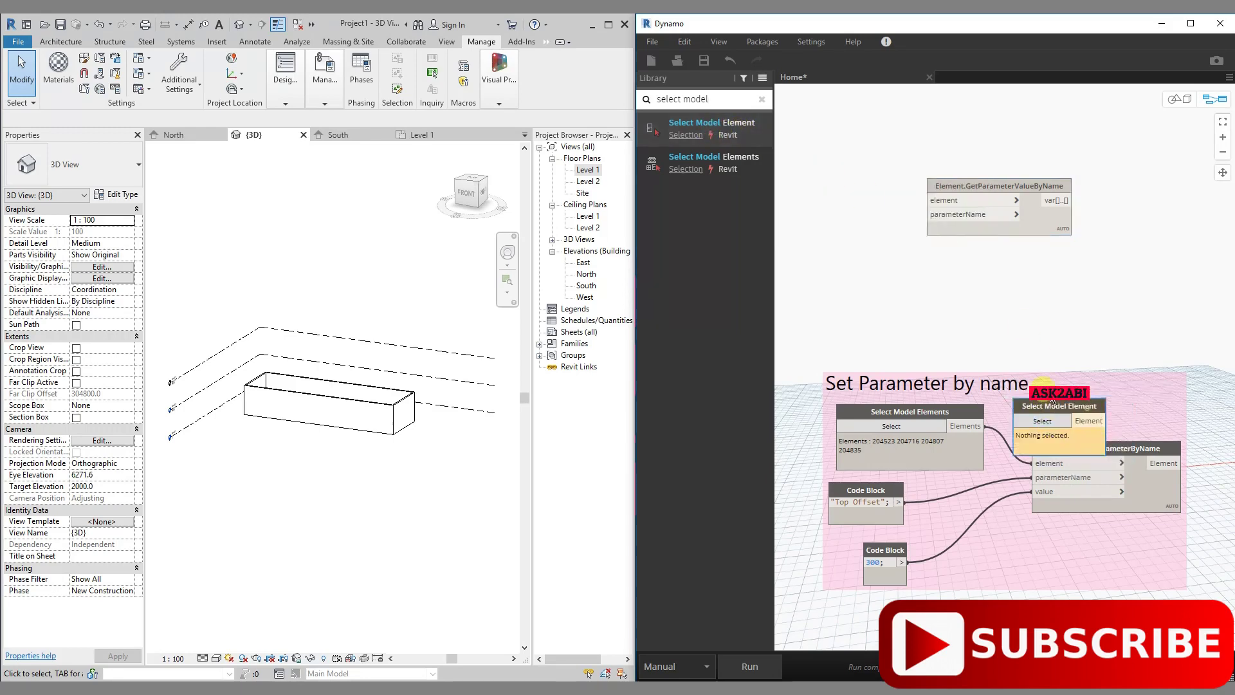
pyautogui.moveTo(1052, 402); pyautogui.dragTo(861, 183)
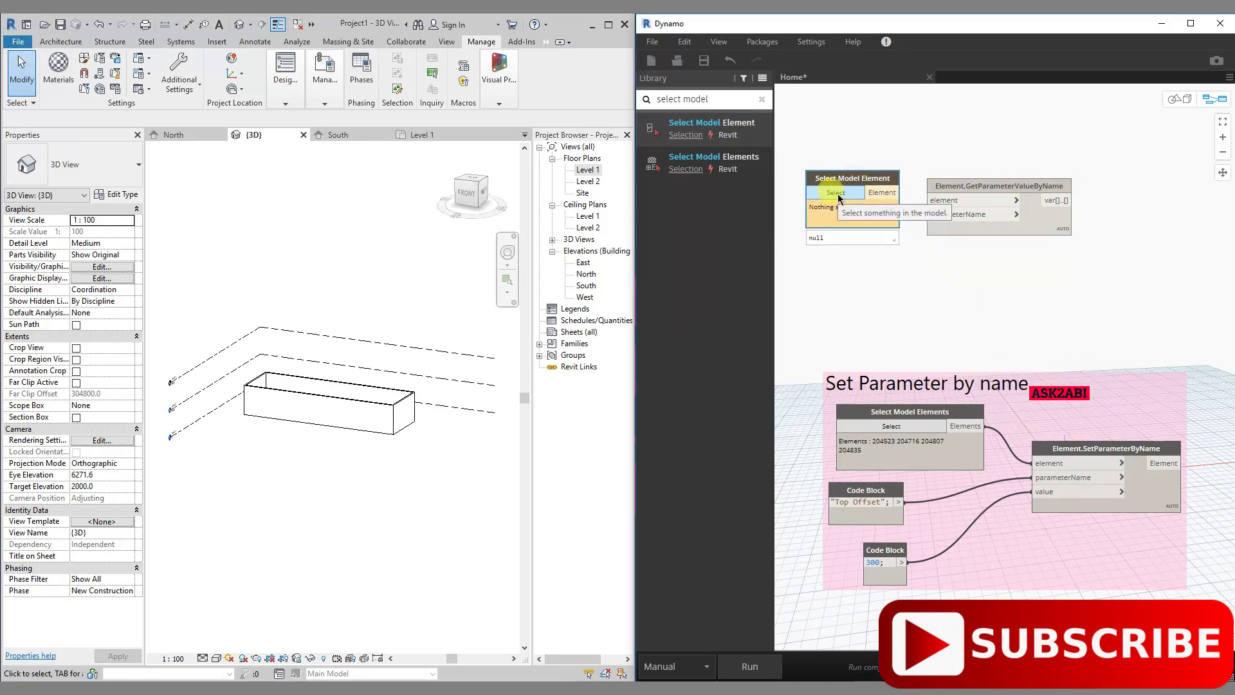
pyautogui.moveTo(840, 208)
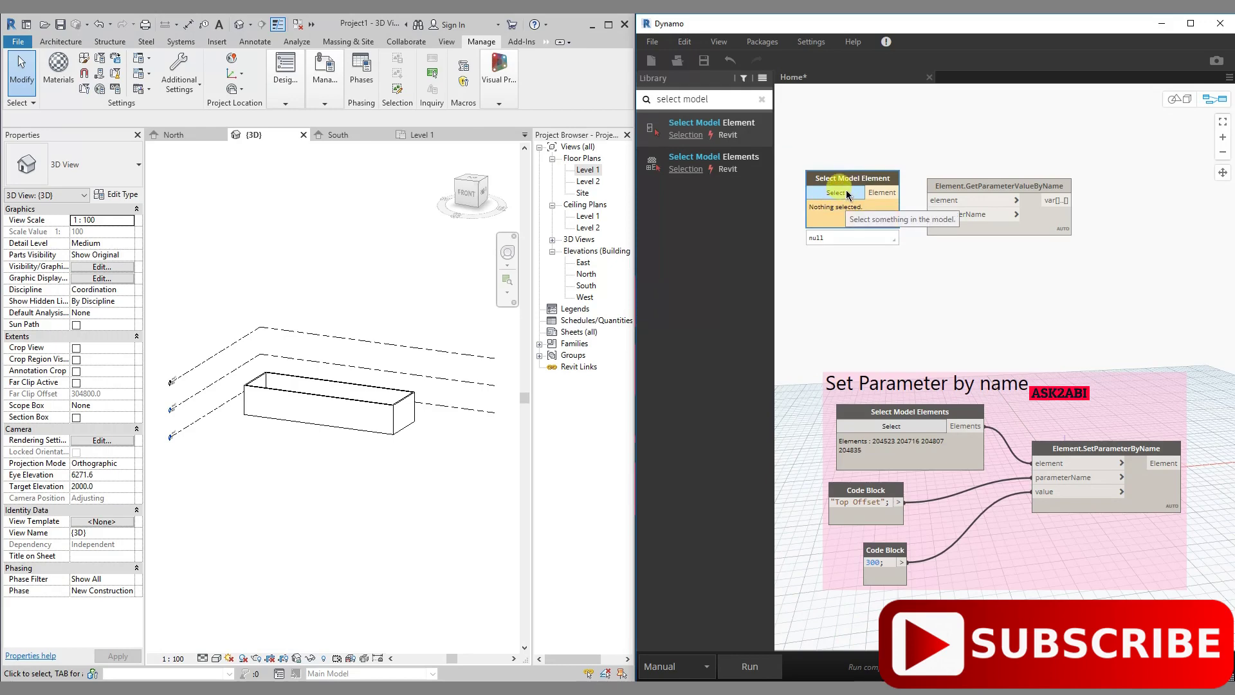
# Pick front wall 204523 and wire it into GetParameterValueByName's element input
pyautogui.click(847, 194)
pyautogui.click(346, 428)
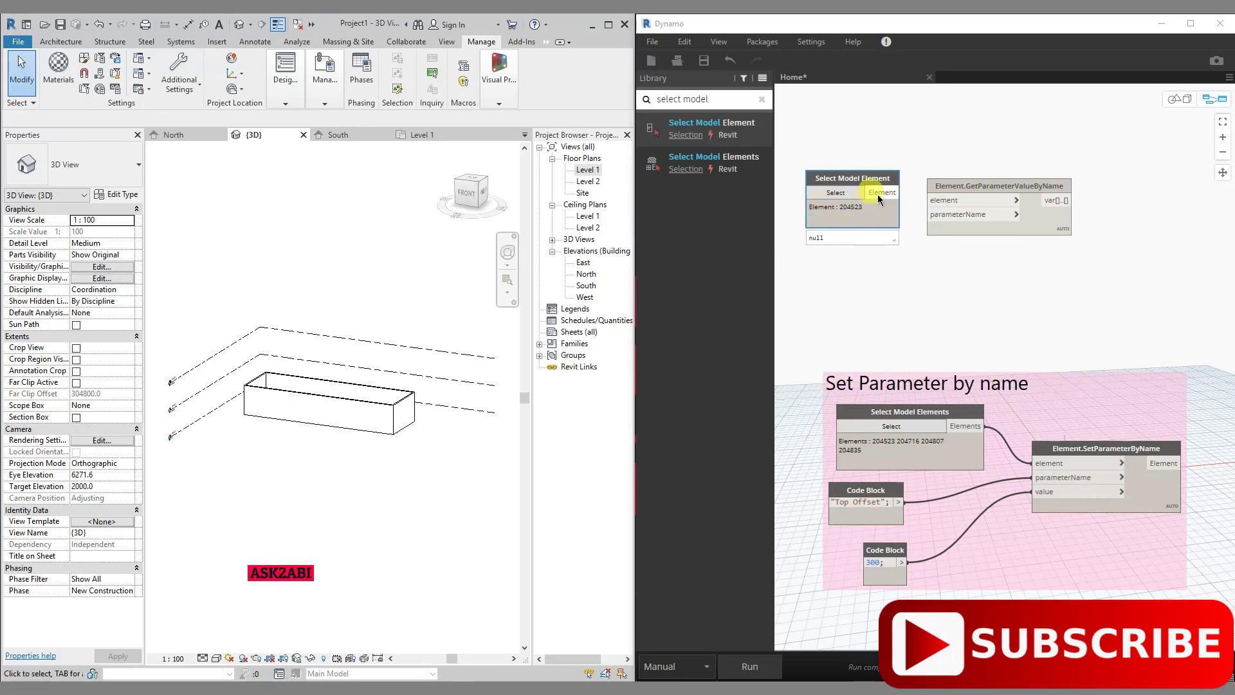
pyautogui.moveTo(881, 193); pyautogui.dragTo(963, 203)
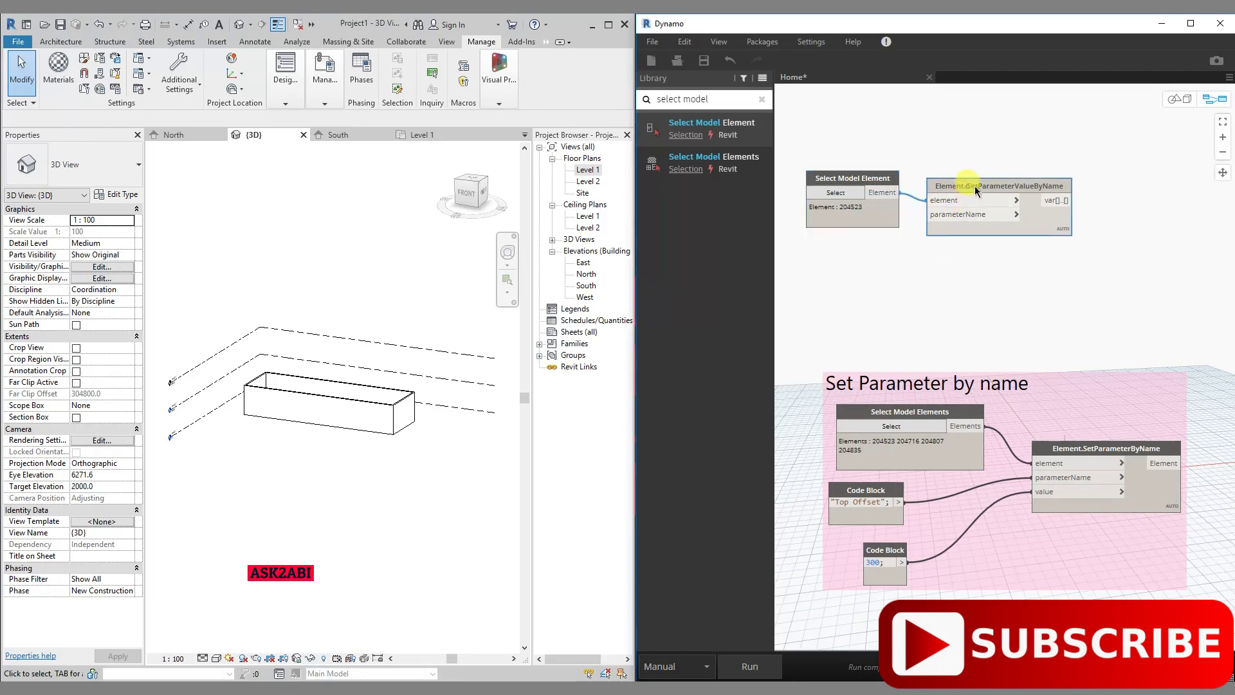
pyautogui.moveTo(962, 193); pyautogui.dragTo(976, 191)
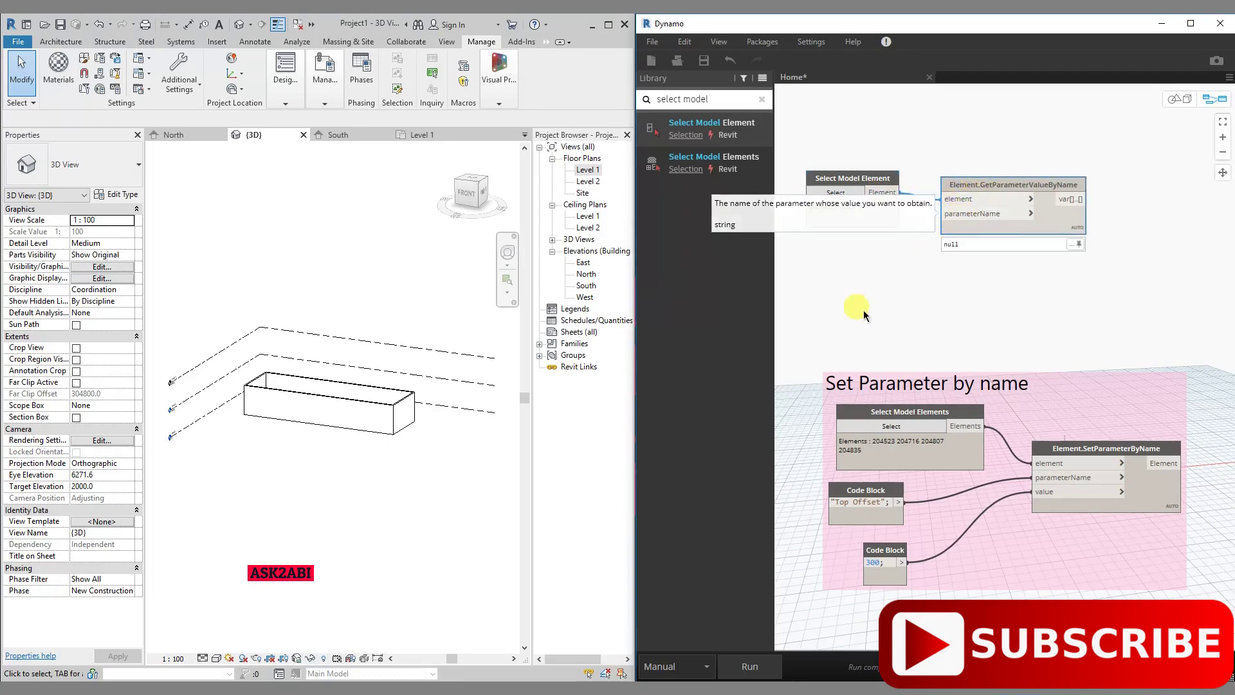
pyautogui.click(843, 281)
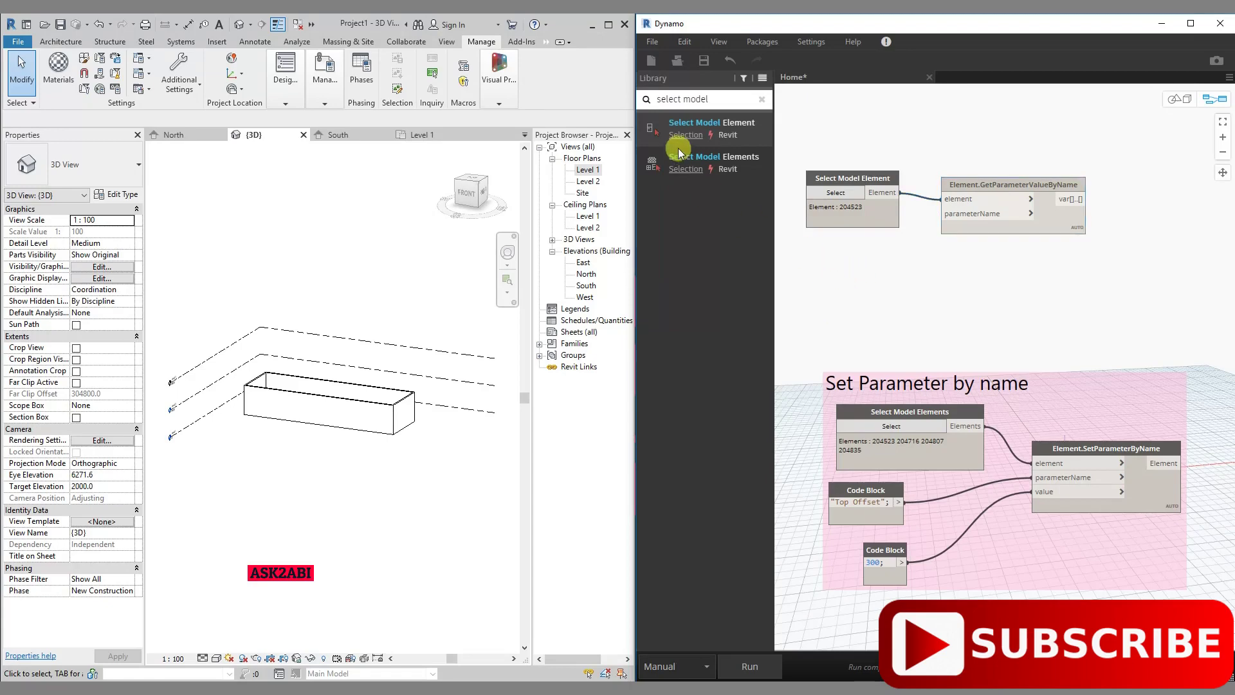
# Wire a String node reading 'Mark' into parameterName and run, returning 'xyz'
pyautogui.tripleClick(721, 101)
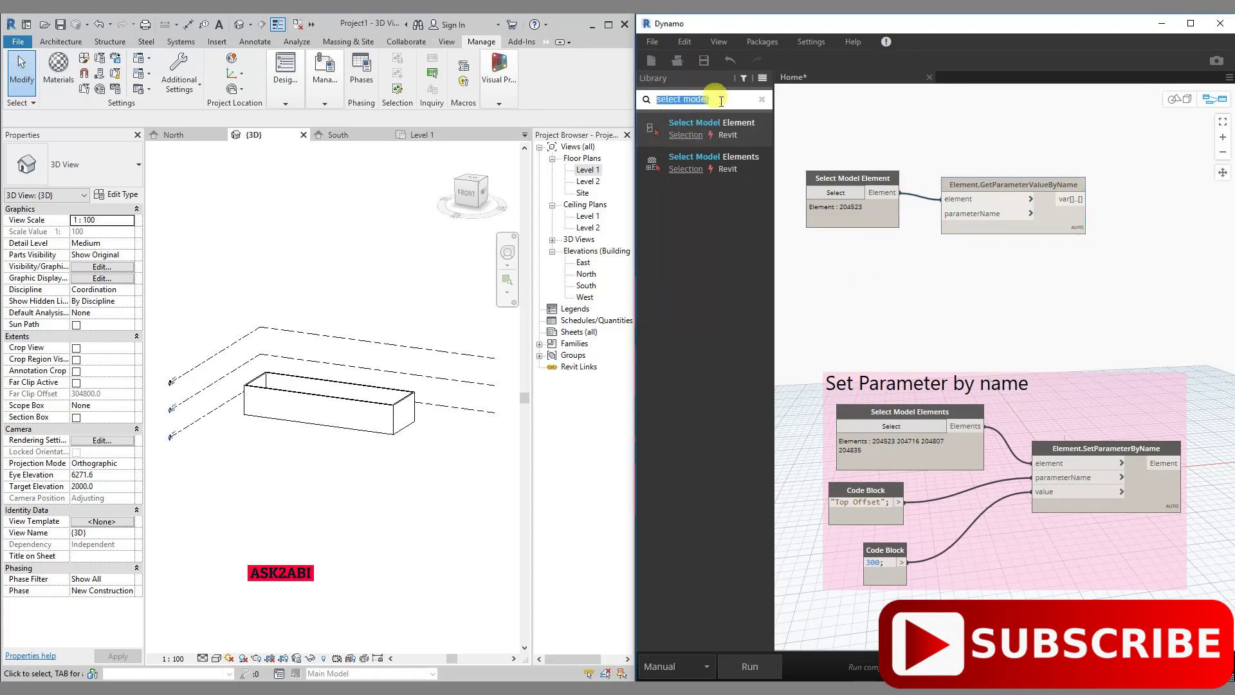
pyautogui.write('stri')
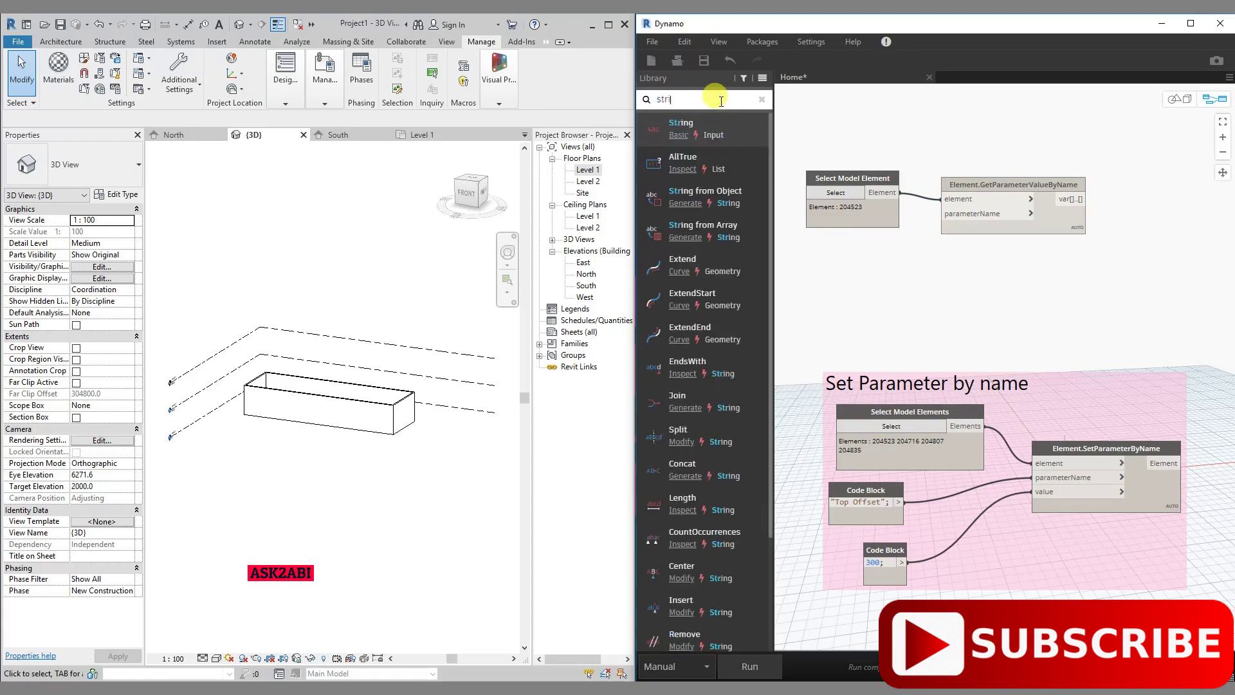
pyautogui.write('n')
pyautogui.click(713, 127)
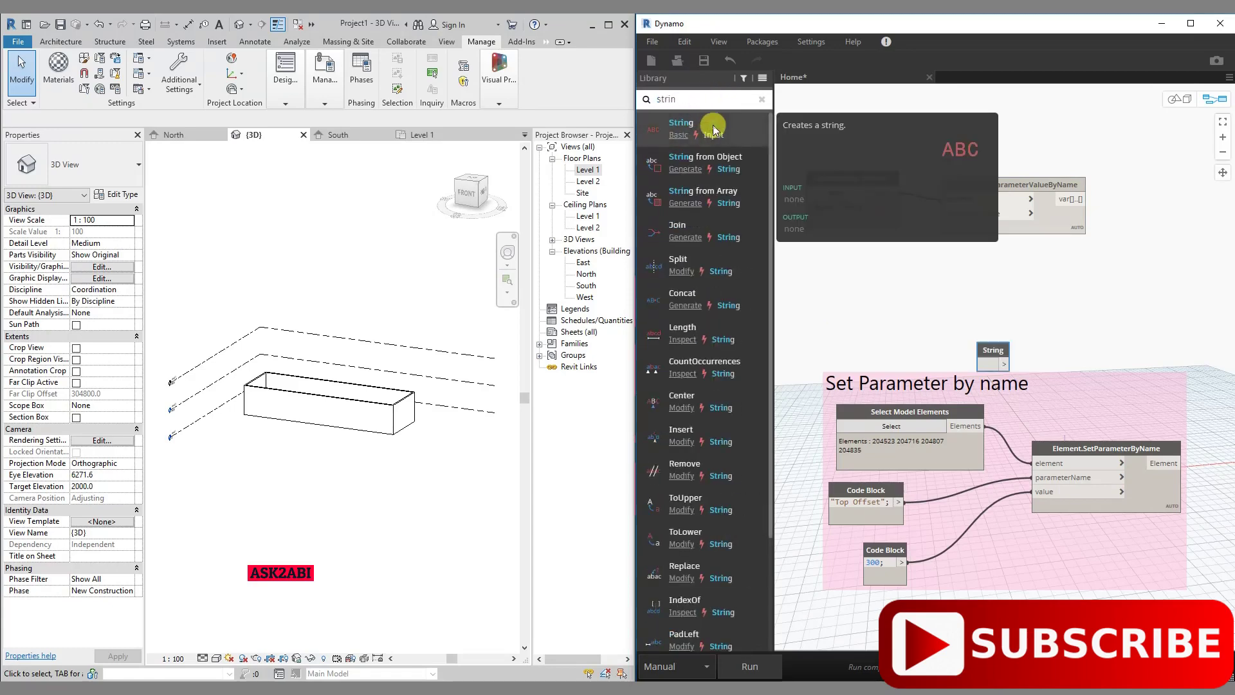
pyautogui.moveTo(988, 363); pyautogui.dragTo(863, 271)
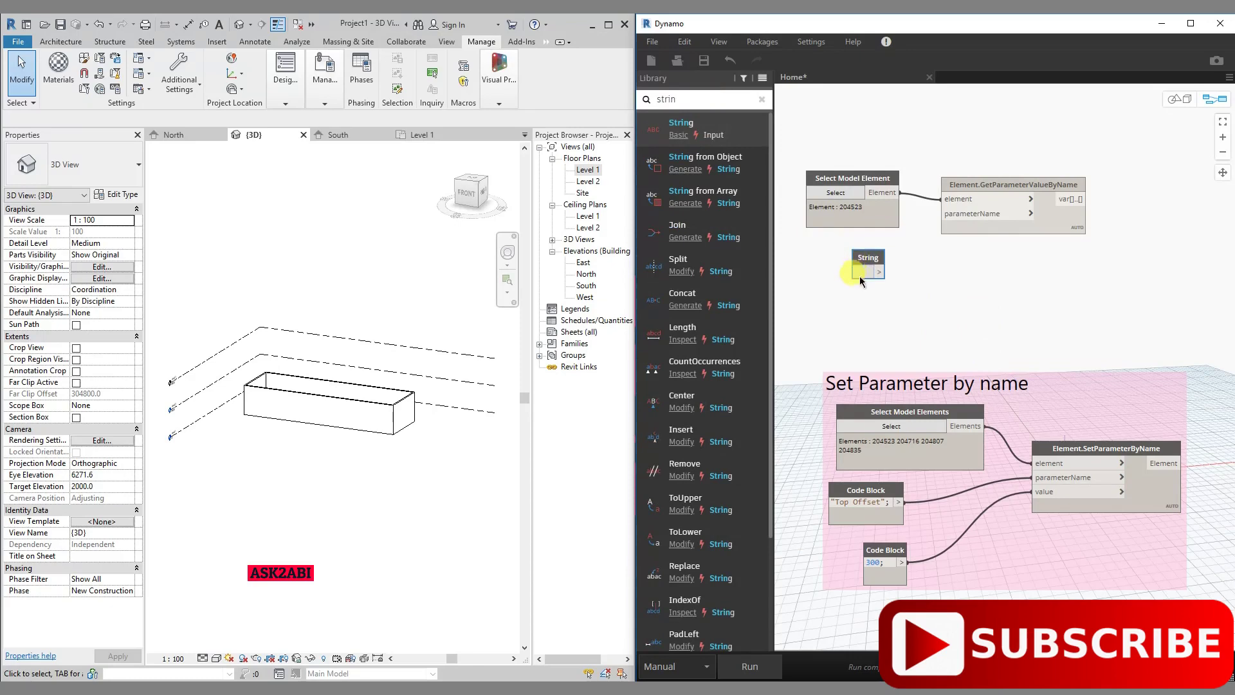
pyautogui.click(861, 278)
pyautogui.write('Mark')
pyautogui.click(866, 269)
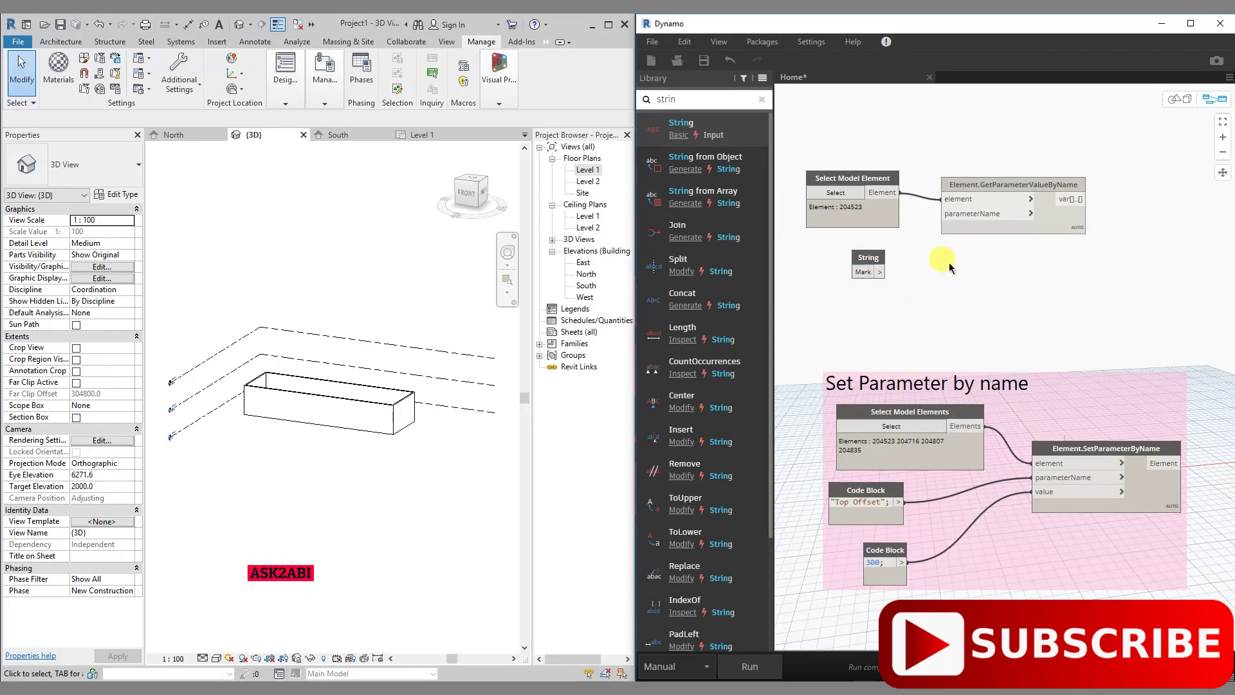
pyautogui.click(868, 269)
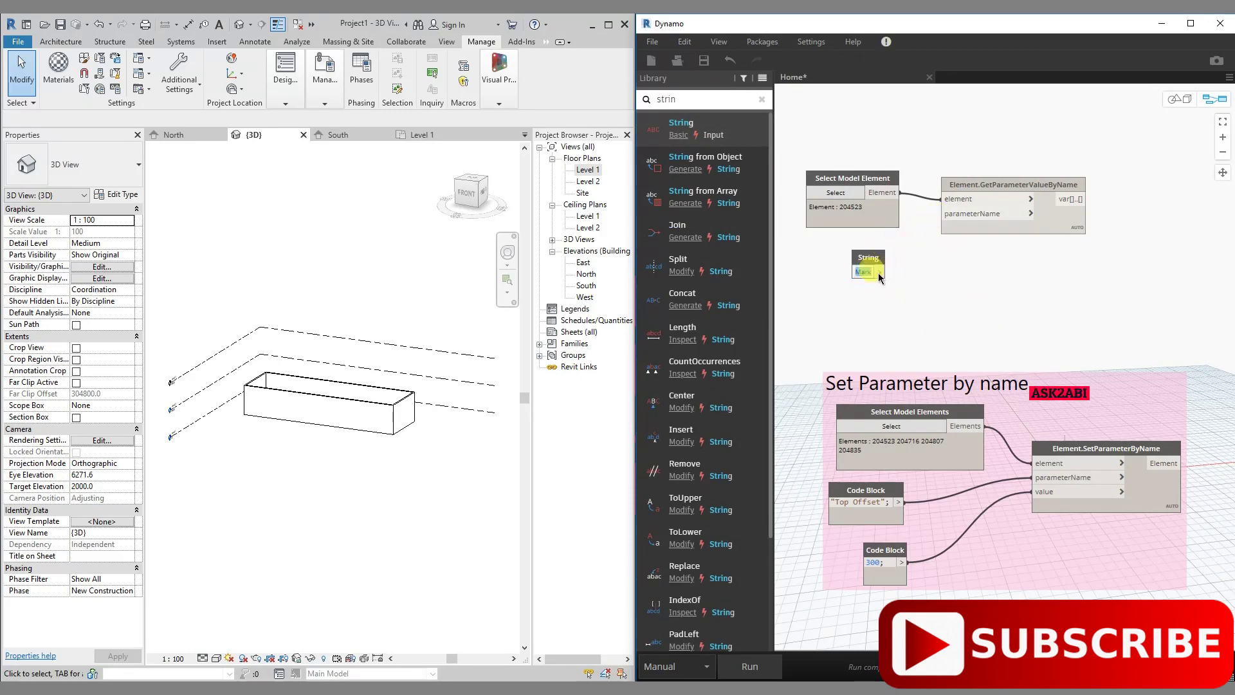
pyautogui.moveTo(880, 272); pyautogui.dragTo(960, 218)
pyautogui.click(960, 218)
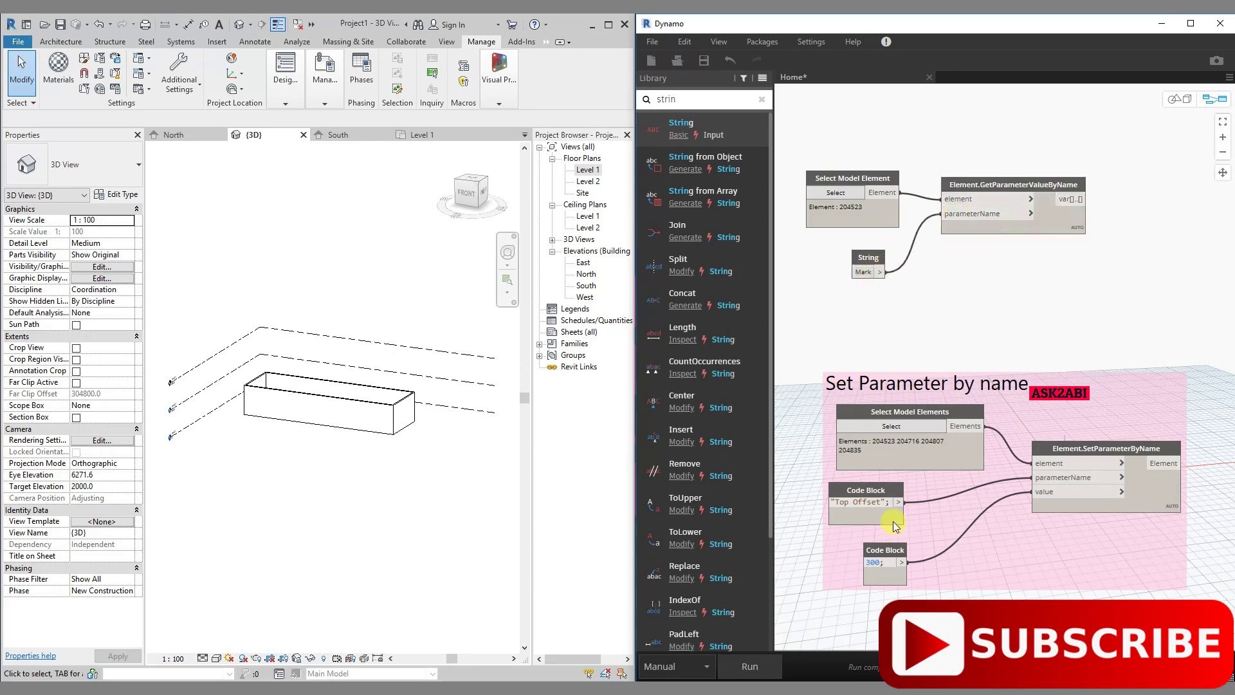
pyautogui.click(750, 666)
pyautogui.moveTo(1014, 207)
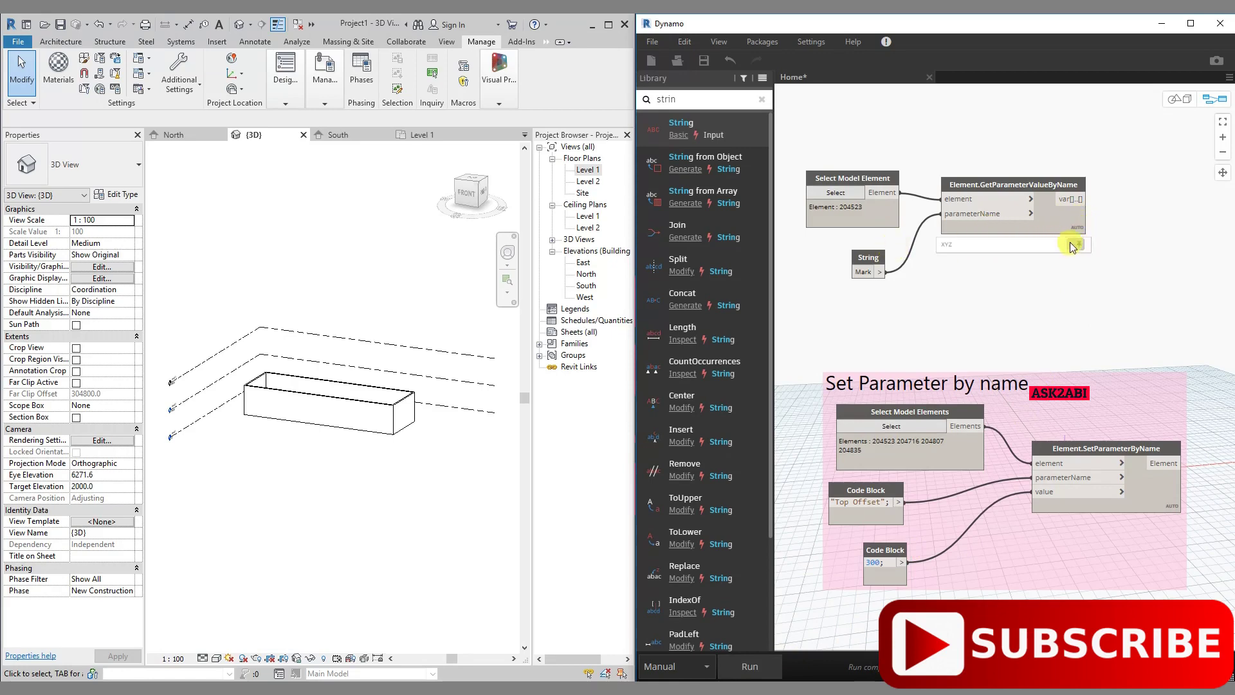
# Attach a Watch node beside GetParameterValueByName and run it to show 'xyz'
pyautogui.doubleClick(692, 98)
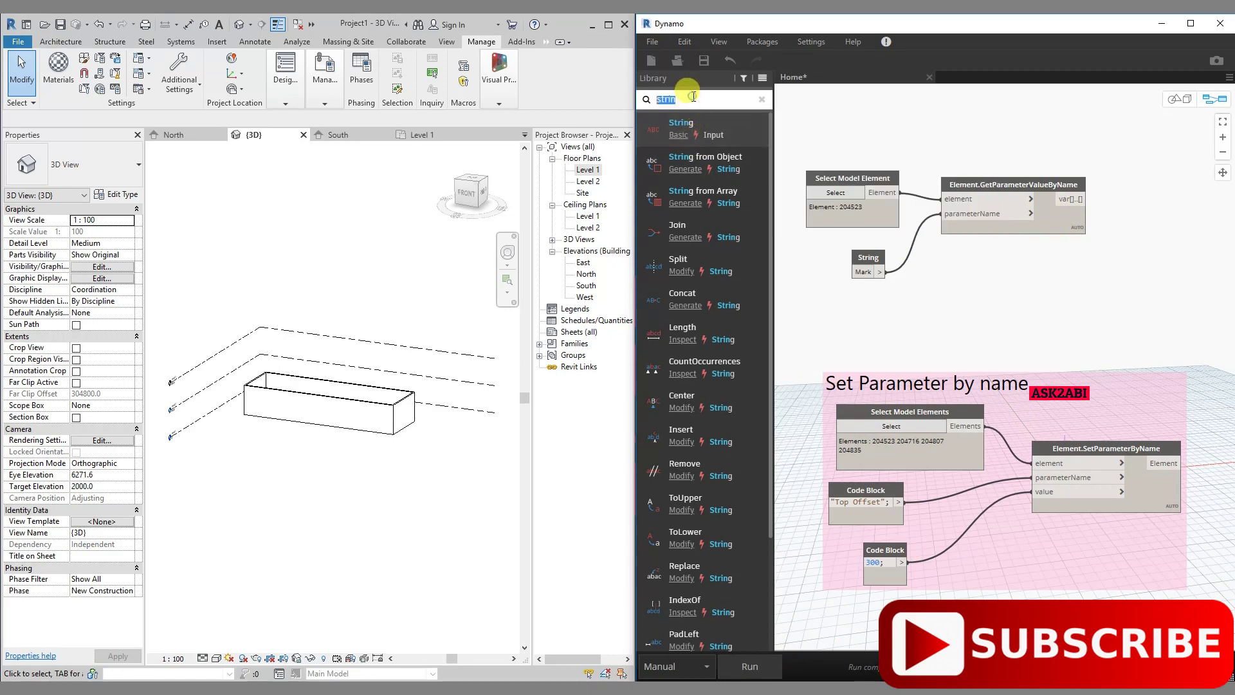
pyautogui.write('W')
pyautogui.write('tc')
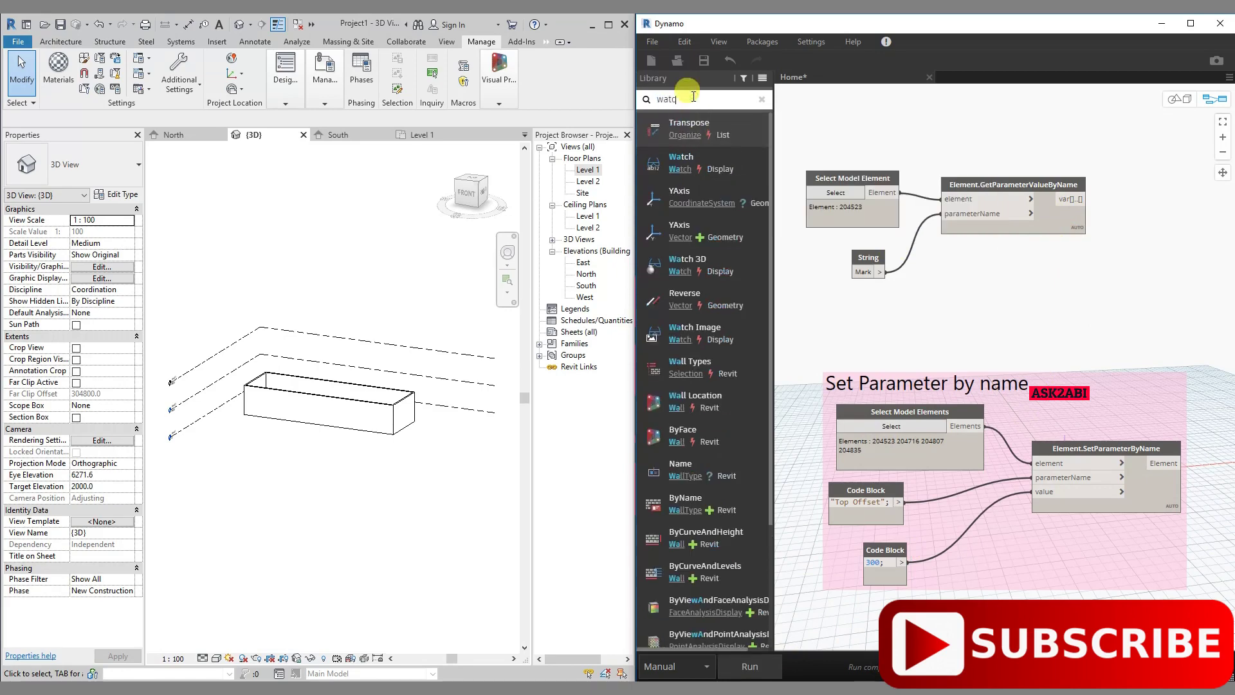
pyautogui.write('h')
pyautogui.click(720, 133)
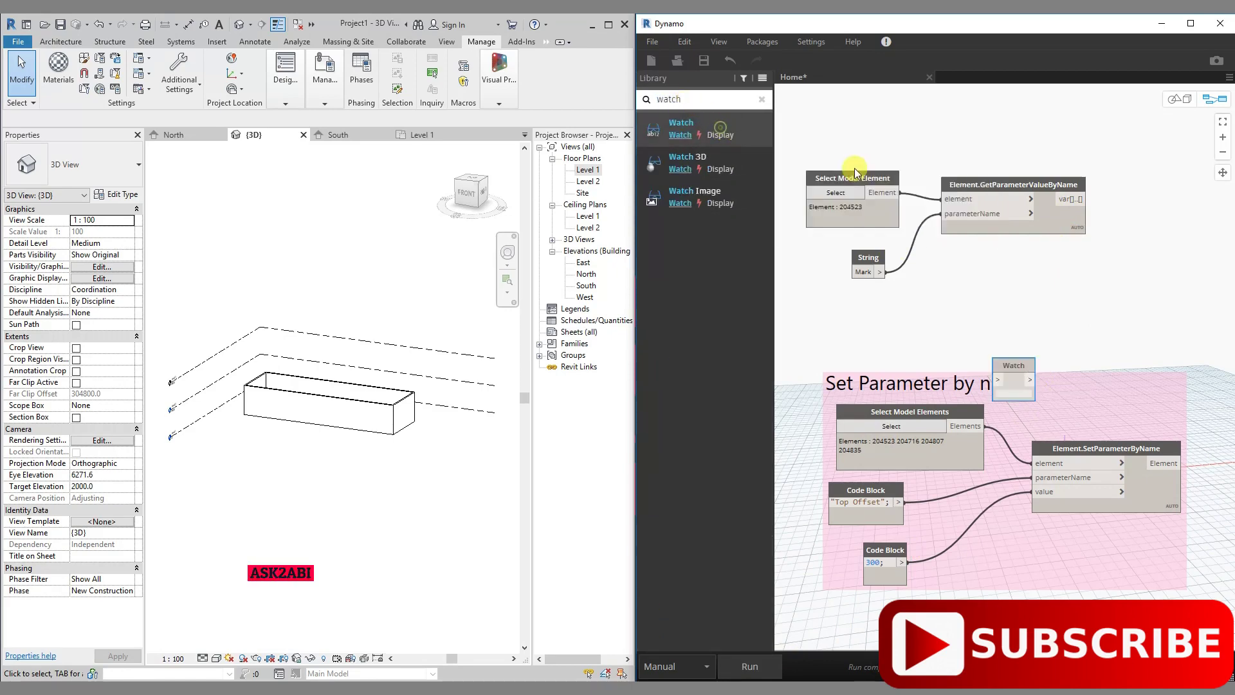
pyautogui.moveTo(1012, 364)
pyautogui.mouseDown()
pyautogui.moveTo(1126, 165)
pyautogui.moveTo(1110, 177)
pyautogui.moveTo(1141, 211)
pyautogui.mouseUp()
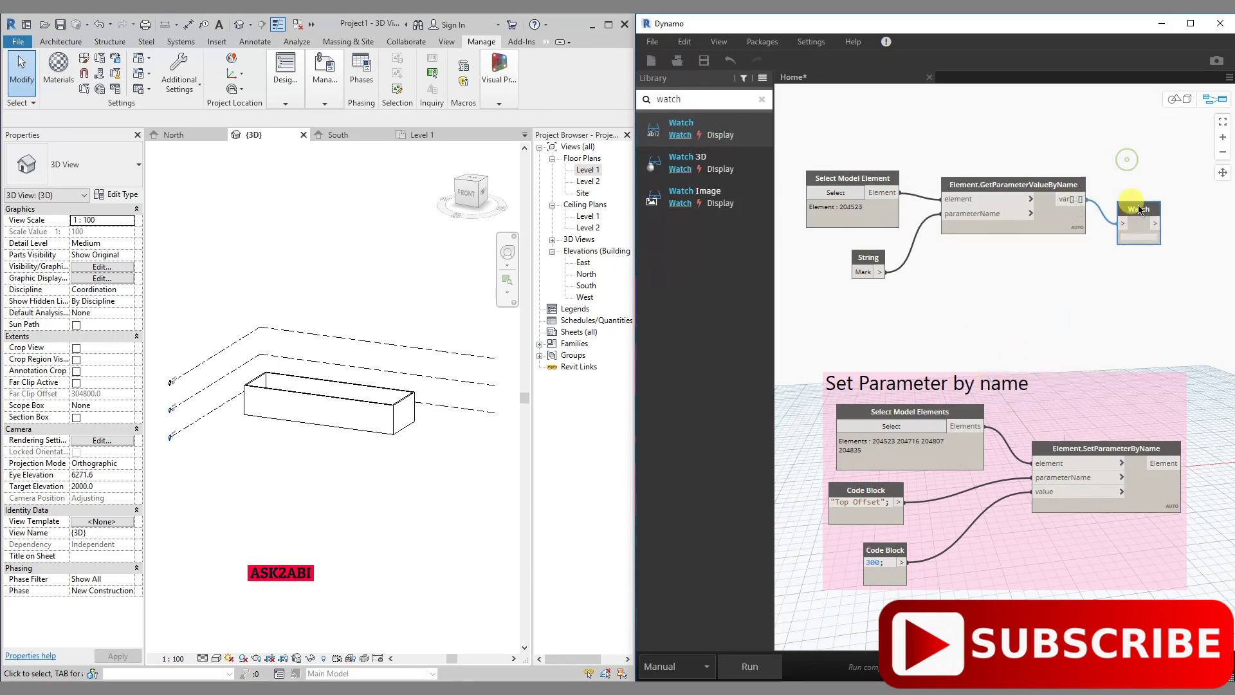
pyautogui.click(767, 663)
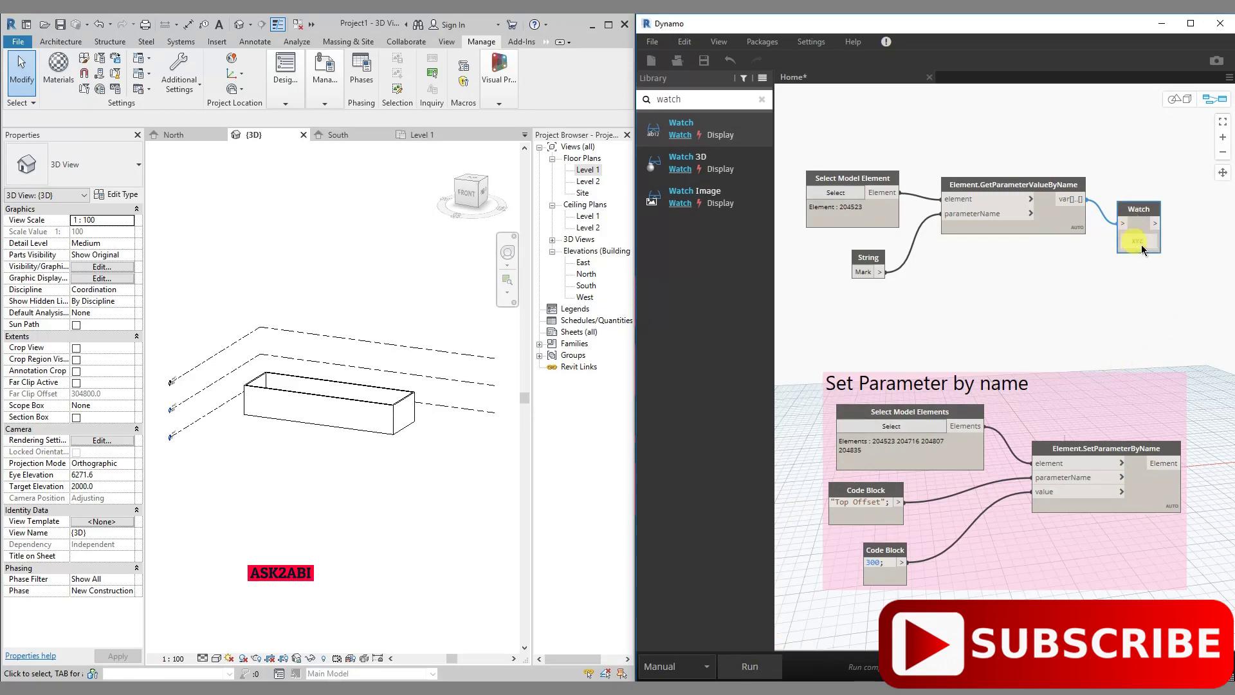
pyautogui.click(354, 492)
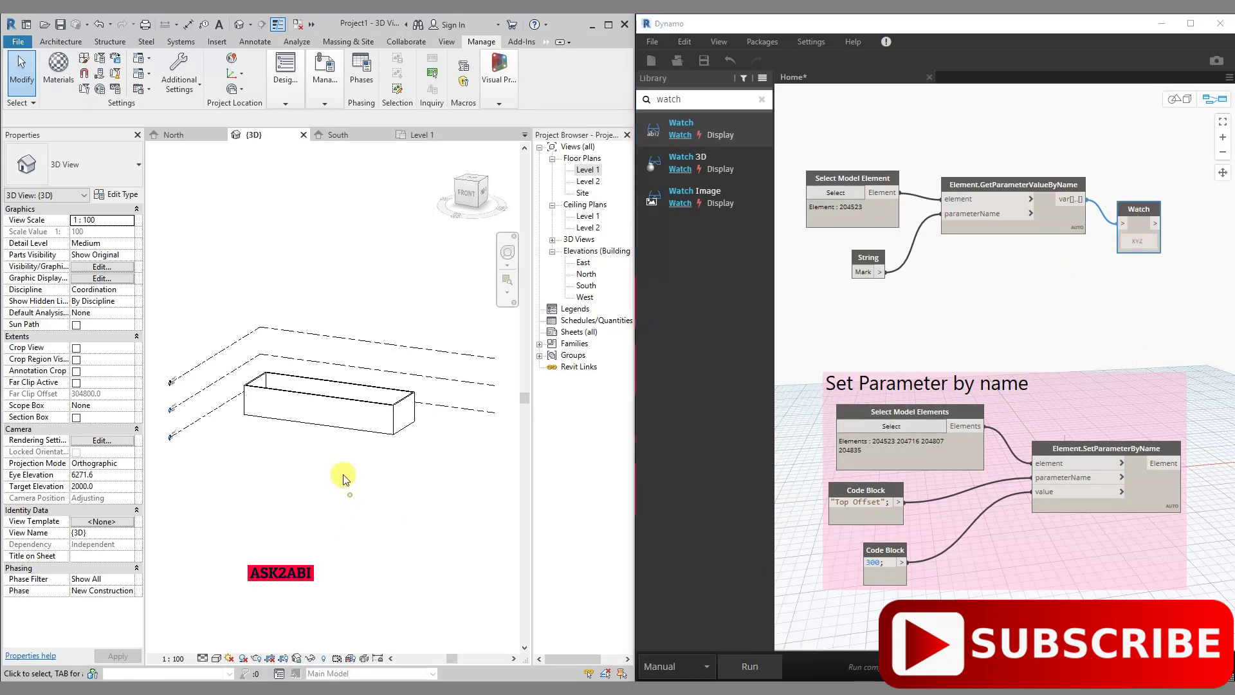
# Set the front wall's Mark to 123 in Revit Properties and apply it
pyautogui.click(328, 422)
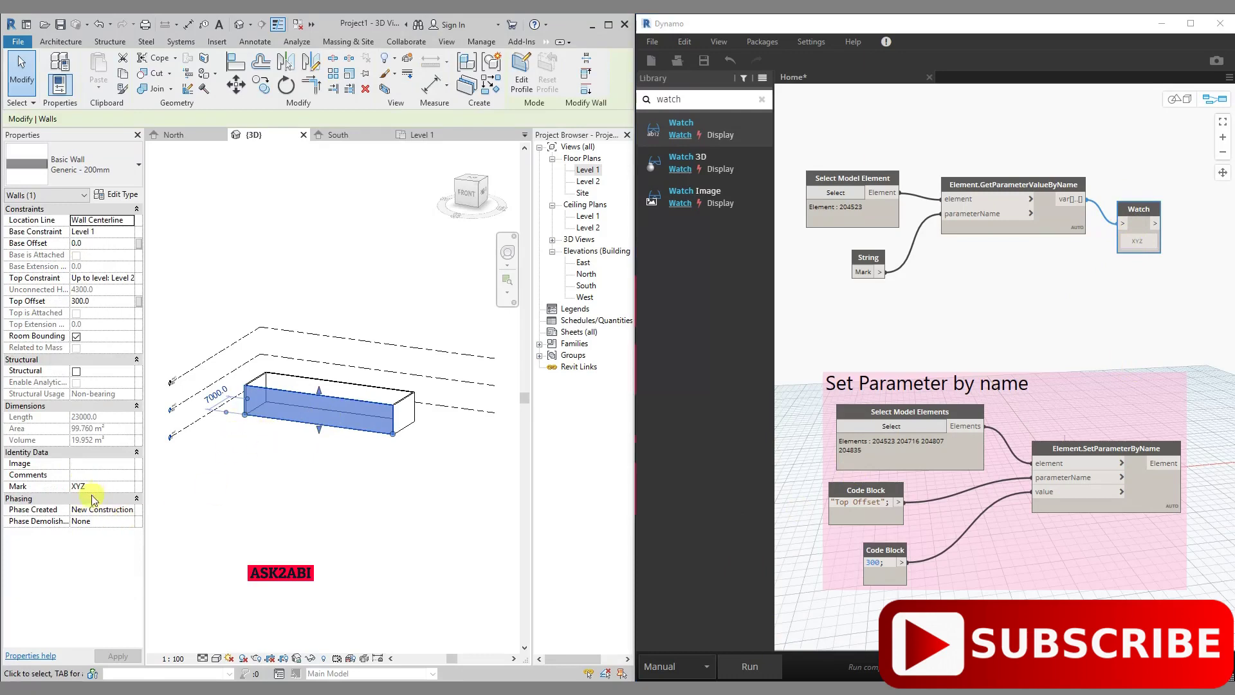
pyautogui.click(101, 487)
pyautogui.write('123')
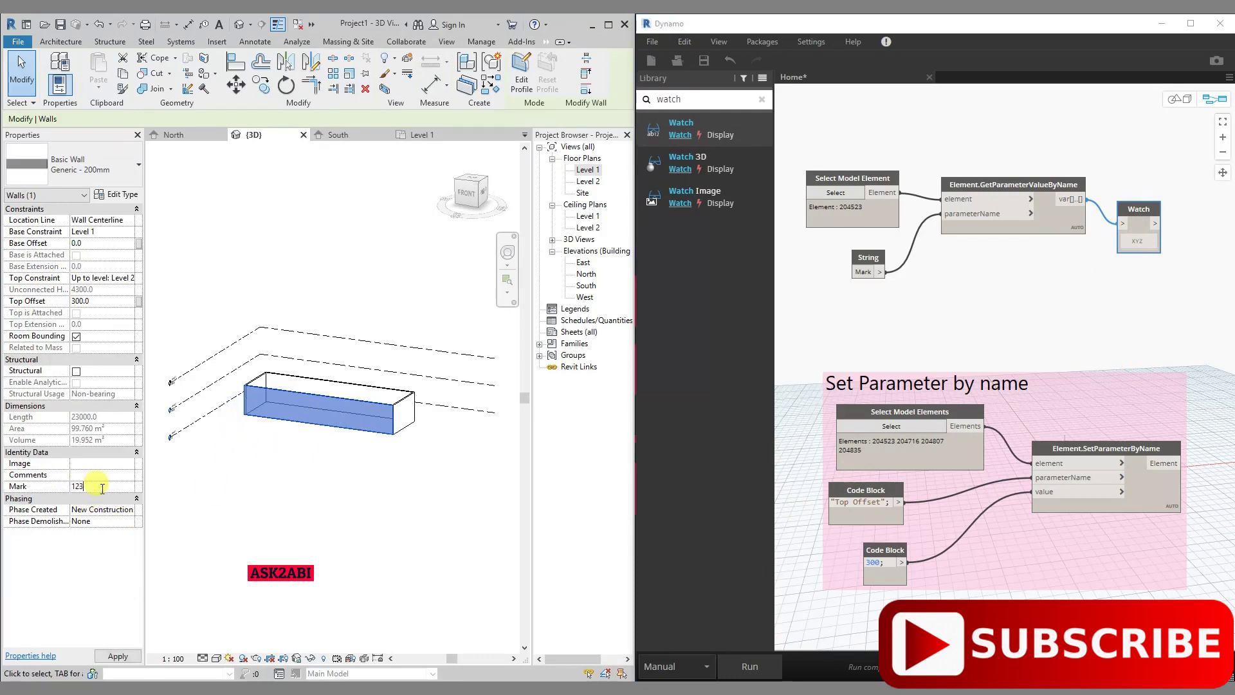
pyautogui.click(168, 520)
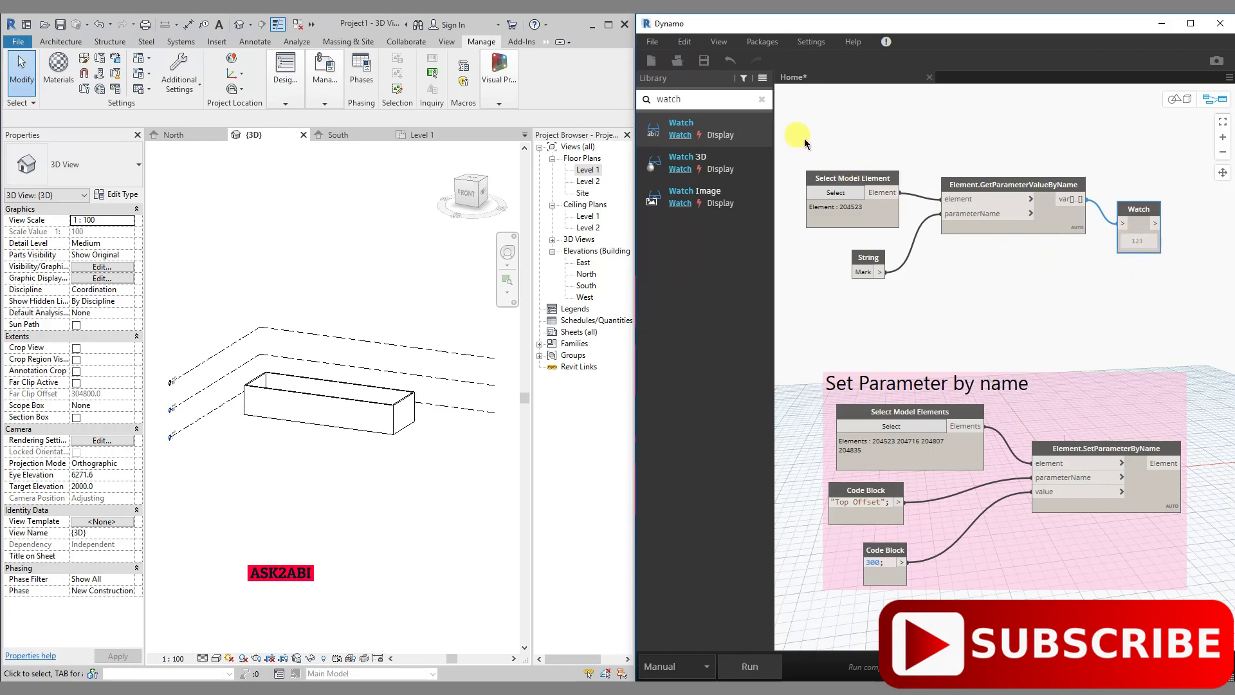
pyautogui.moveTo(794, 140); pyautogui.dragTo(1172, 309)
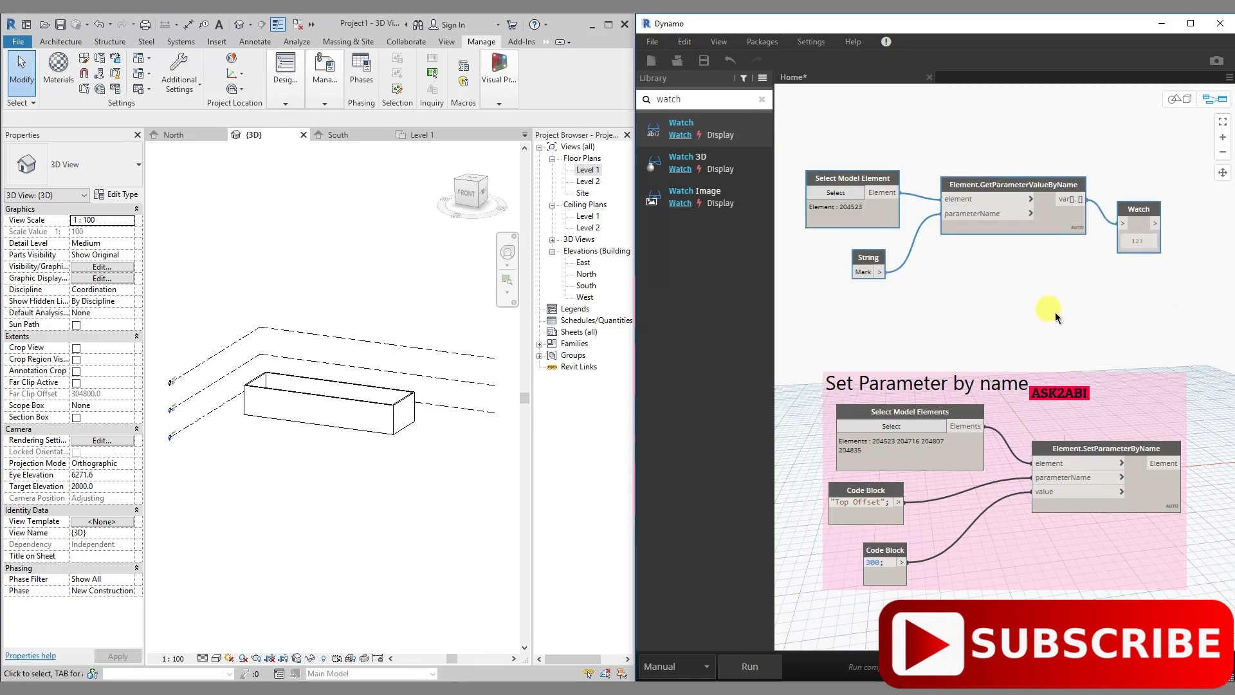
# Delete the Set Parameter by name group's nodes and clear the library search
pyautogui.scroll(-1, 839, 520)
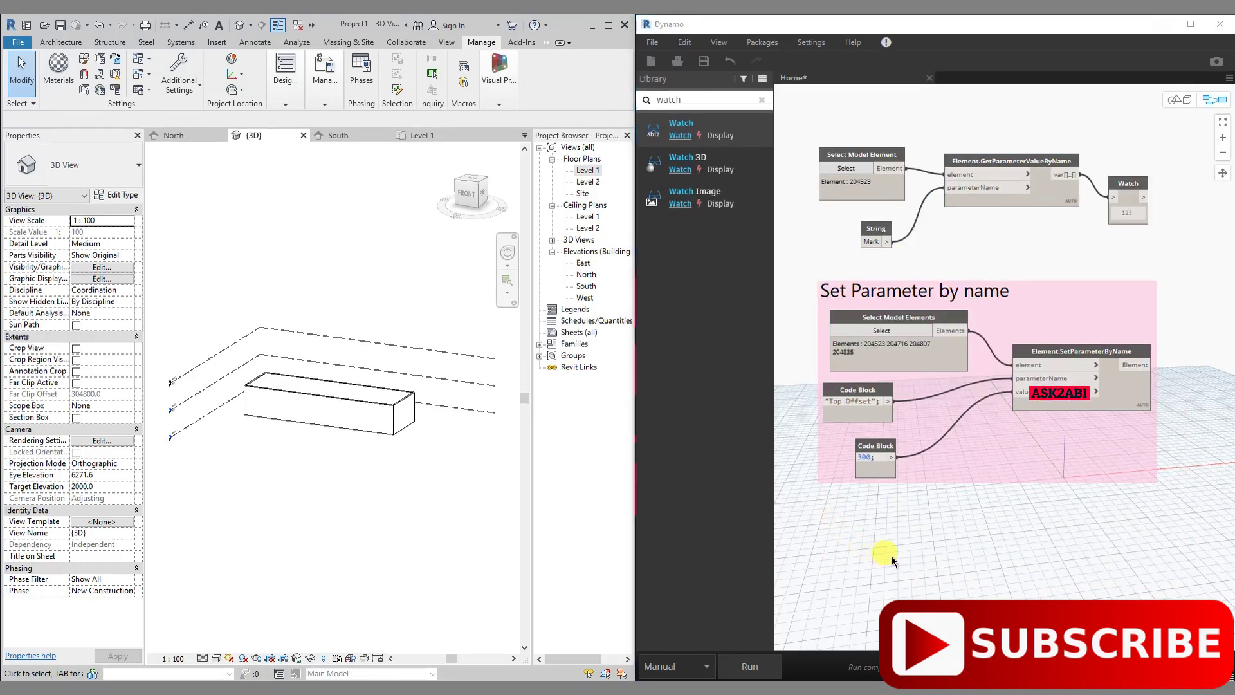
pyautogui.click(908, 548)
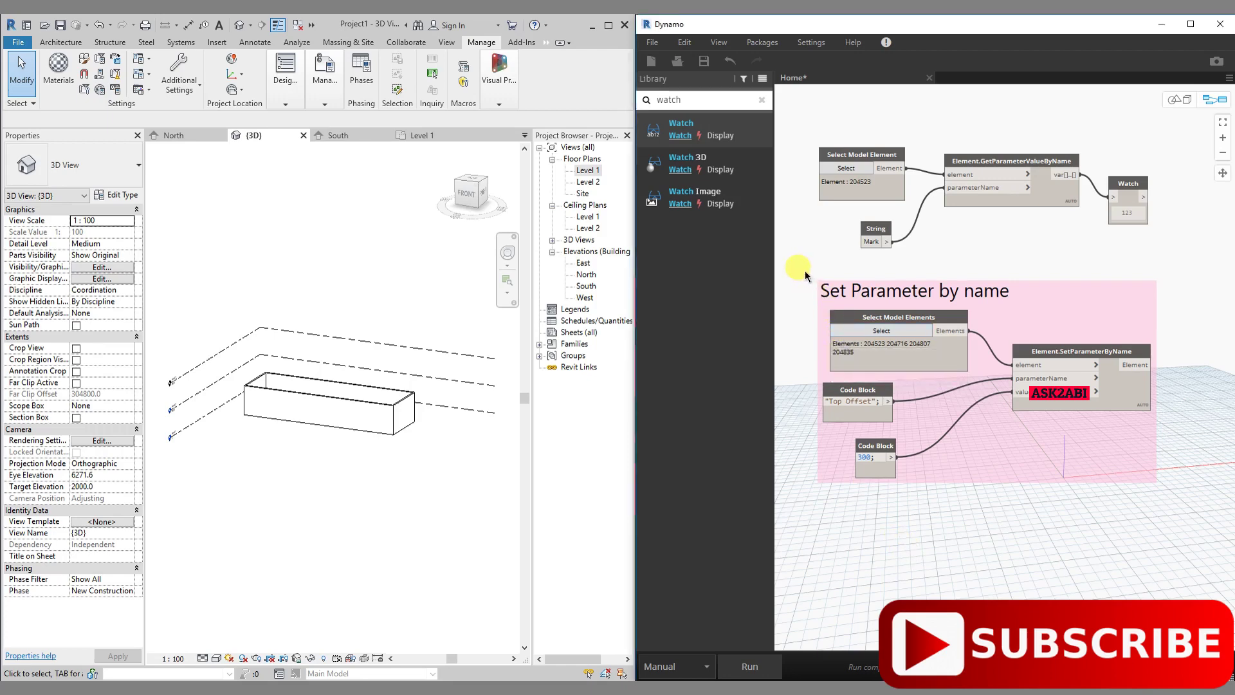
pyautogui.moveTo(809, 278); pyautogui.dragTo(1170, 508)
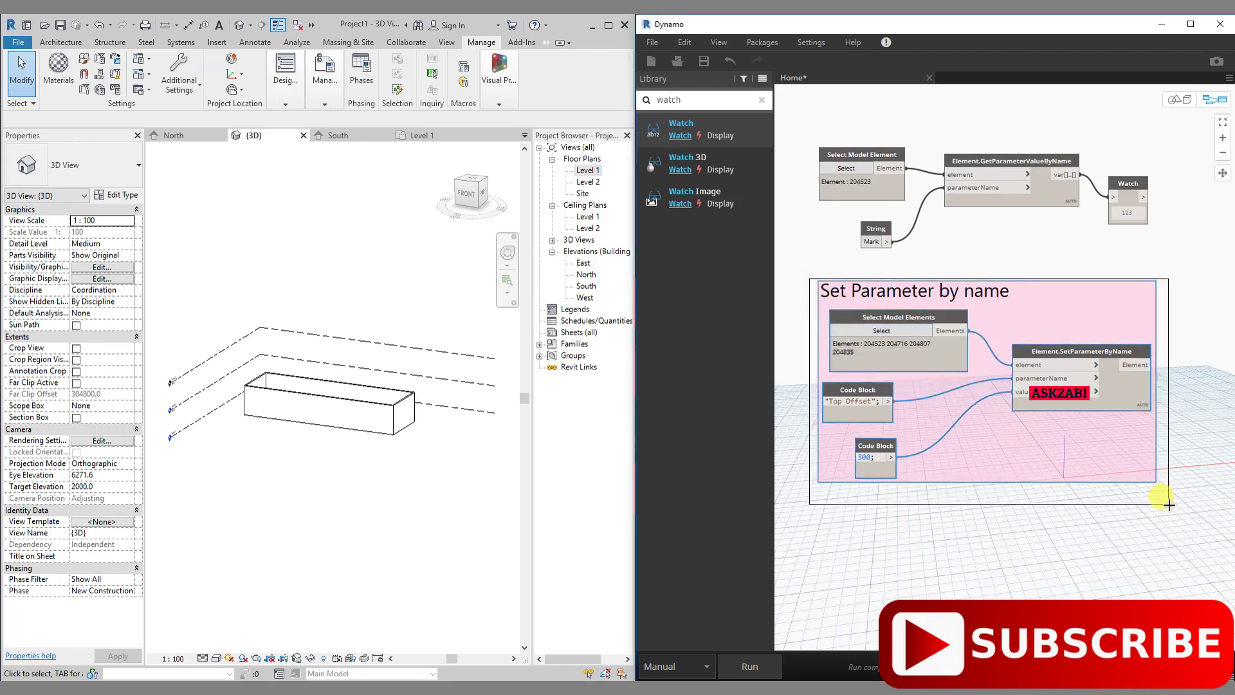
pyautogui.press('Delete')
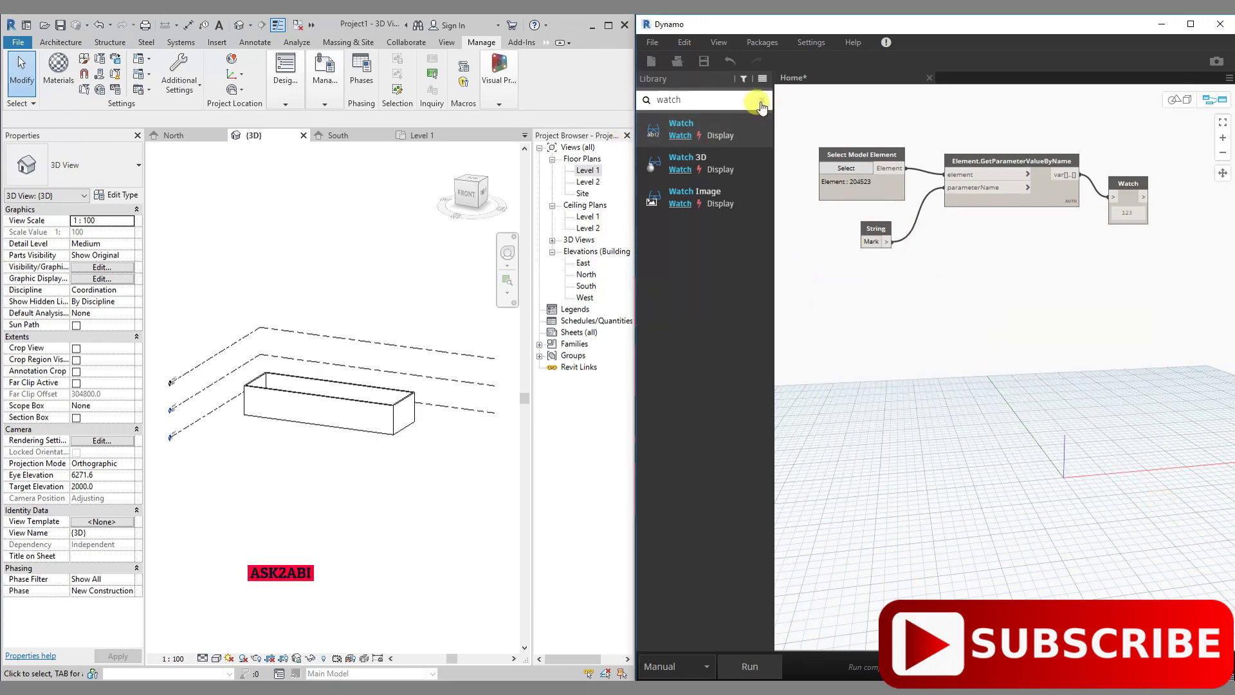
pyautogui.click(761, 103)
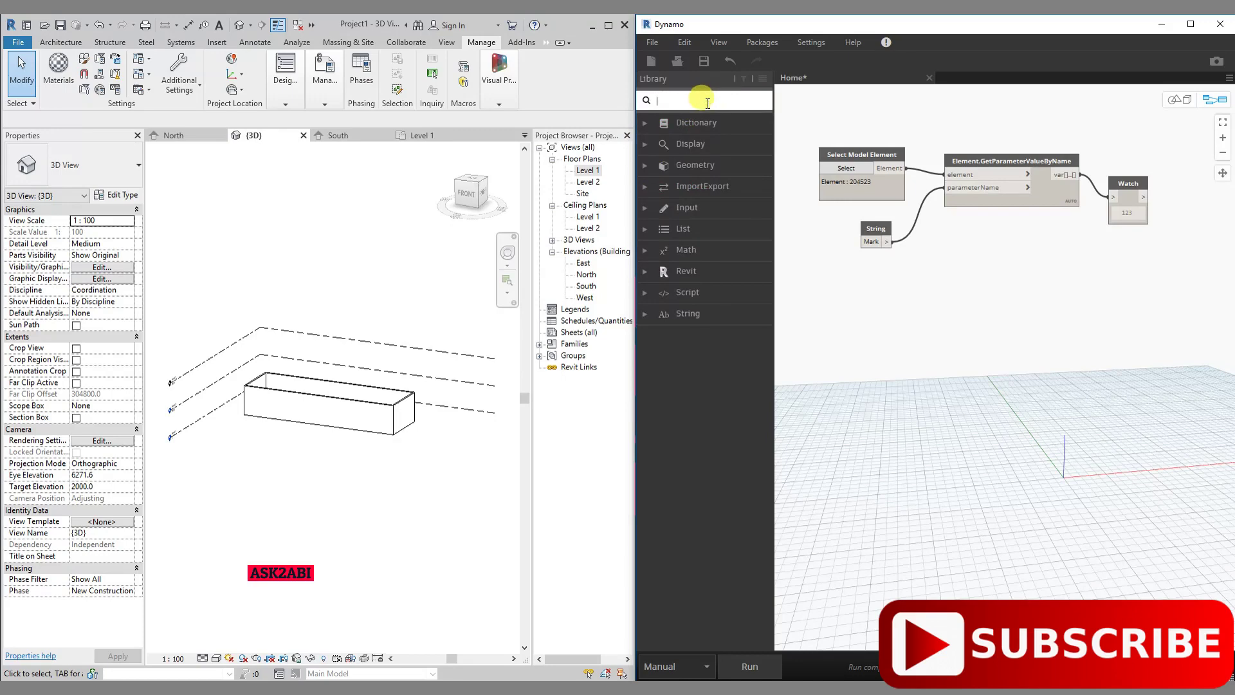
# Add an Element.SetParameterByName node below the String node
pyautogui.write('ele')
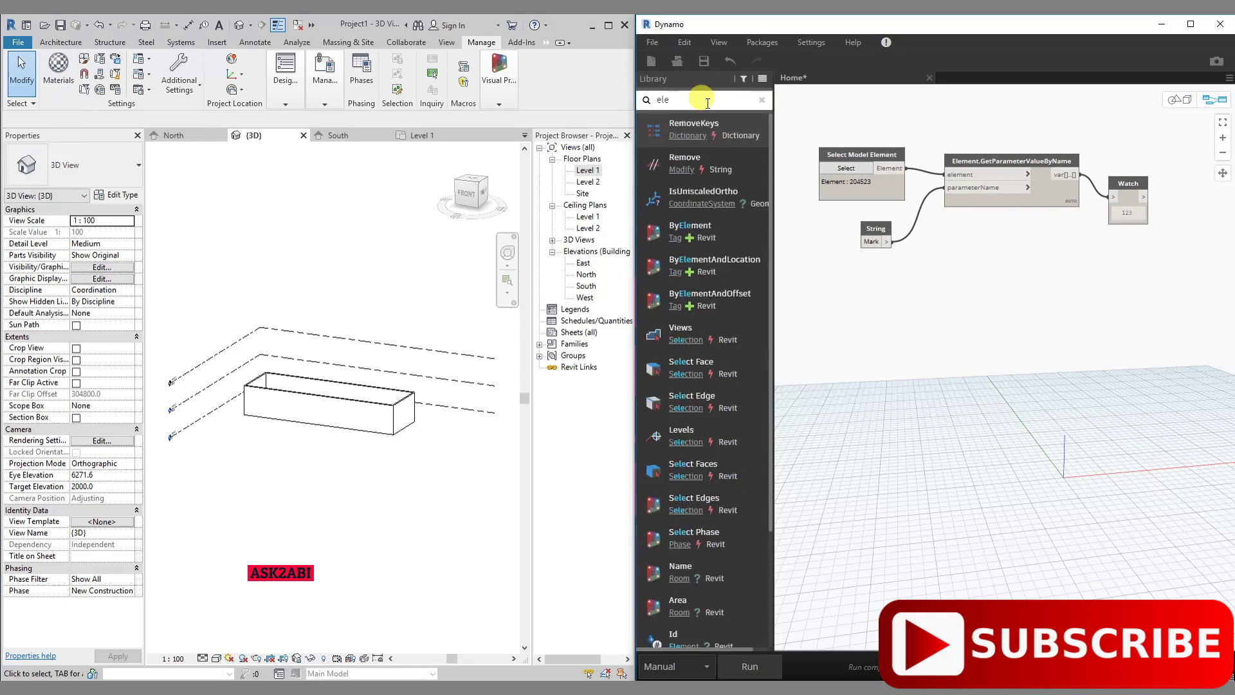
pyautogui.write('men')
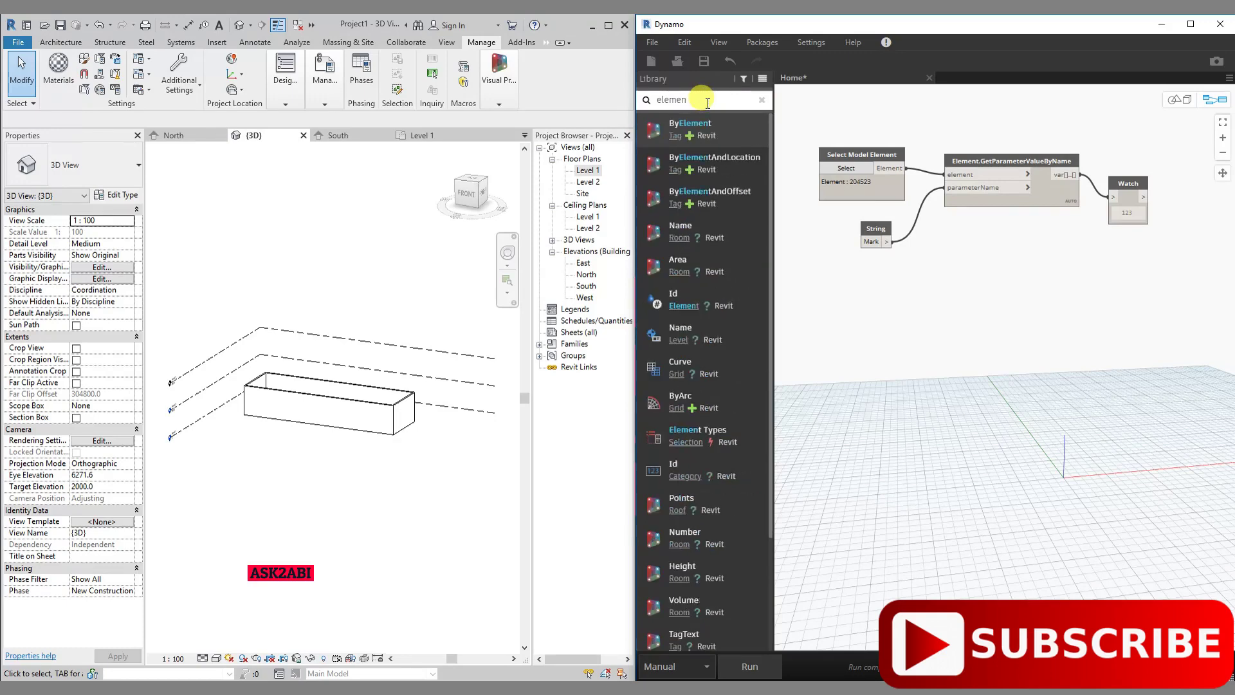
pyautogui.write('.set')
pyautogui.write('t')
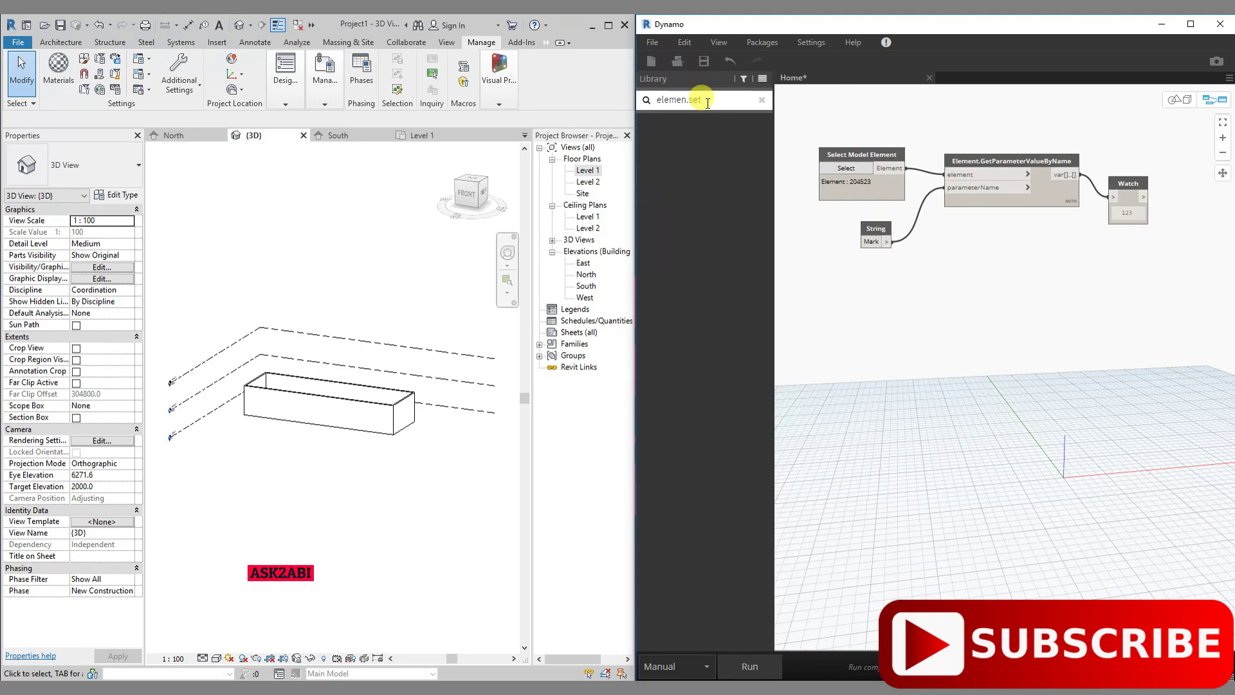
pyautogui.press('BackSpace')
pyautogui.press('BackSpace')
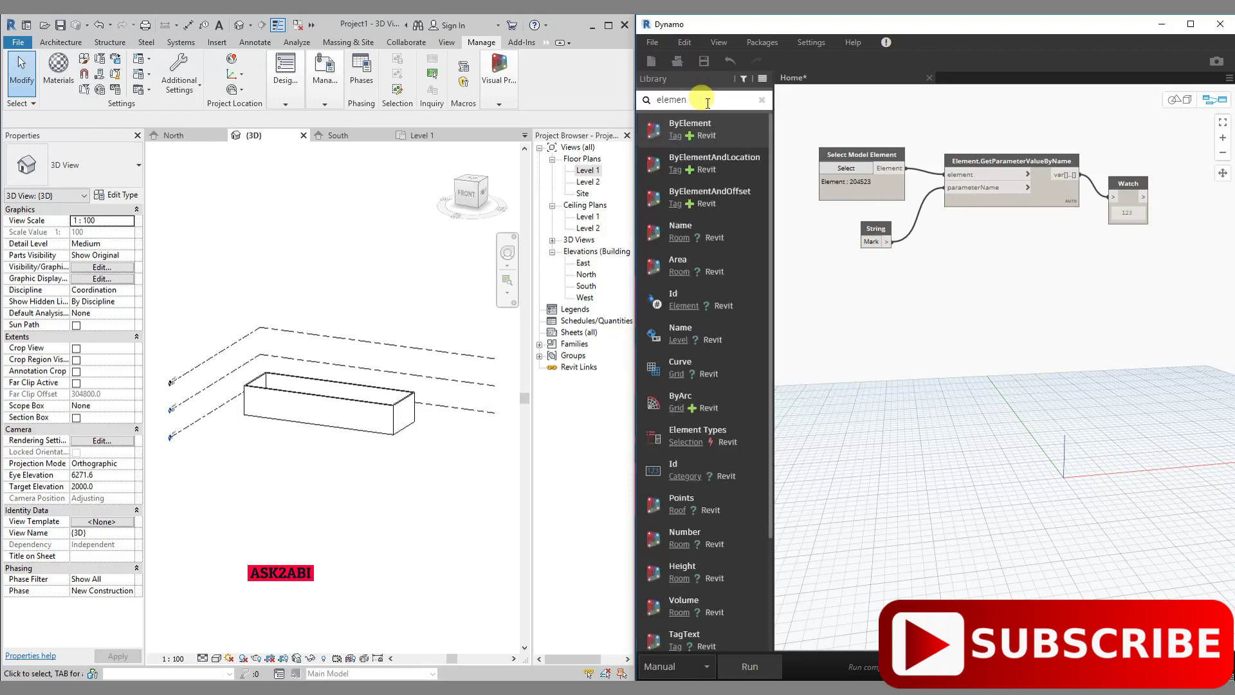
pyautogui.write('t.st')
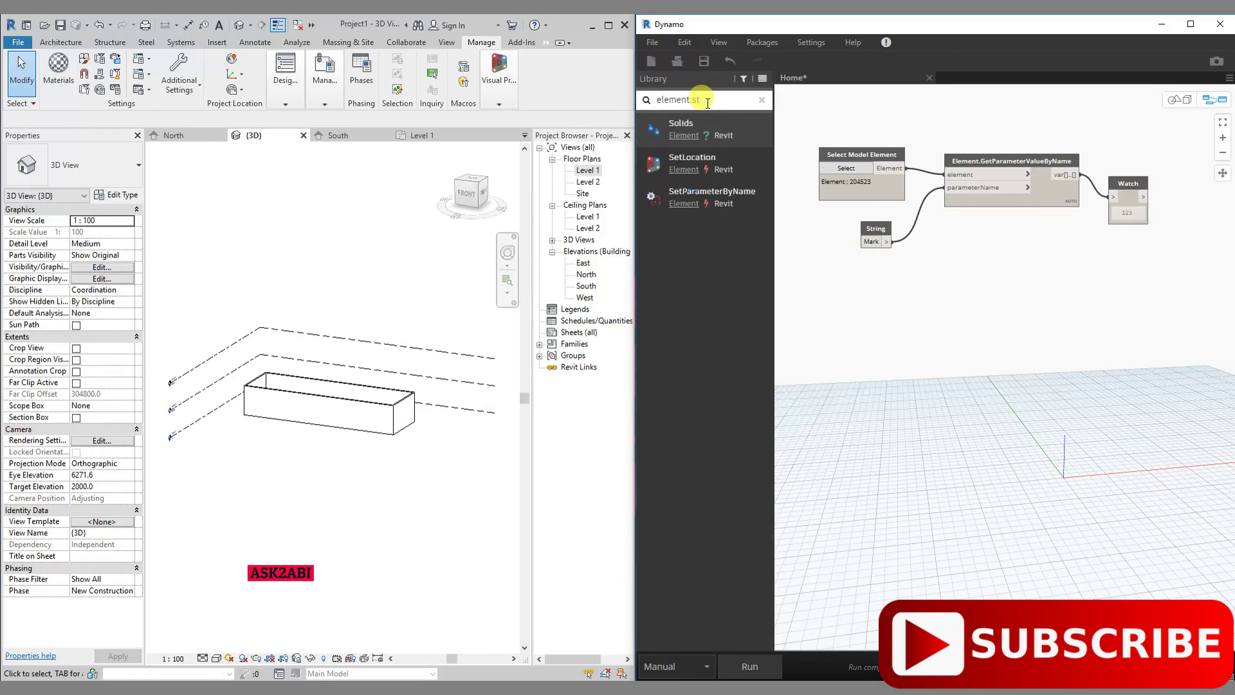
pyautogui.press('BackSpace')
pyautogui.write('et')
pyautogui.click(724, 197)
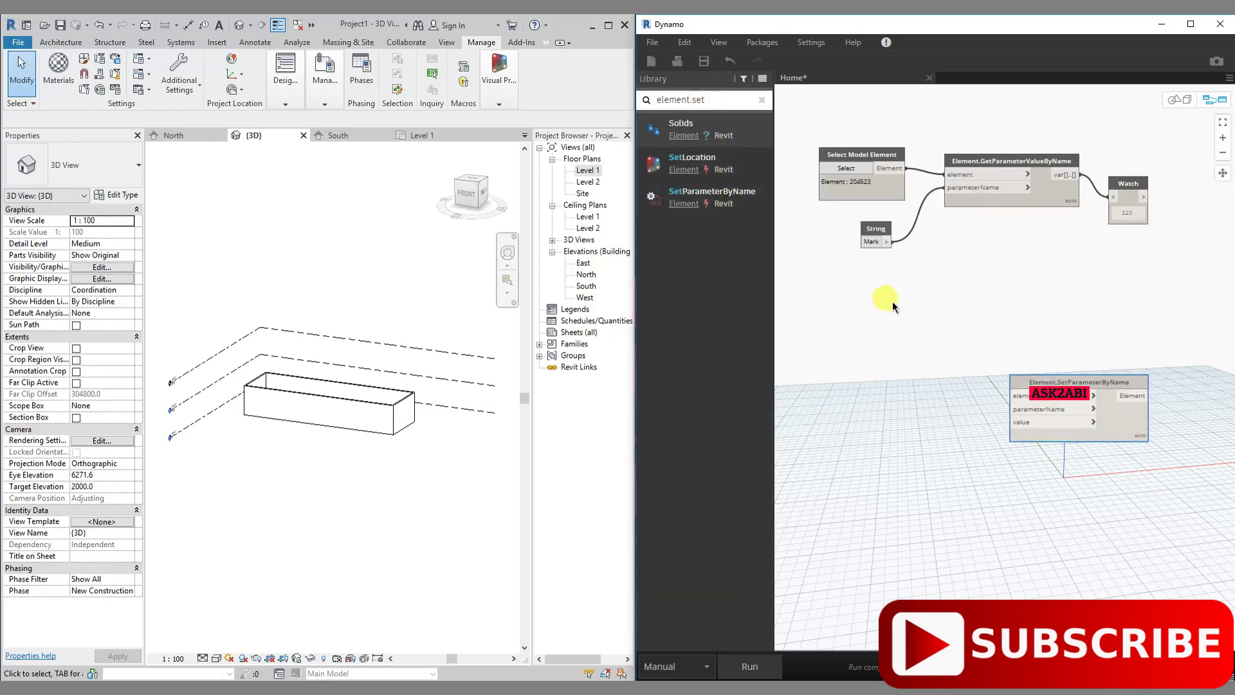
pyautogui.moveTo(1044, 379); pyautogui.dragTo(977, 322)
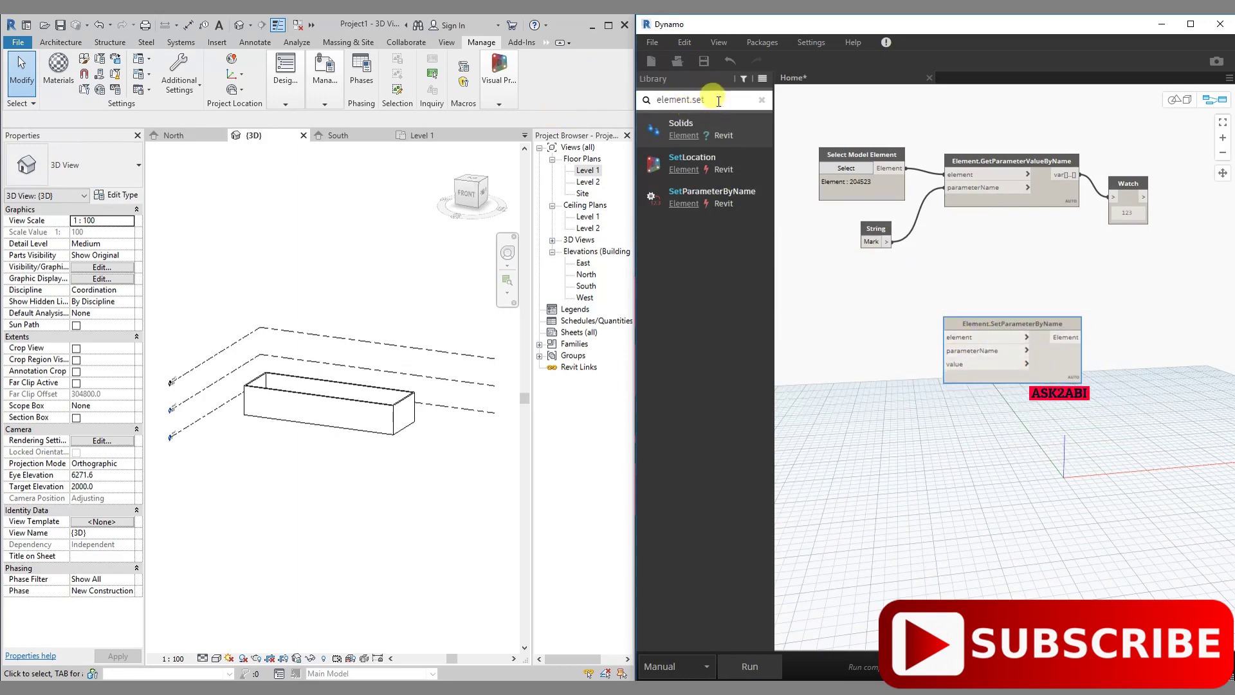
pyautogui.moveTo(706, 100); pyautogui.dragTo(659, 103)
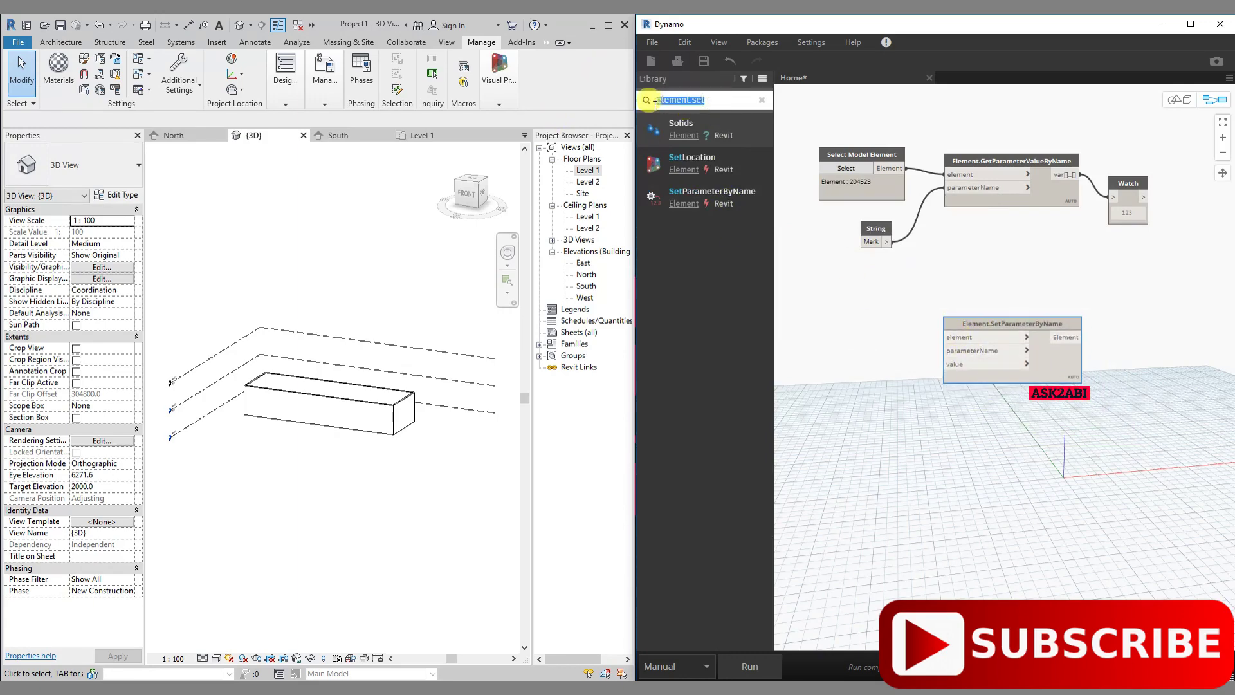
# Place an empty Select Model Elements node below SetParameterByName
pyautogui.write('S')
pyautogui.write('l')
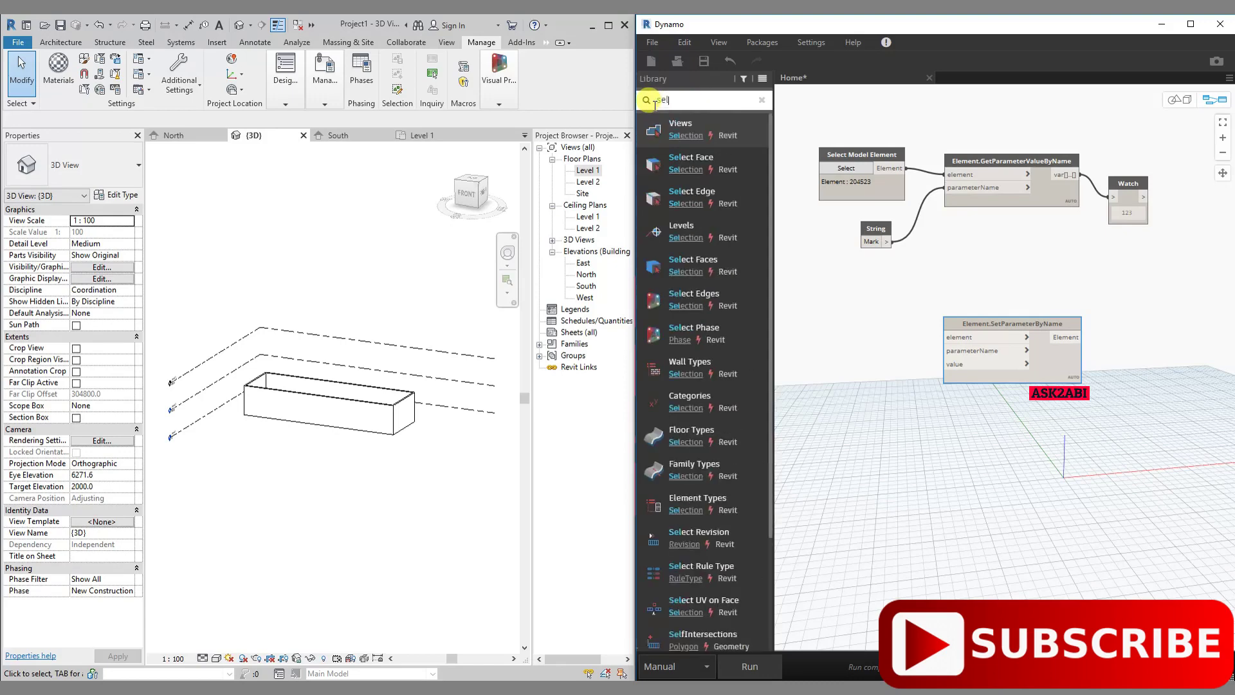
pyautogui.write('ect')
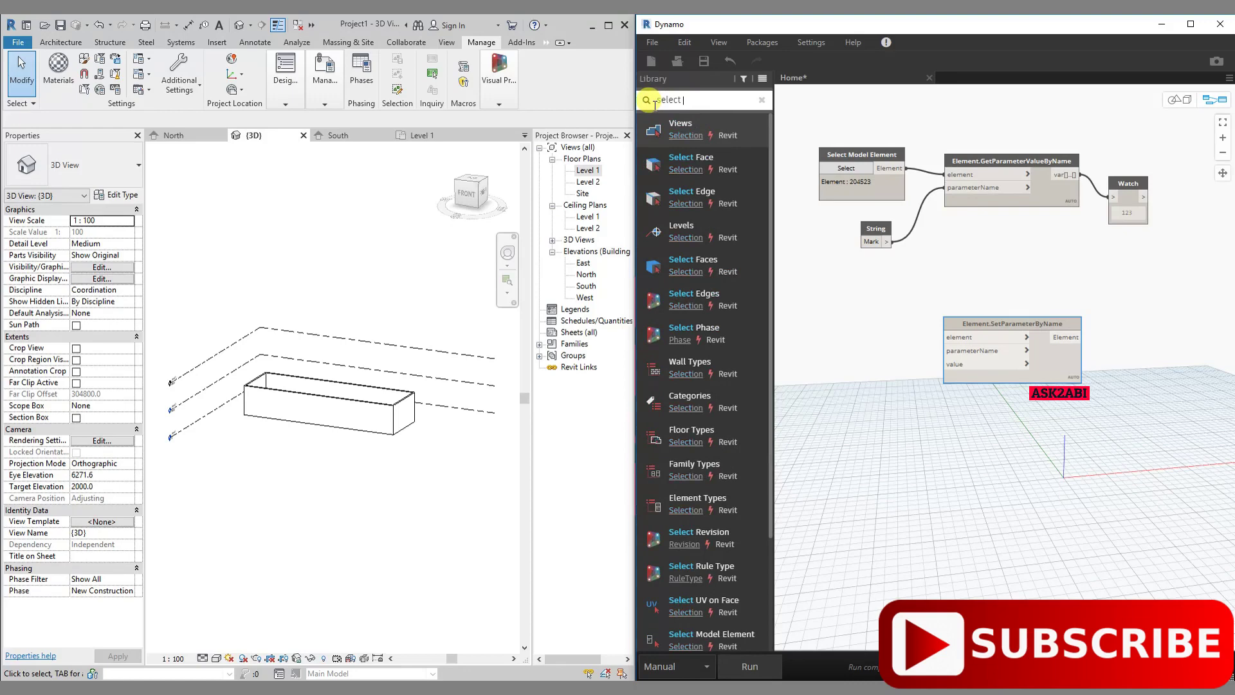
pyautogui.write('del')
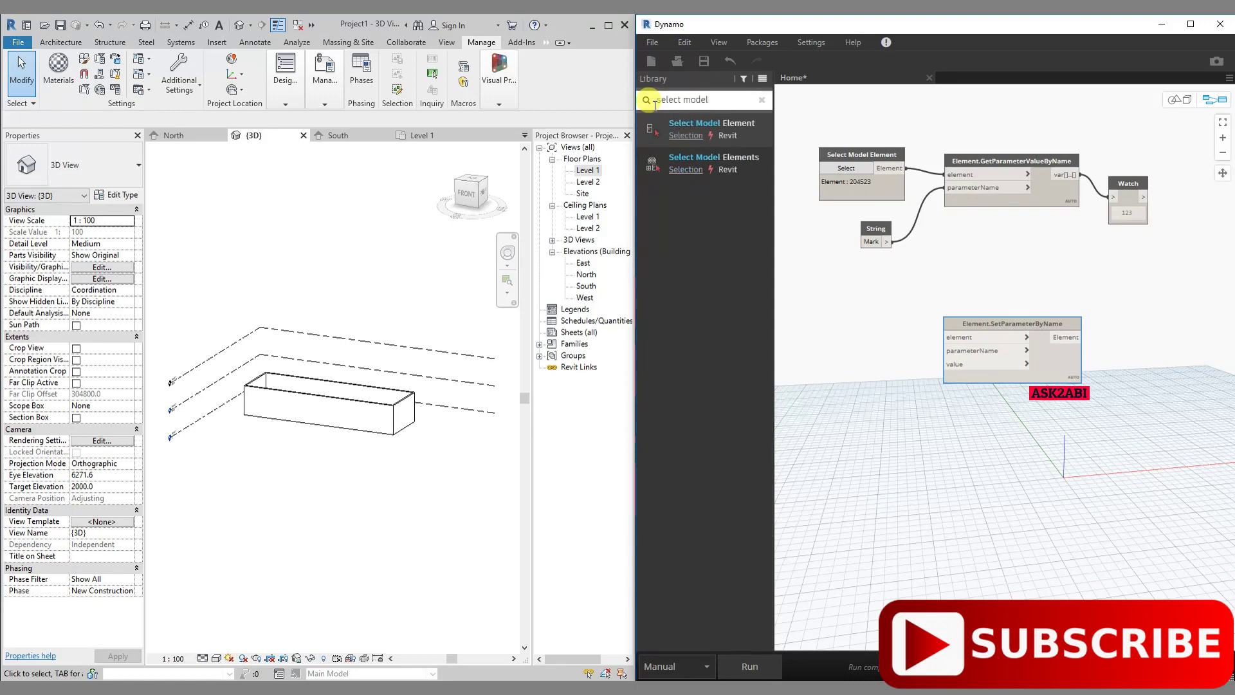
pyautogui.click(741, 165)
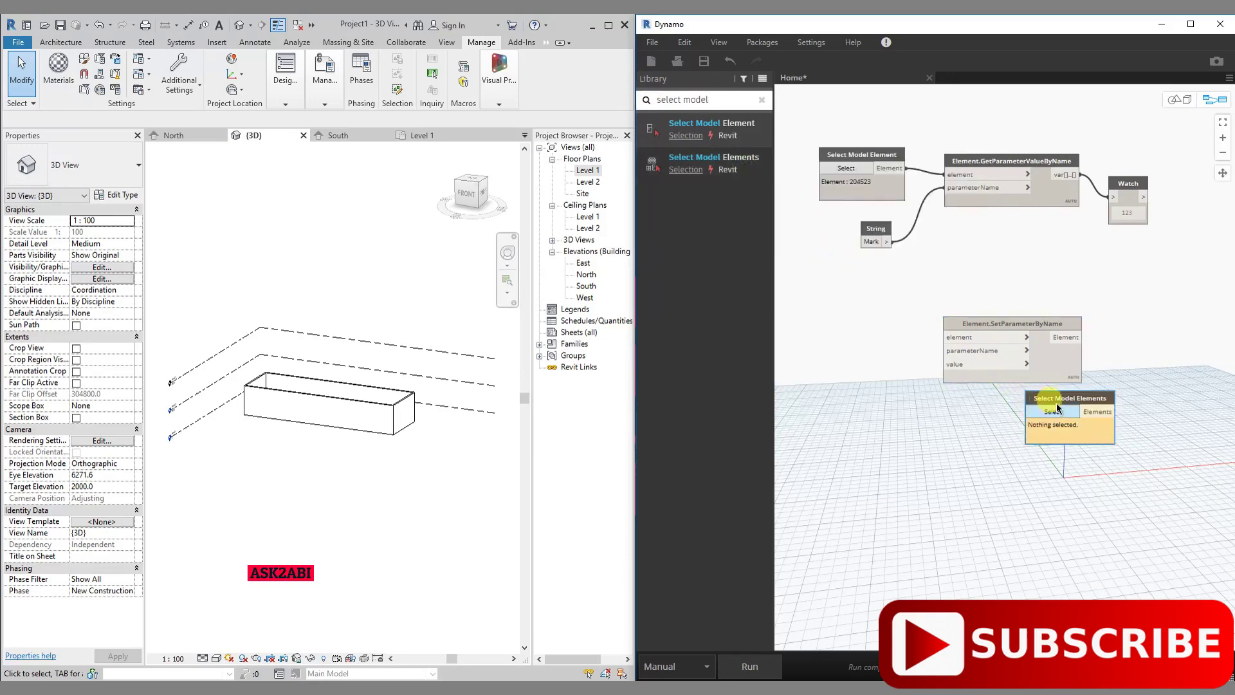
pyautogui.moveTo(1036, 395)
pyautogui.mouseDown()
pyautogui.moveTo(860, 335)
pyautogui.moveTo(875, 310)
pyautogui.mouseUp()
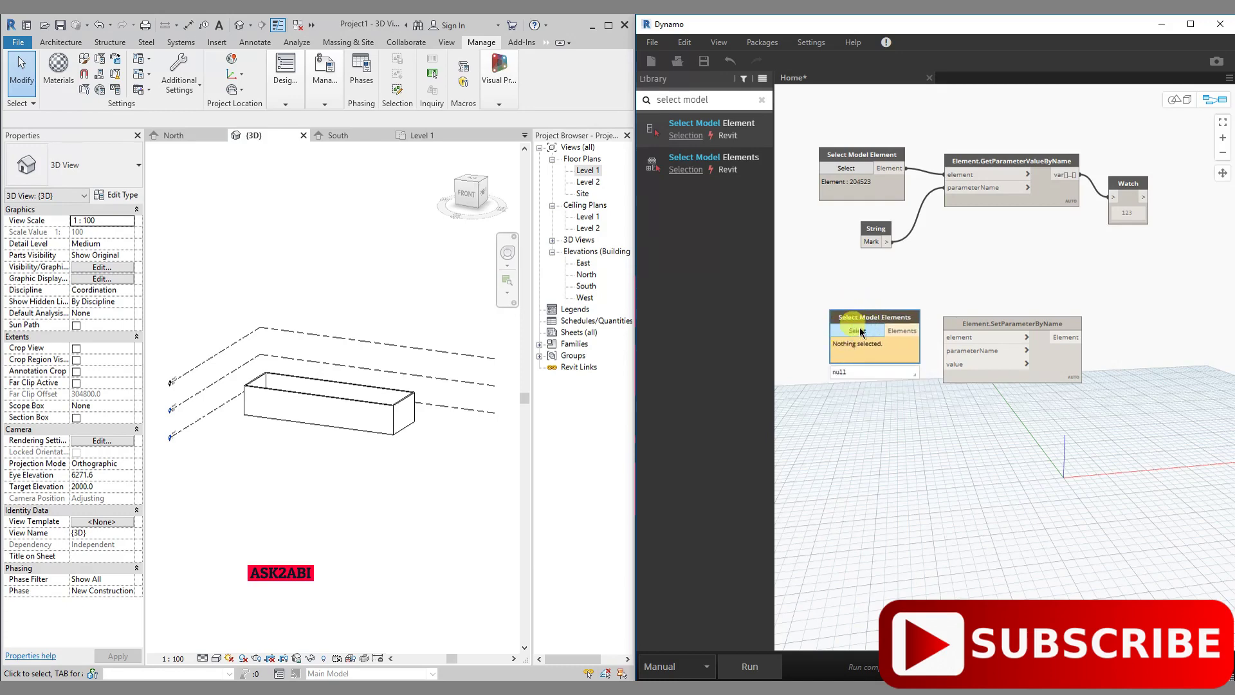
# Window-pick walls 204523, 204716, 204807, 204835 and align the node beside SetParameterByName
pyautogui.click(855, 331)
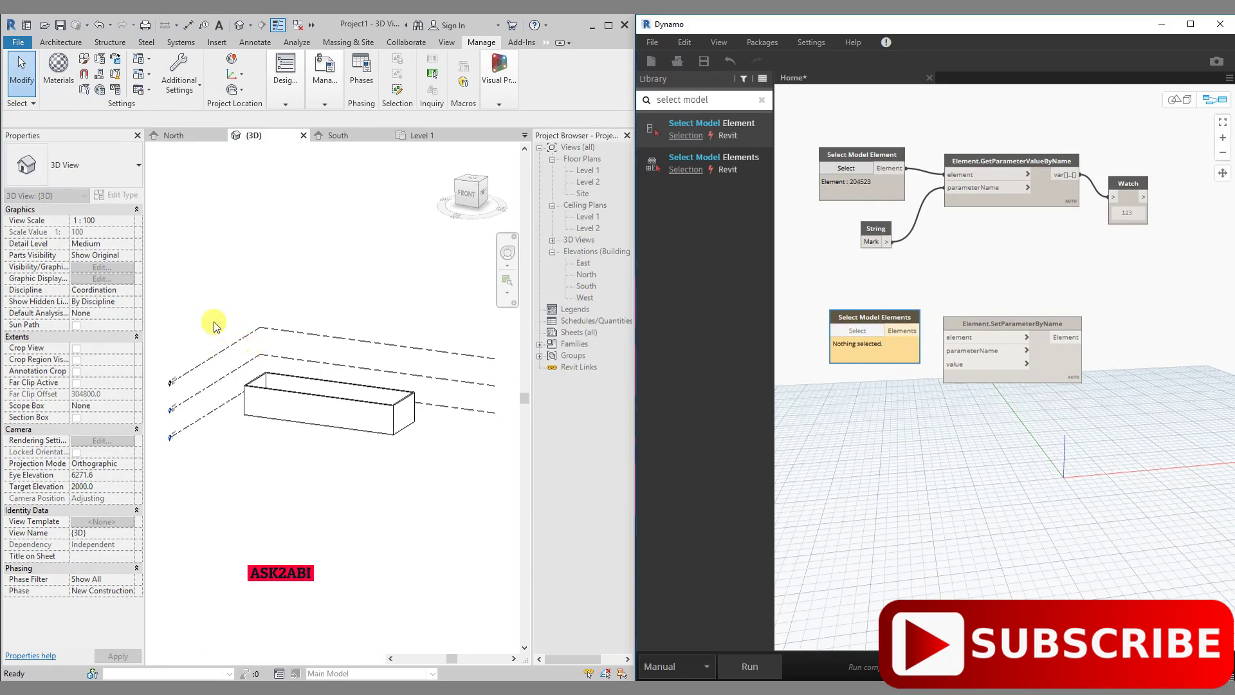
pyautogui.moveTo(213, 320)
pyautogui.mouseDown()
pyautogui.moveTo(399, 455)
pyautogui.moveTo(430, 463)
pyautogui.mouseUp()
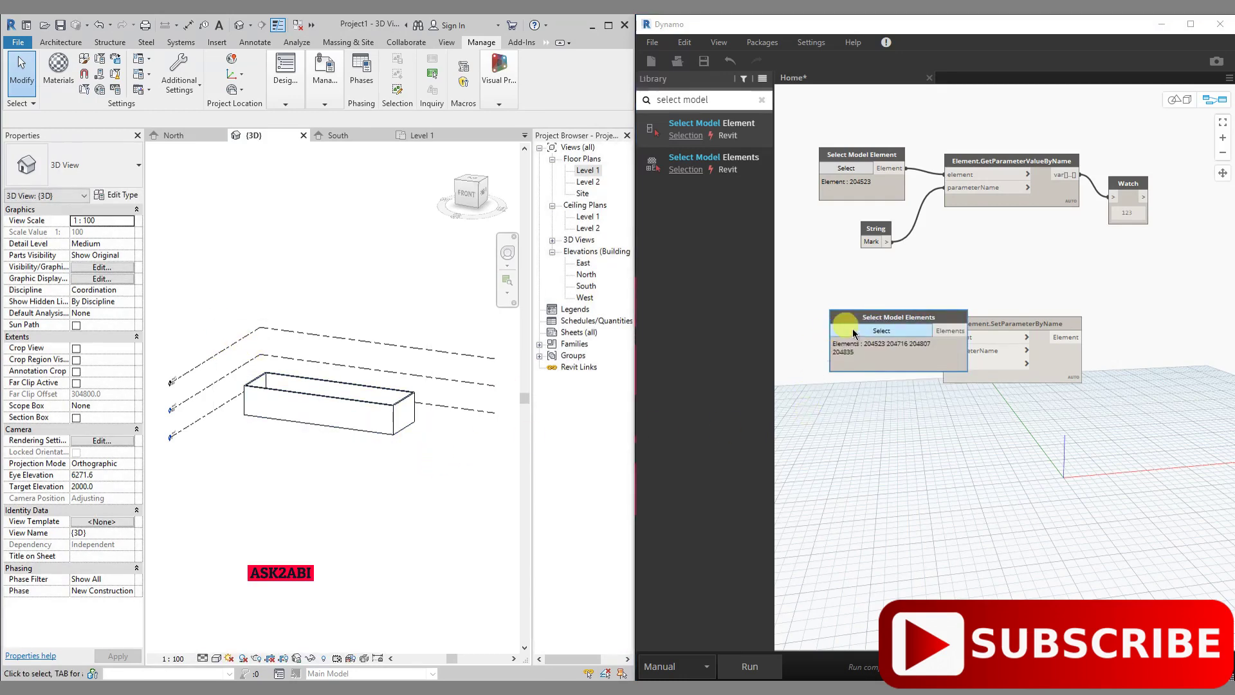
pyautogui.moveTo(873, 323); pyautogui.dragTo(841, 335)
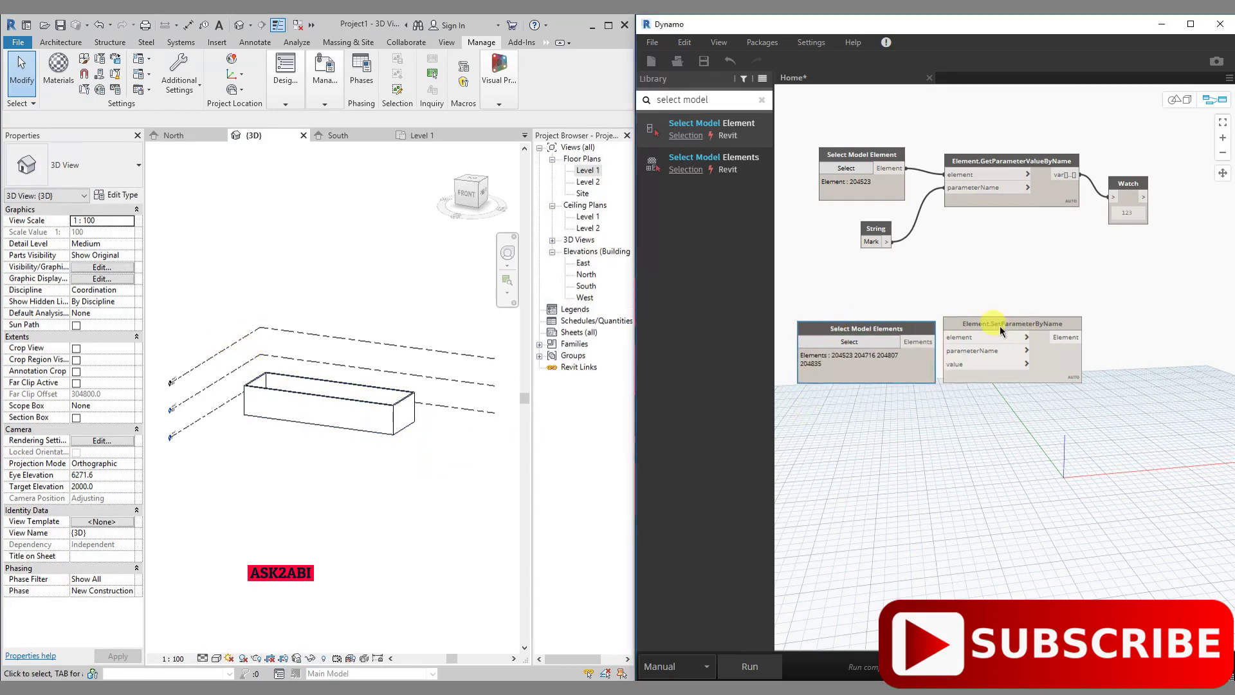
pyautogui.moveTo(997, 323); pyautogui.dragTo(1015, 327)
pyautogui.moveTo(913, 333); pyautogui.dragTo(927, 319)
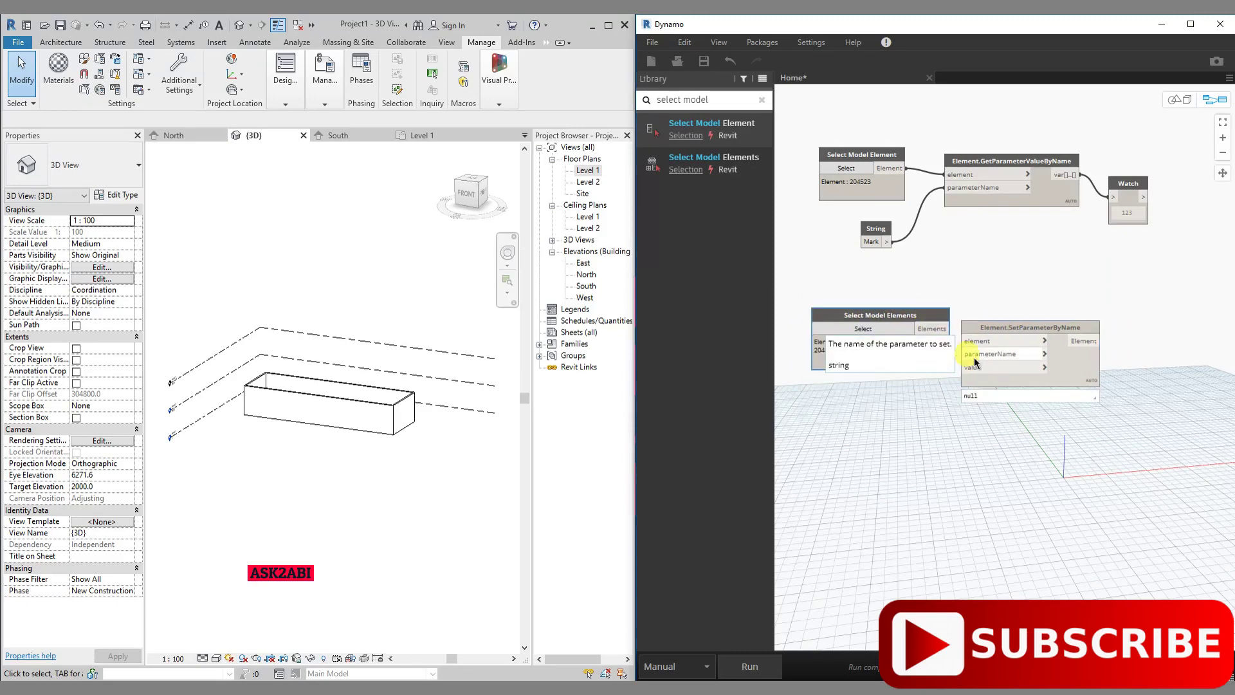
# Check the box wall's Top Offset in Revit, leaving it at 300.0
pyautogui.click(330, 405)
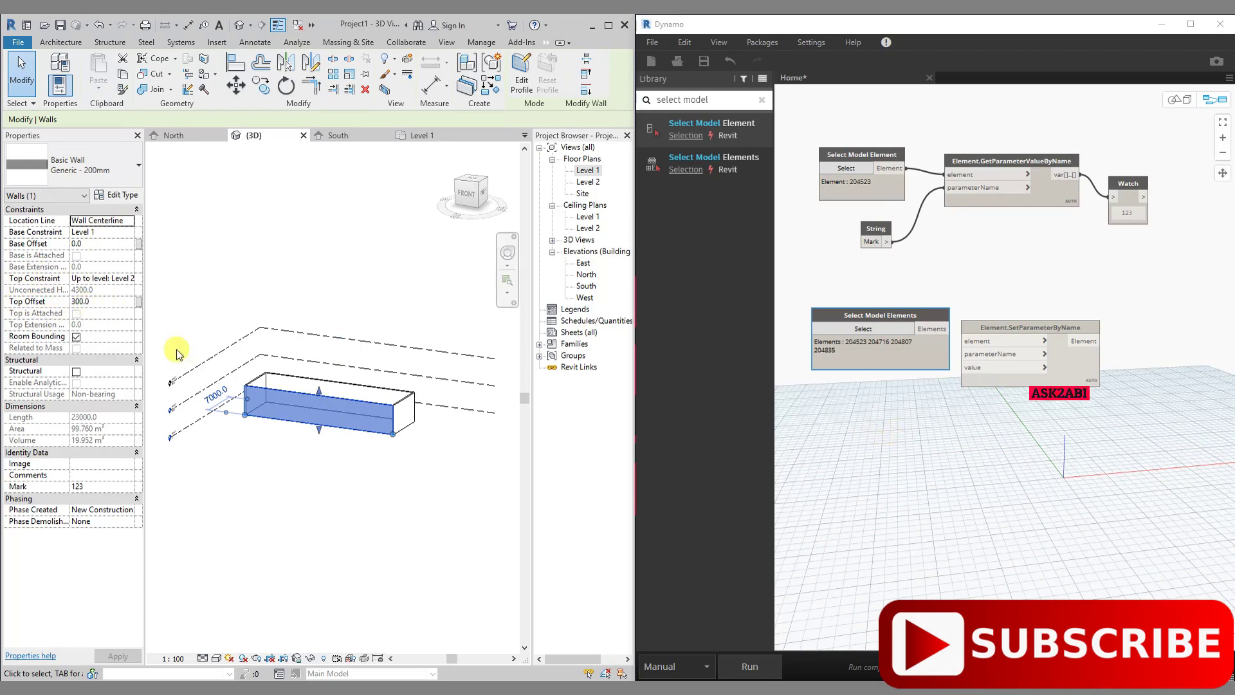
pyautogui.click(103, 301)
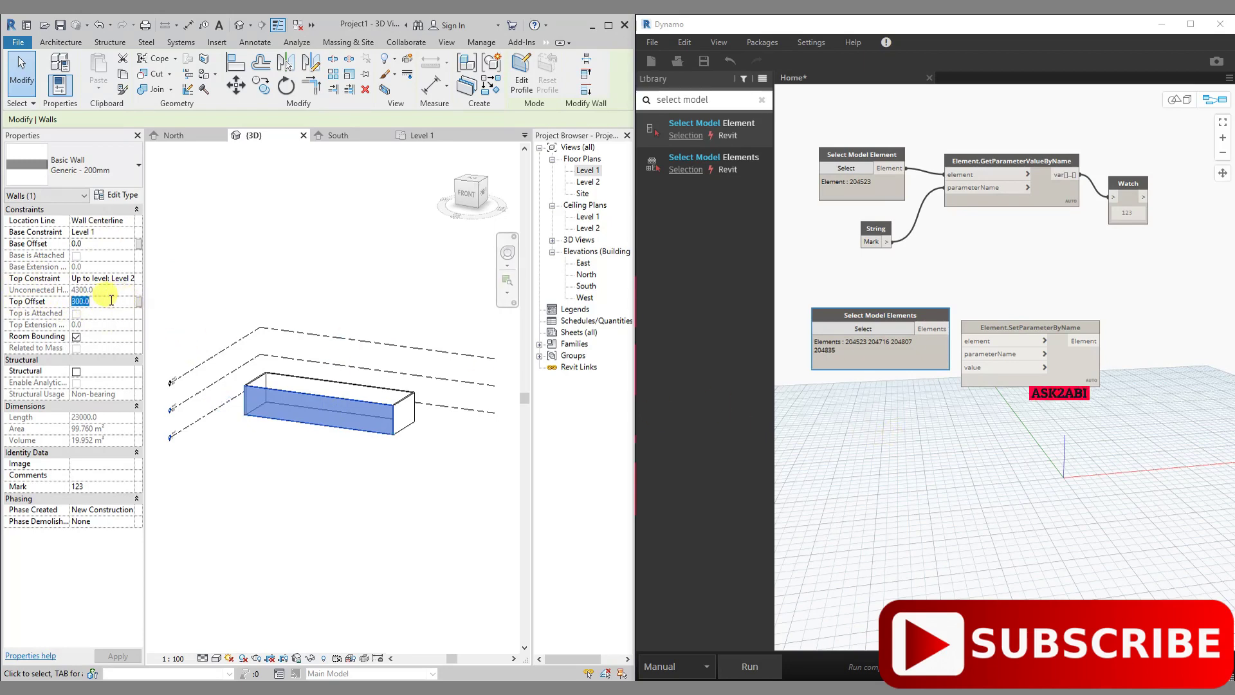
pyautogui.press('Return')
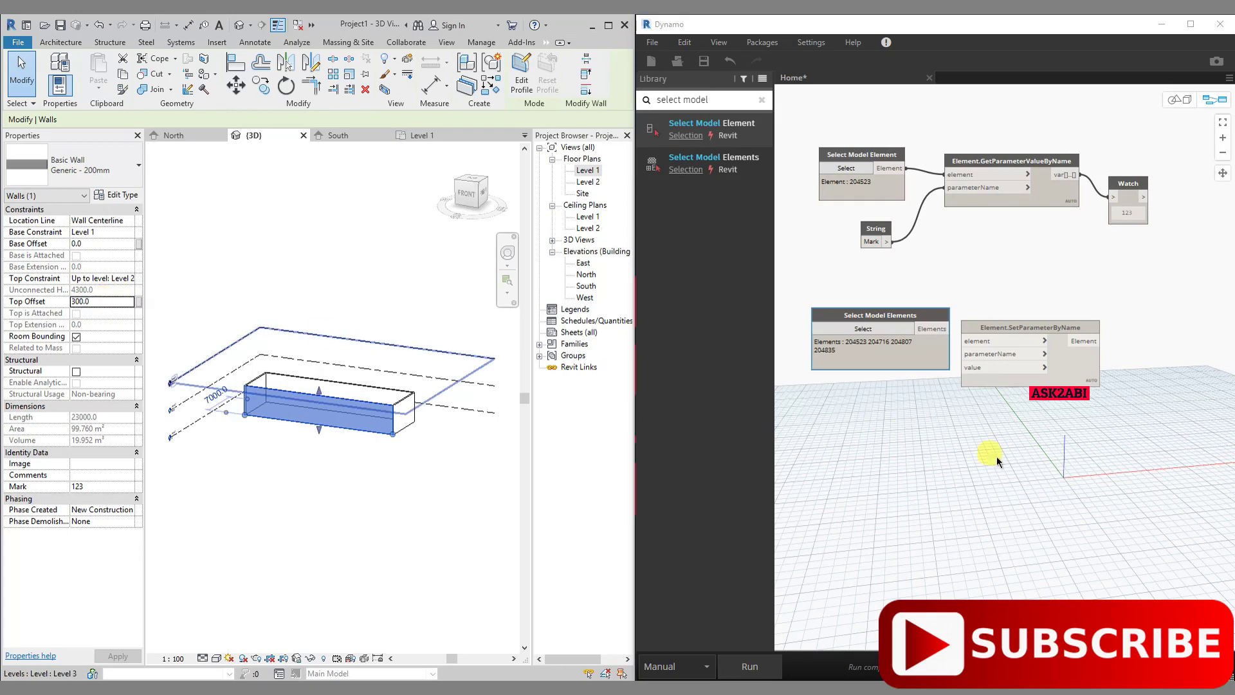
# Create a Code Block below Select Model Elements containing "Top Offset"
pyautogui.click(1020, 500)
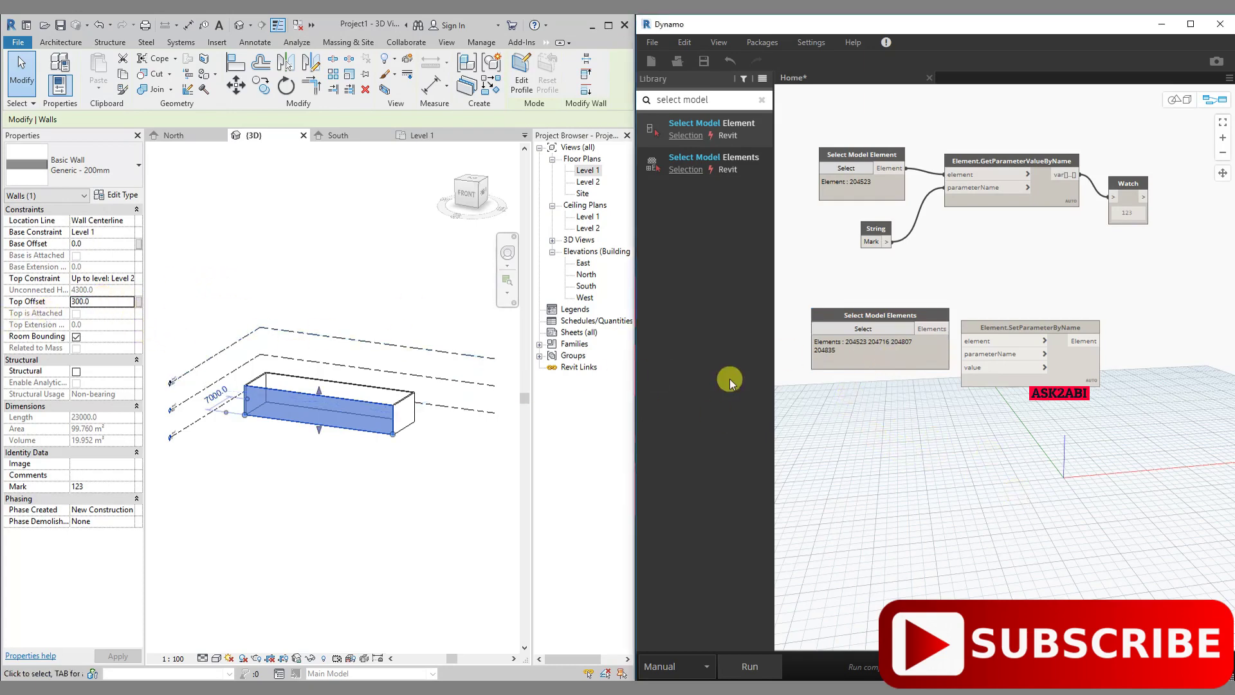
pyautogui.doubleClick(841, 415)
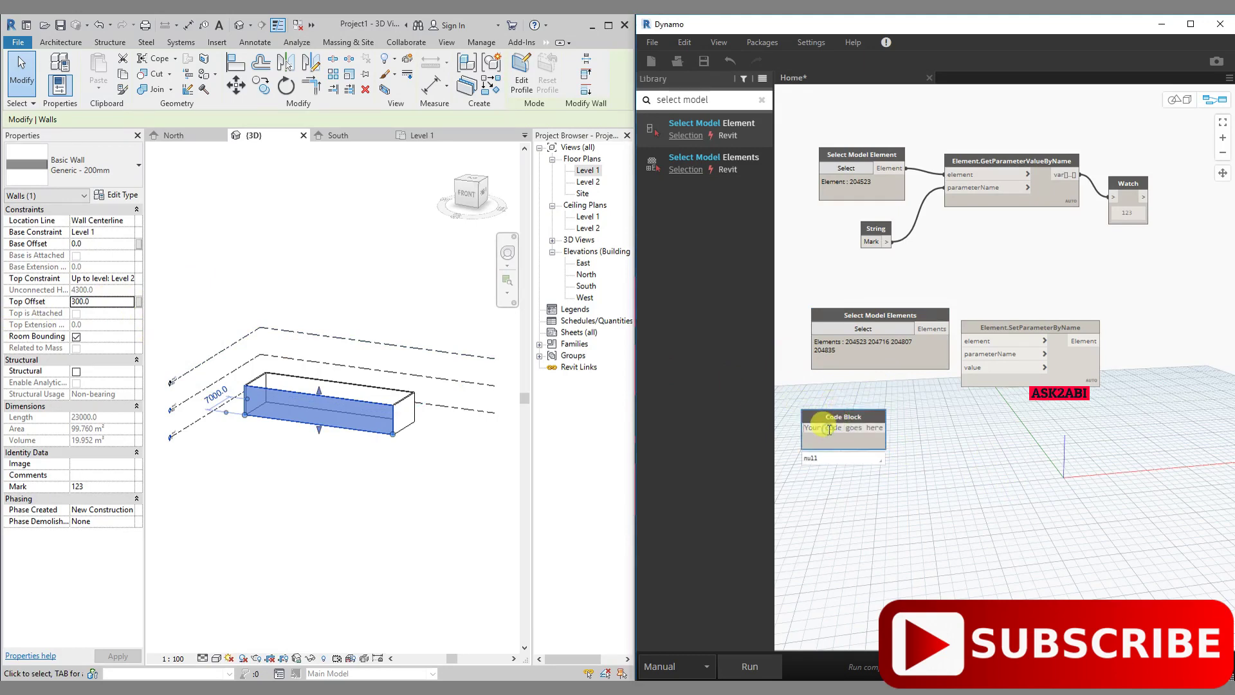
pyautogui.write('"')
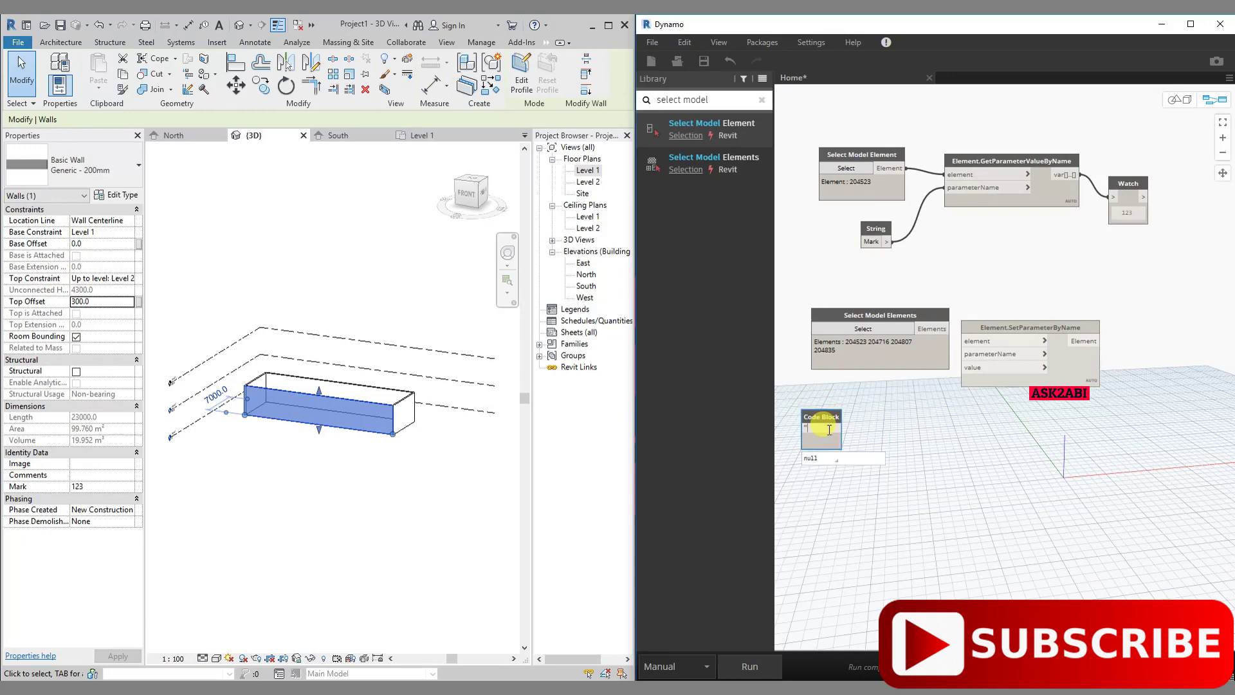
pyautogui.write('Top O')
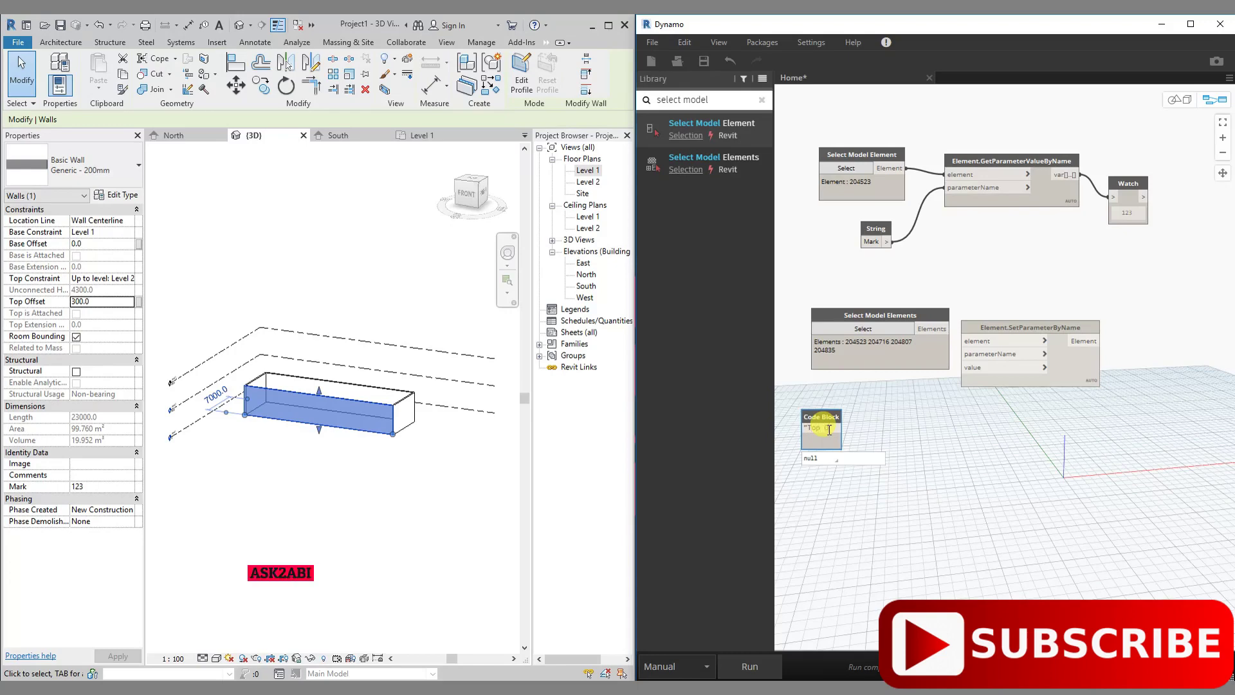
pyautogui.write('ffset"')
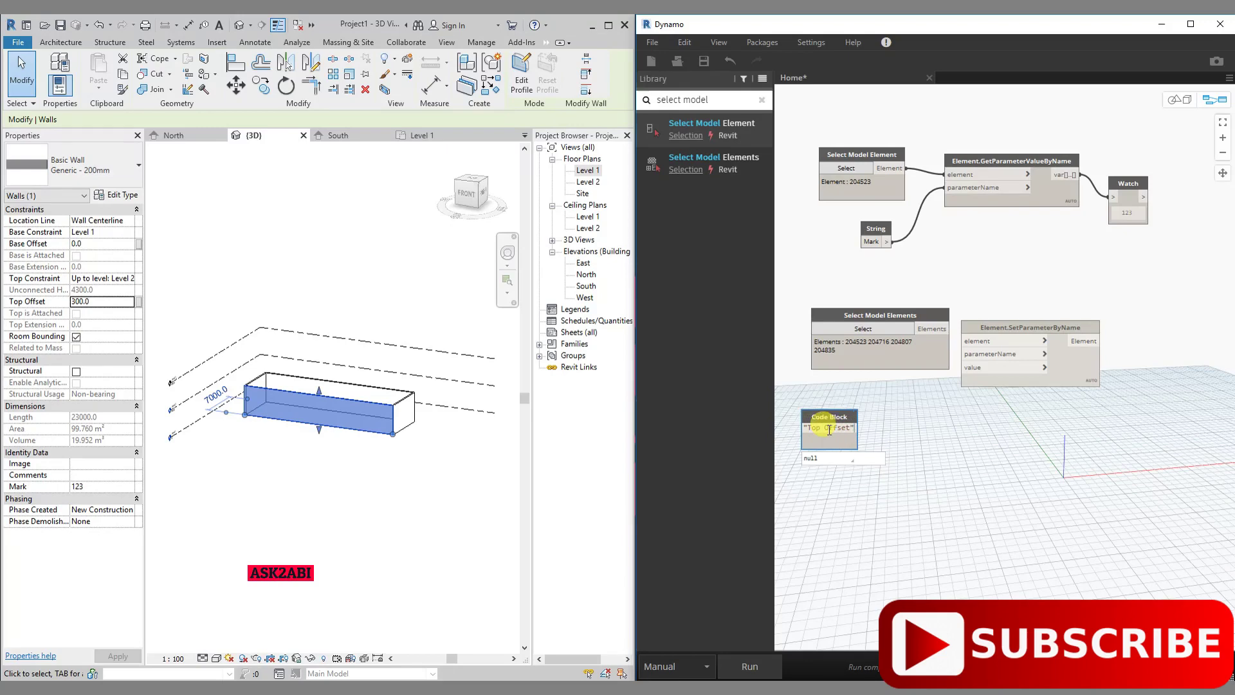
pyautogui.press('Escape')
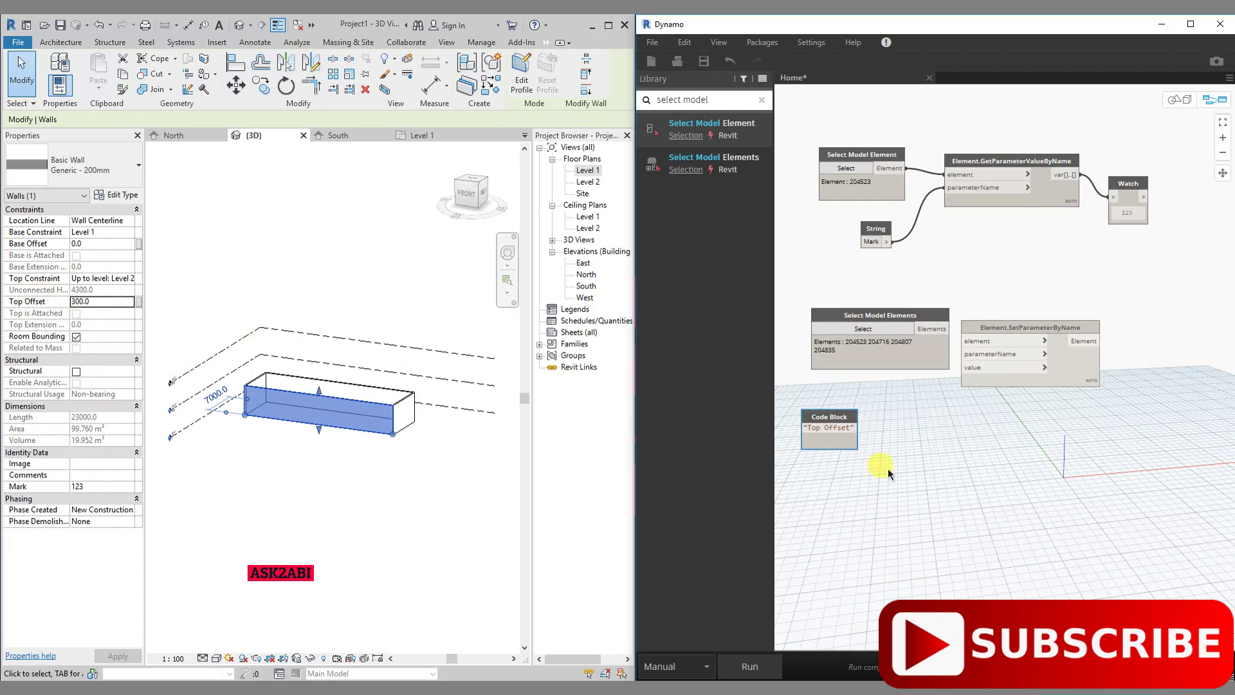
pyautogui.doubleClick(822, 435)
# Wire the selected walls to element and the "Top Offset" block to parameterName
pyautogui.moveTo(808, 430); pyautogui.dragTo(826, 429)
pyautogui.moveTo(832, 430); pyautogui.dragTo(857, 422)
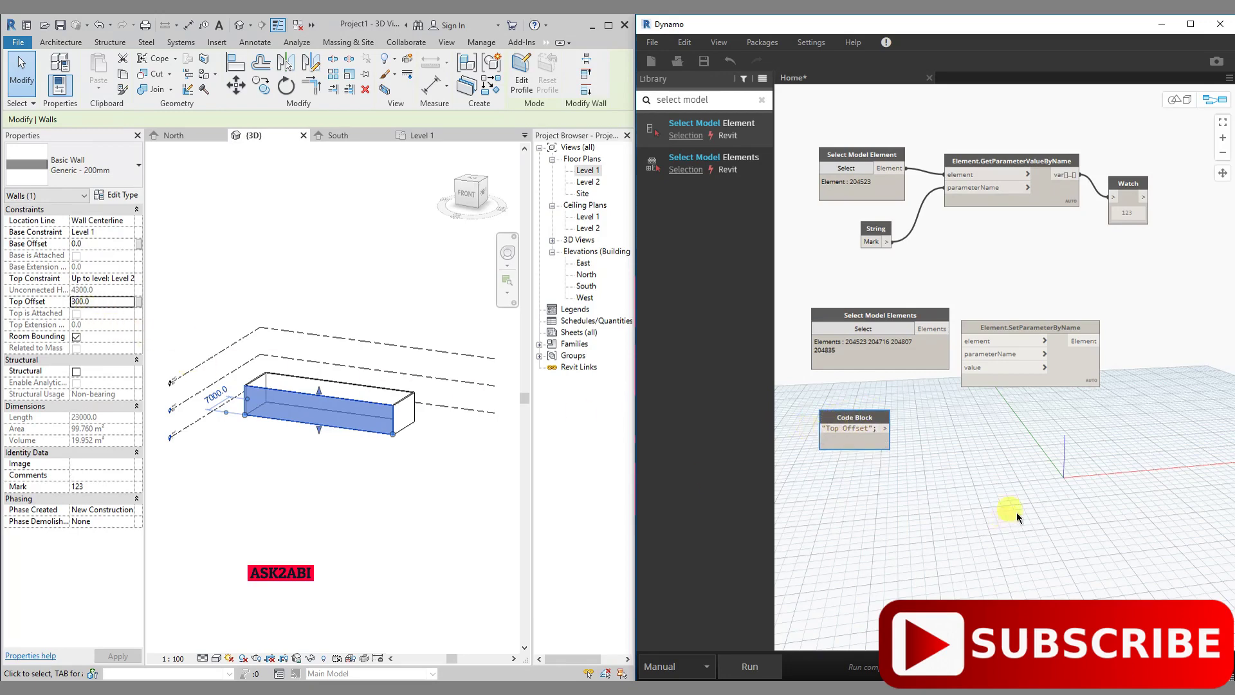
pyautogui.moveTo(860, 422); pyautogui.dragTo(858, 418)
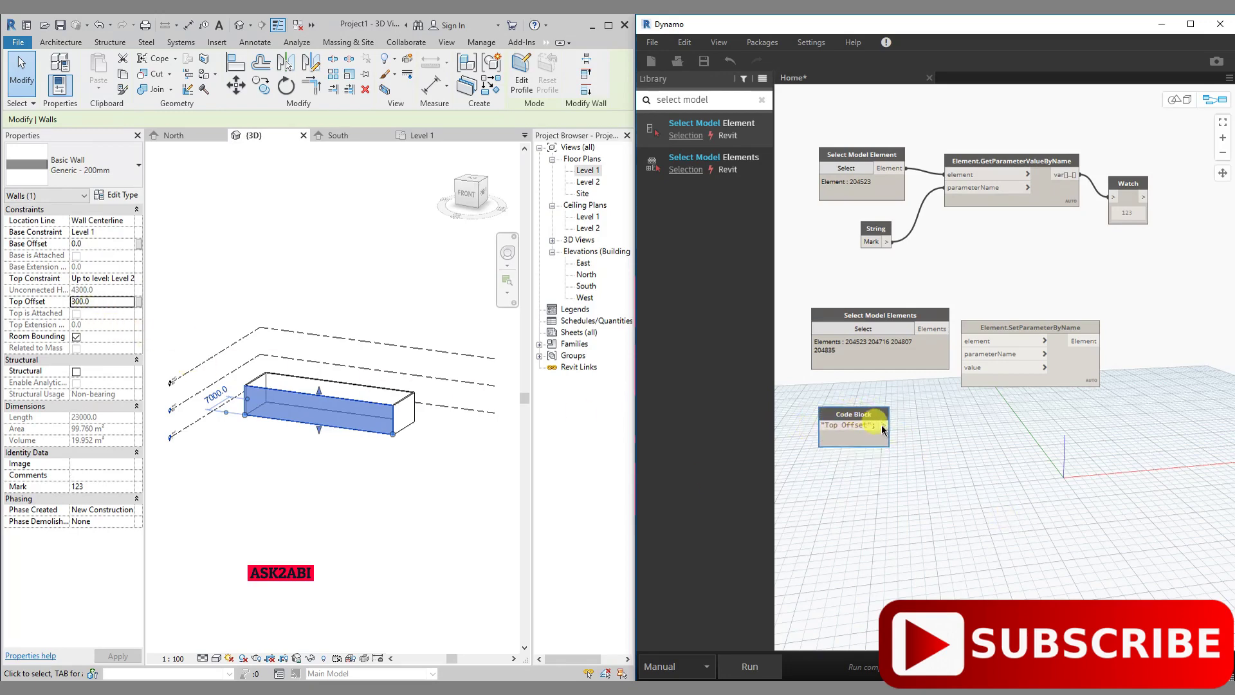
pyautogui.moveTo(938, 328)
pyautogui.mouseDown()
pyautogui.moveTo(963, 341)
pyautogui.moveTo(909, 329)
pyautogui.moveTo(921, 327)
pyautogui.mouseUp()
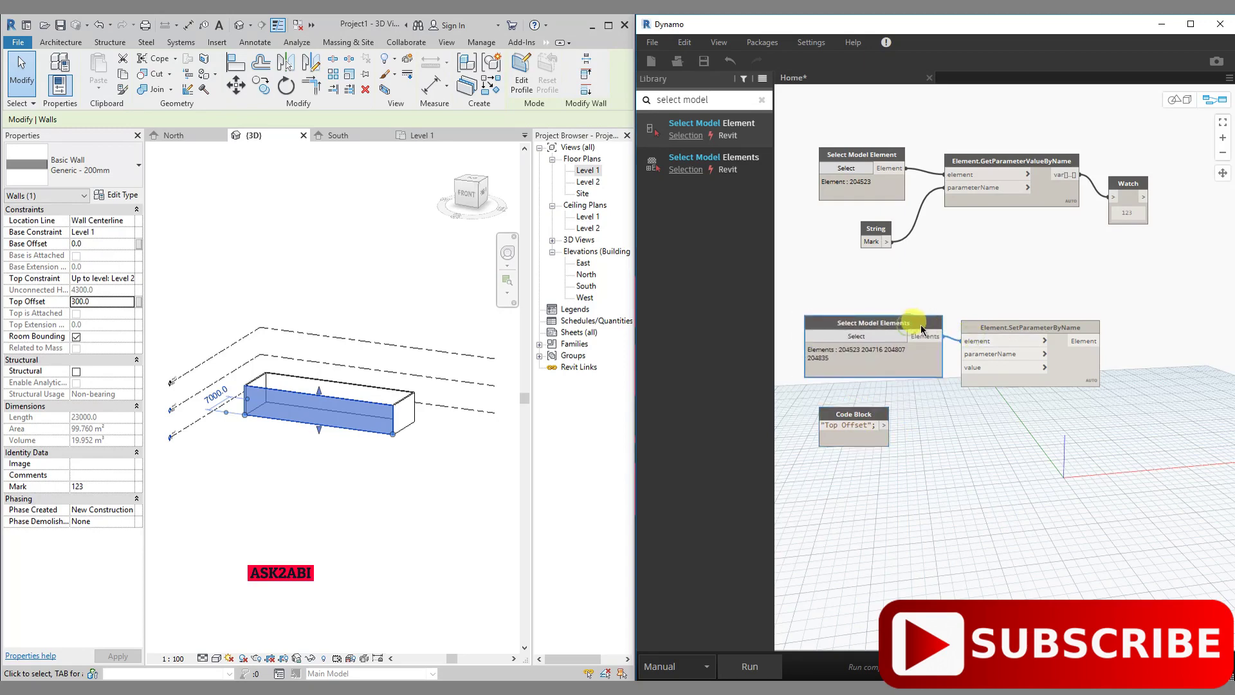
pyautogui.moveTo(884, 425); pyautogui.dragTo(965, 355)
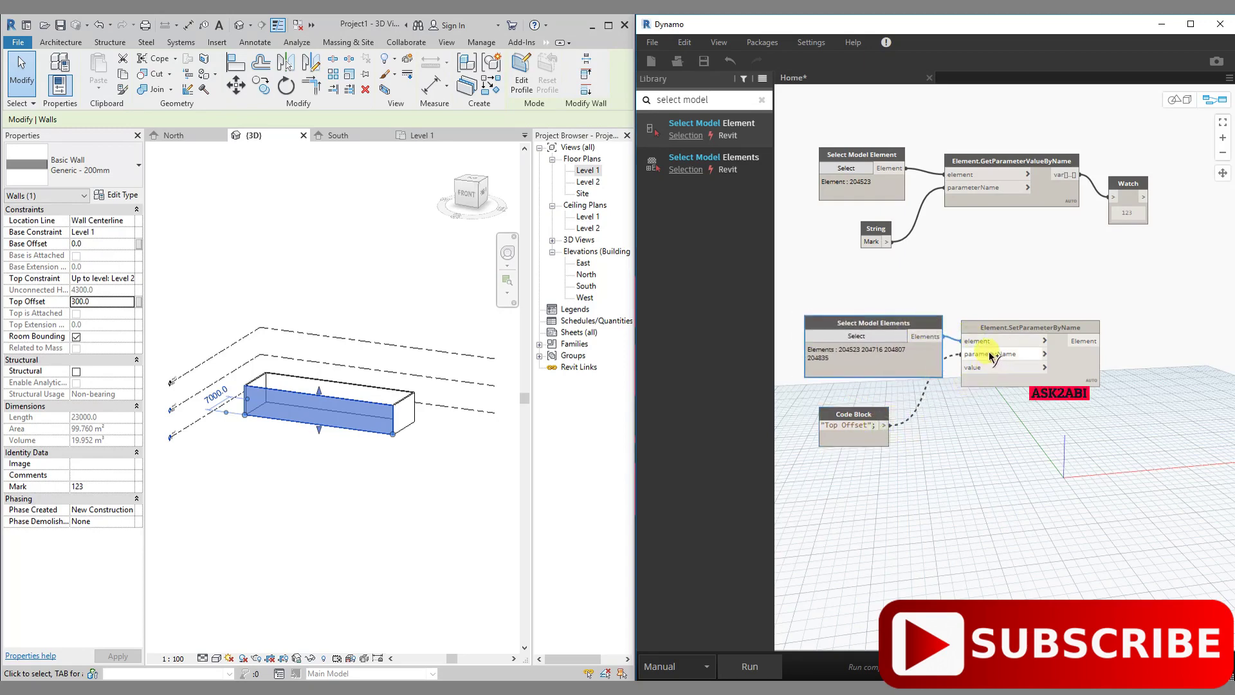
pyautogui.moveTo(883, 323); pyautogui.dragTo(867, 312)
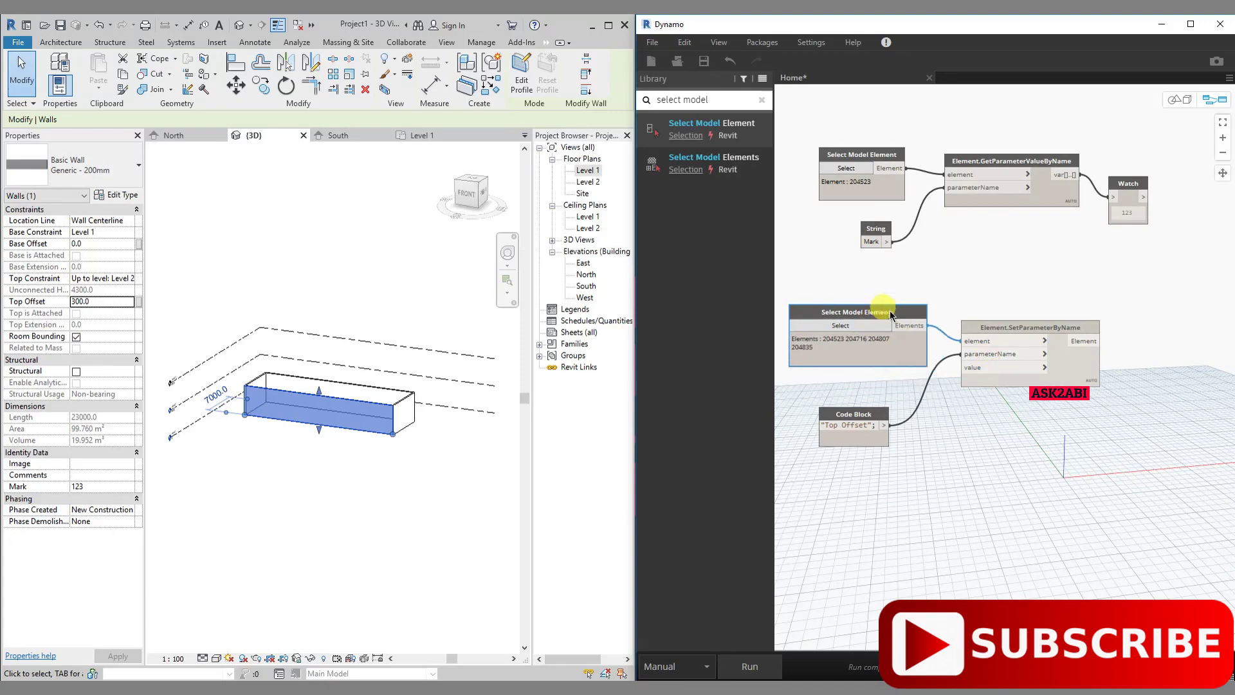
# Add a 900 code block wired to SetParameterByName's value input and tidy the nodes
pyautogui.doubleClick(871, 477)
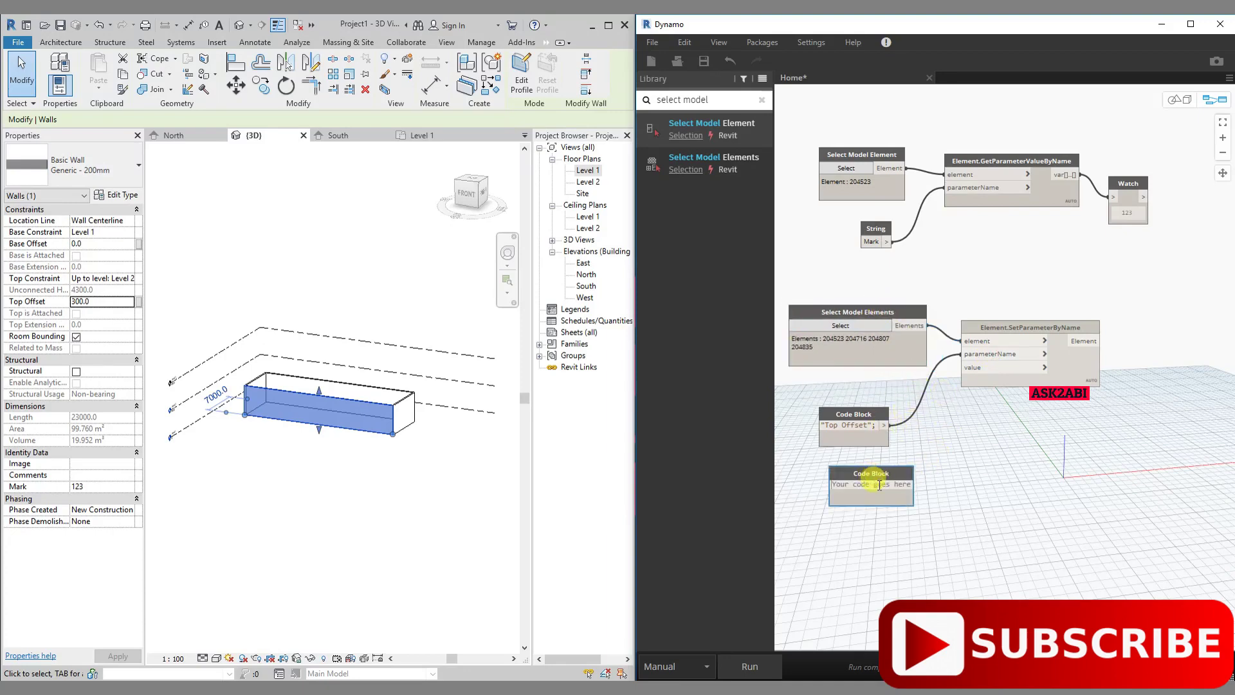
pyautogui.write('900')
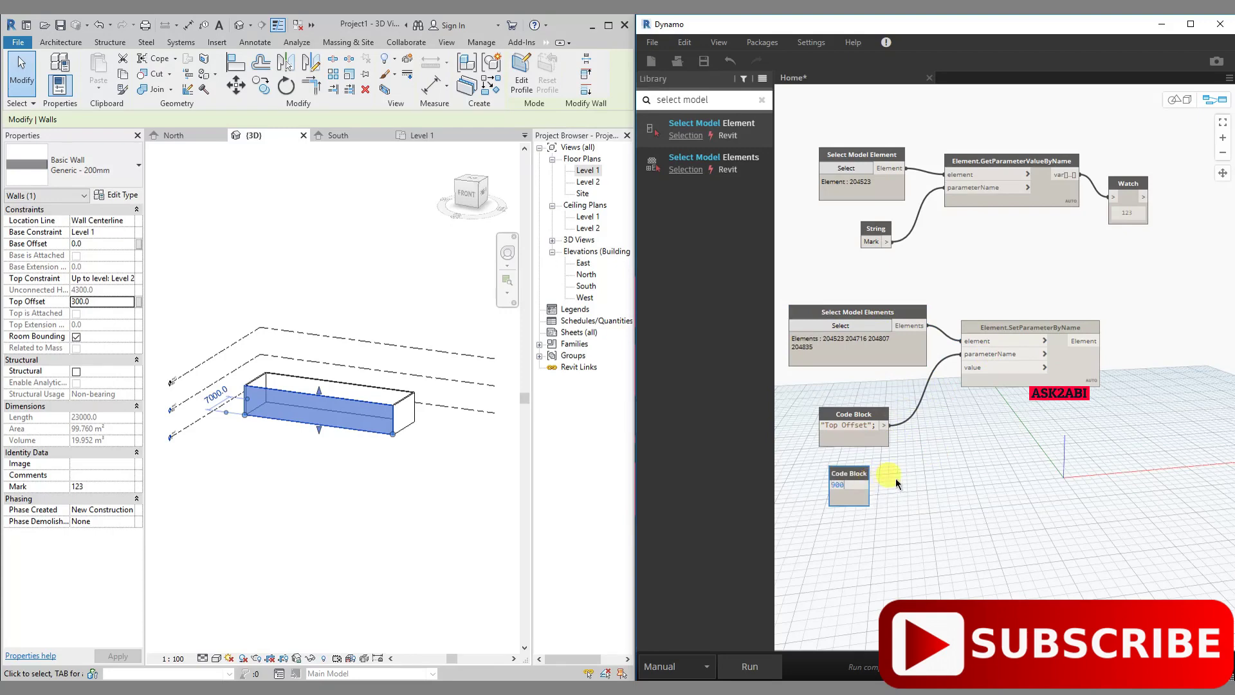
pyautogui.click(894, 484)
pyautogui.moveTo(865, 484); pyautogui.dragTo(978, 374)
pyautogui.click(976, 370)
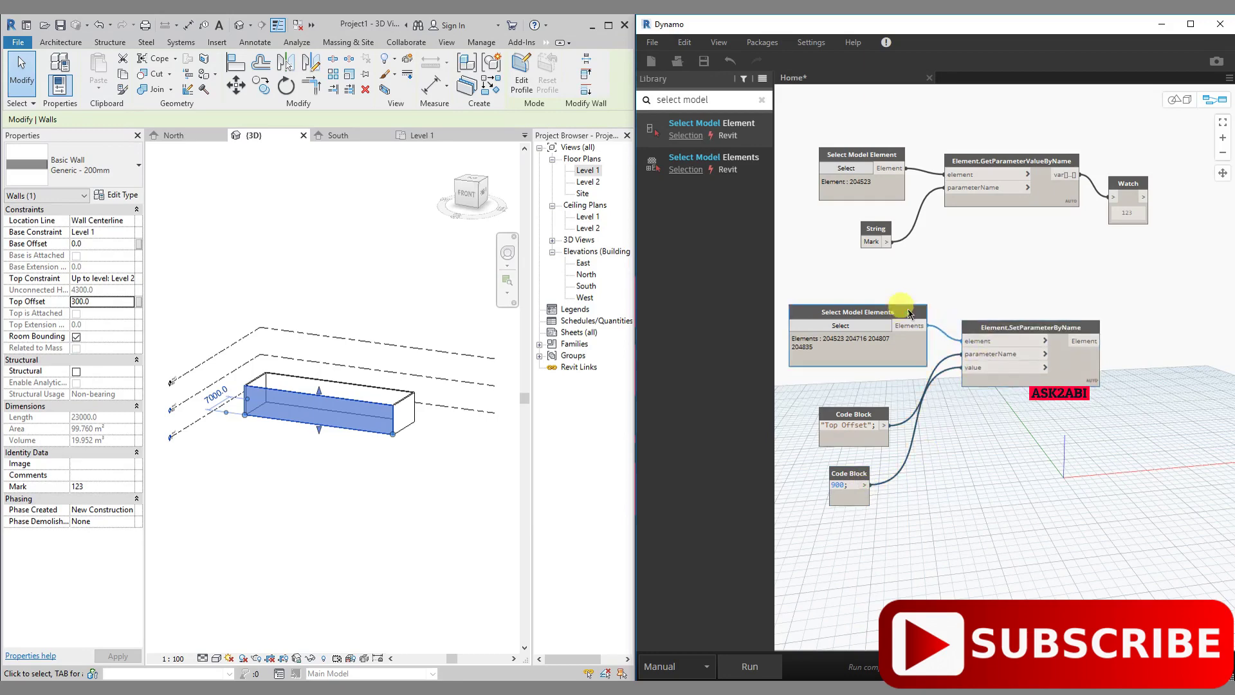
pyautogui.moveTo(905, 312); pyautogui.dragTo(913, 304)
pyautogui.moveTo(859, 412); pyautogui.dragTo(866, 382)
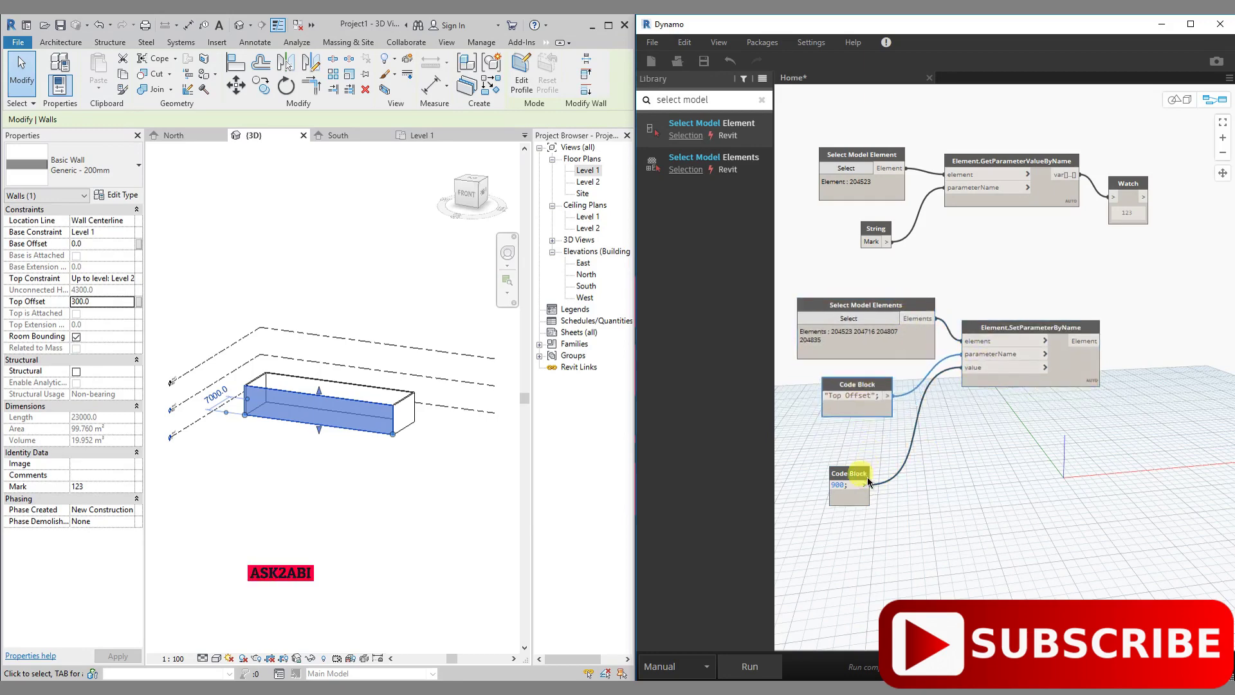
pyautogui.moveTo(849, 474); pyautogui.dragTo(857, 447)
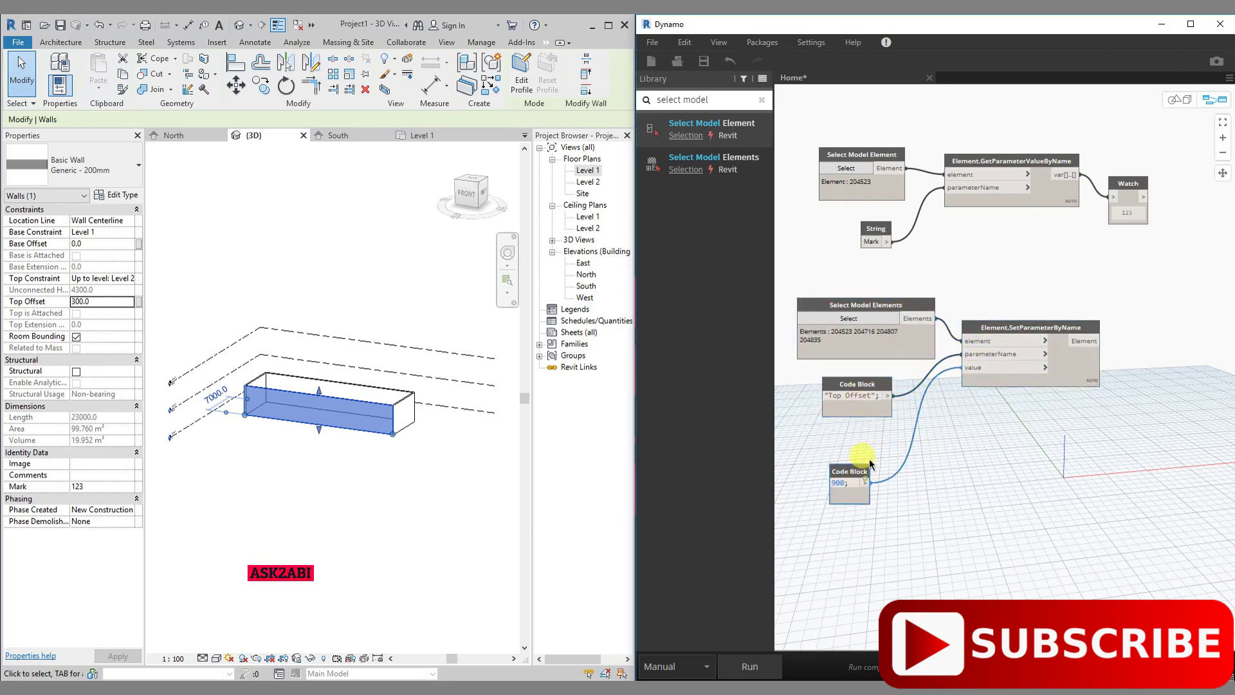
# Select all four box walls, run the graph to apply the new Top Offset, then deselect to check
pyautogui.click(746, 660)
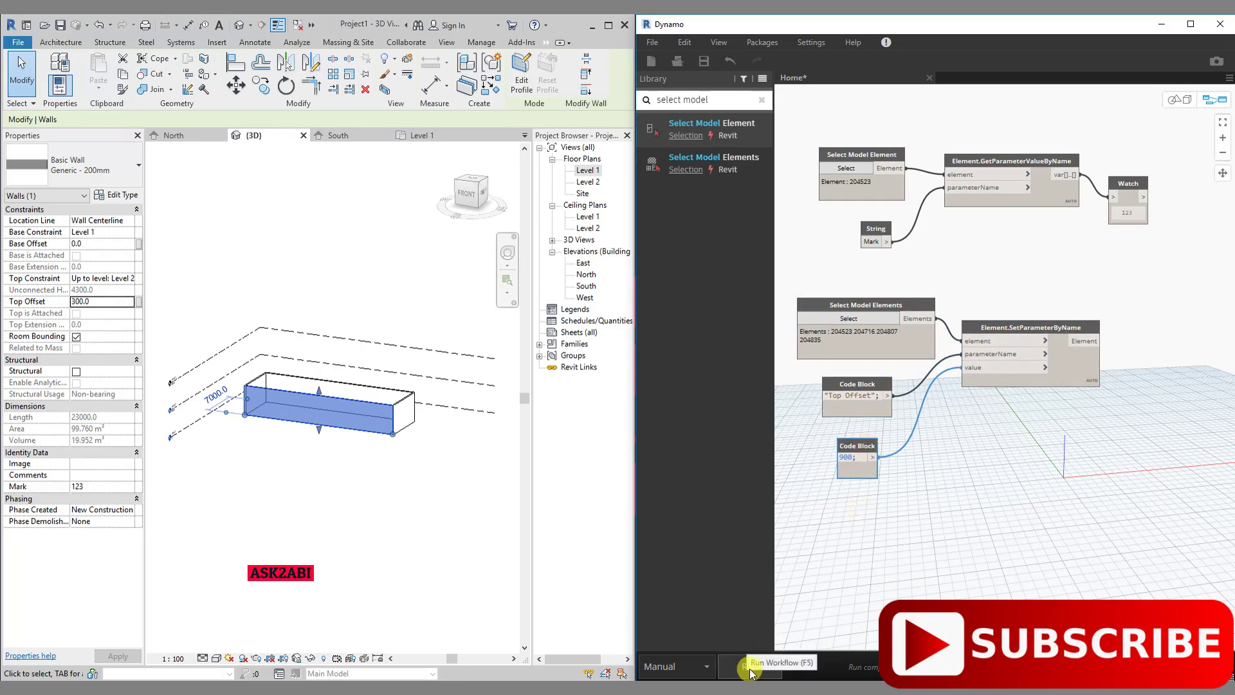
pyautogui.click(371, 505)
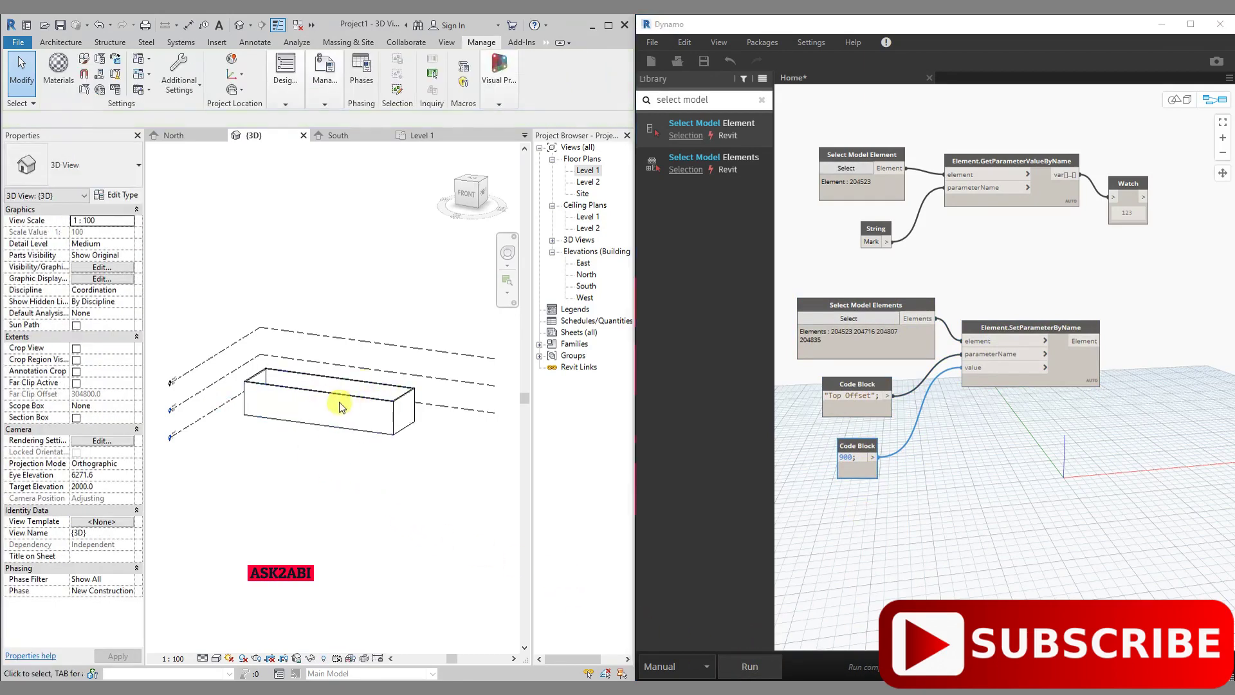
pyautogui.moveTo(221, 330); pyautogui.dragTo(437, 479)
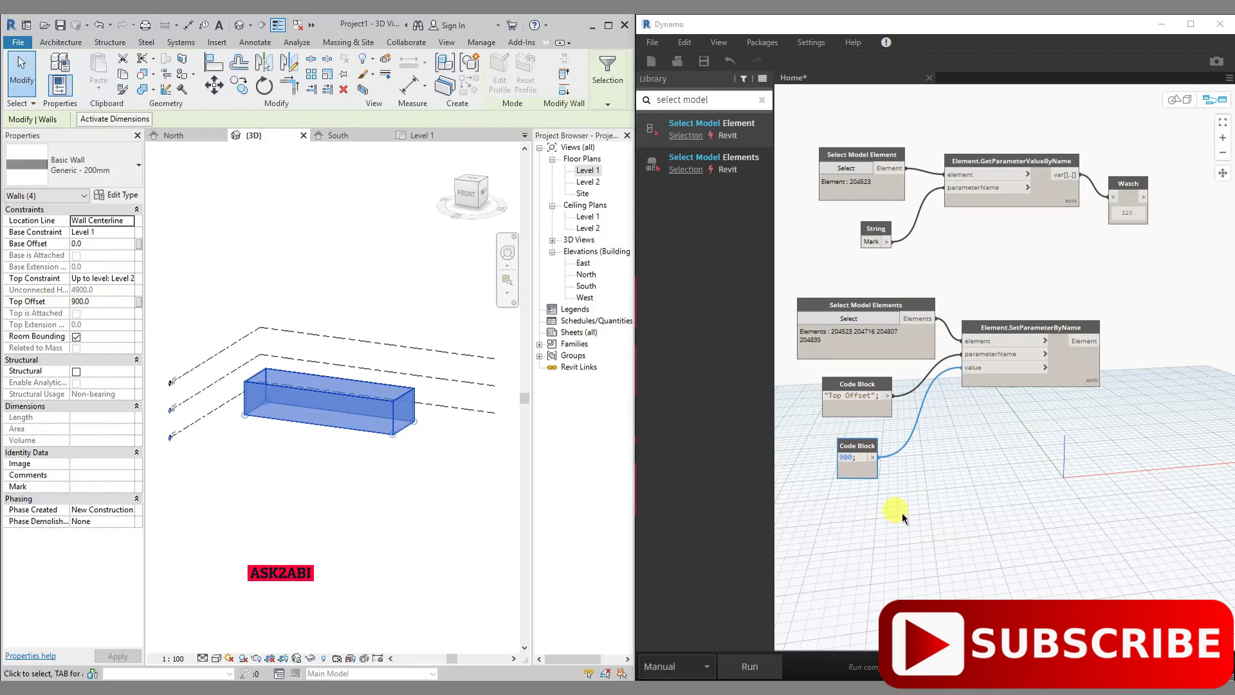
pyautogui.click(831, 455)
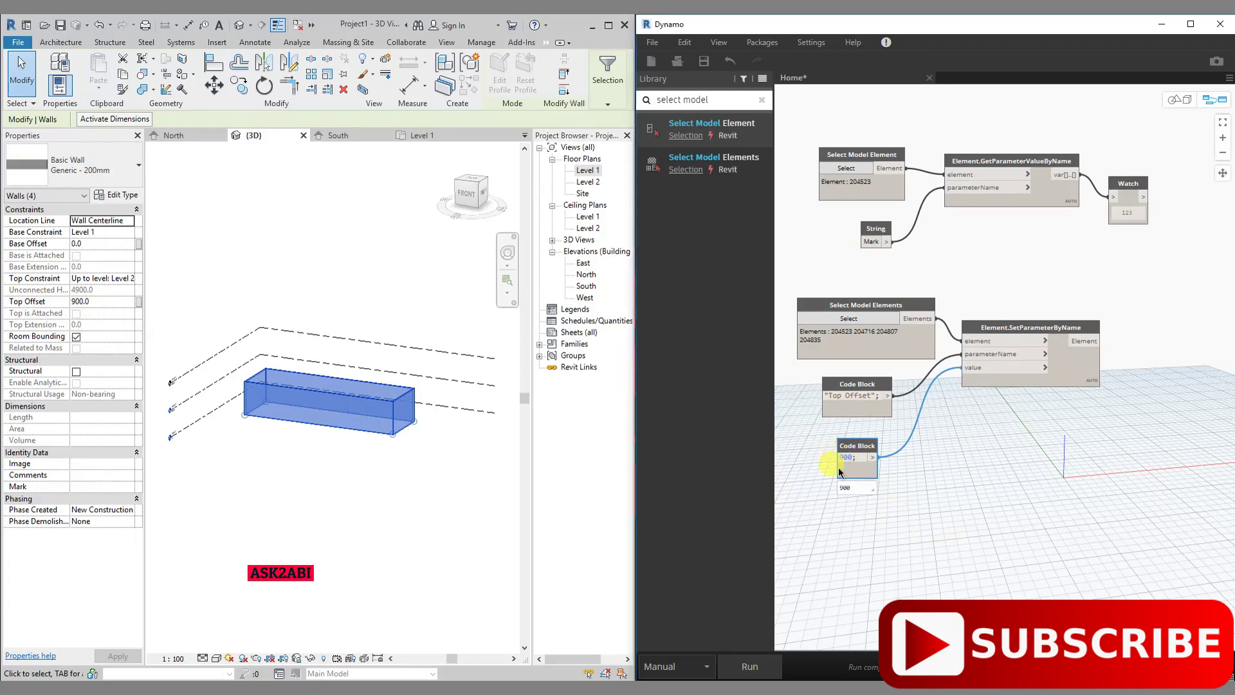
pyautogui.click(759, 666)
pyautogui.click(220, 287)
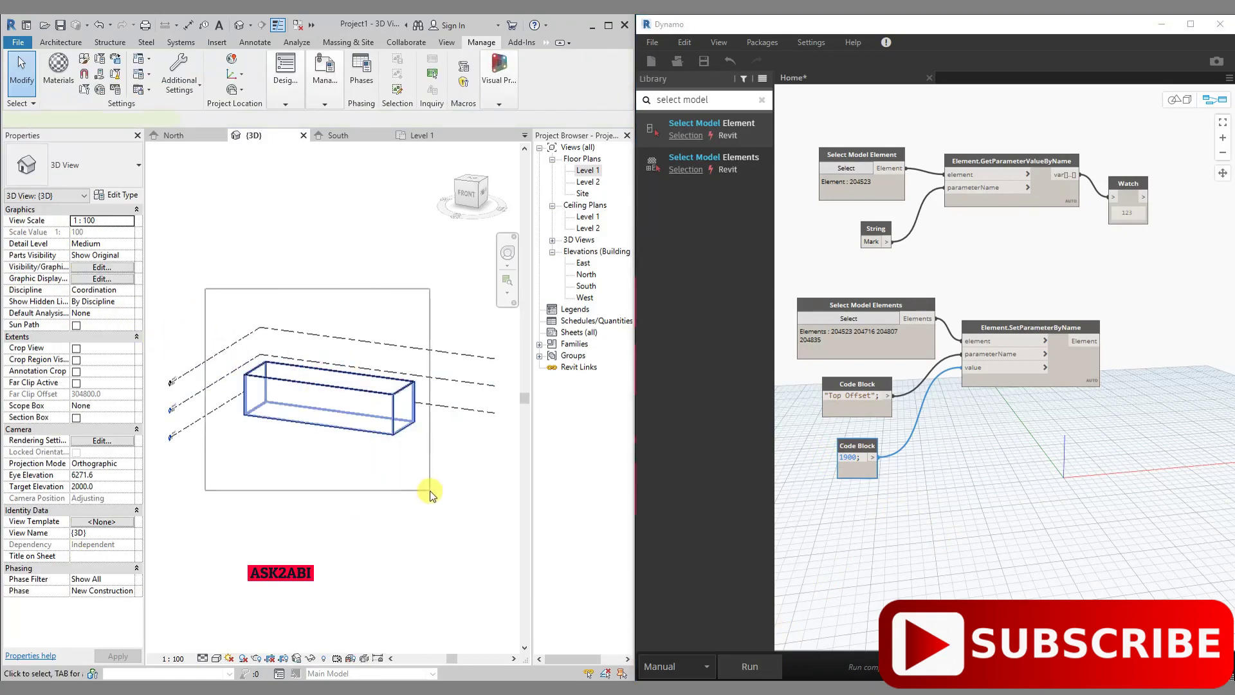
pyautogui.moveTo(199, 297); pyautogui.dragTo(427, 490)
pyautogui.click(412, 502)
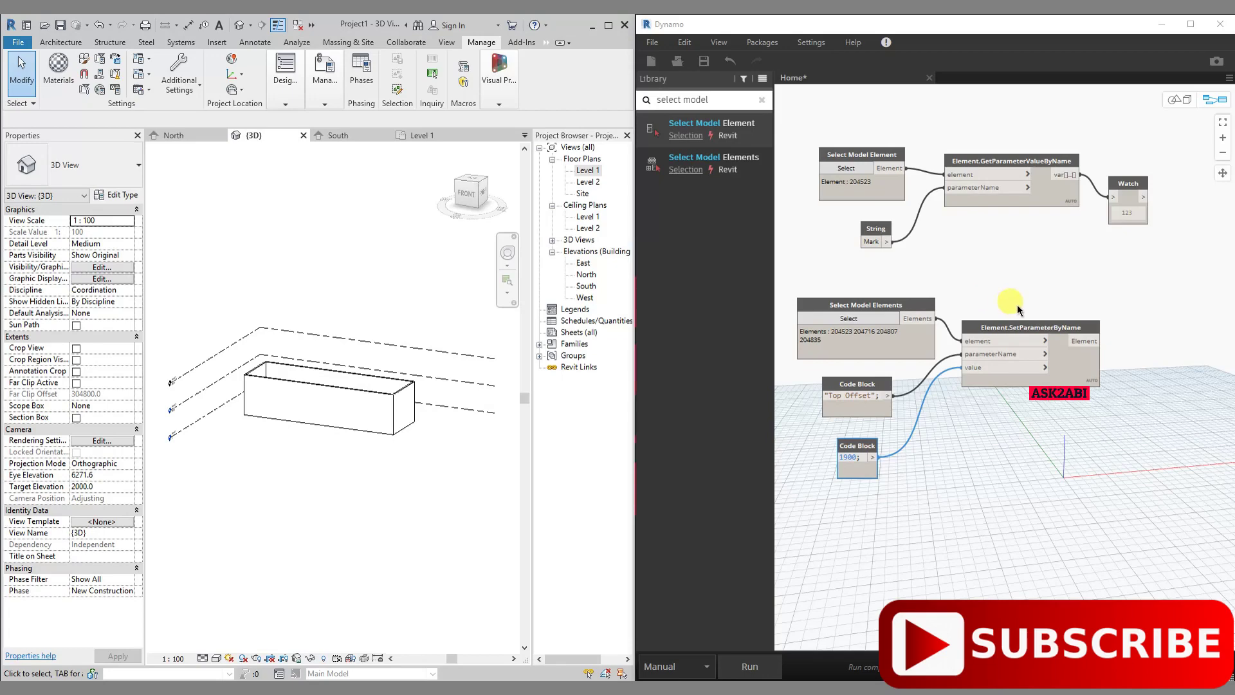
# Search the Library for 'element.element ty' to find the ElementType node
pyautogui.scroll(-1, 1020, 300)
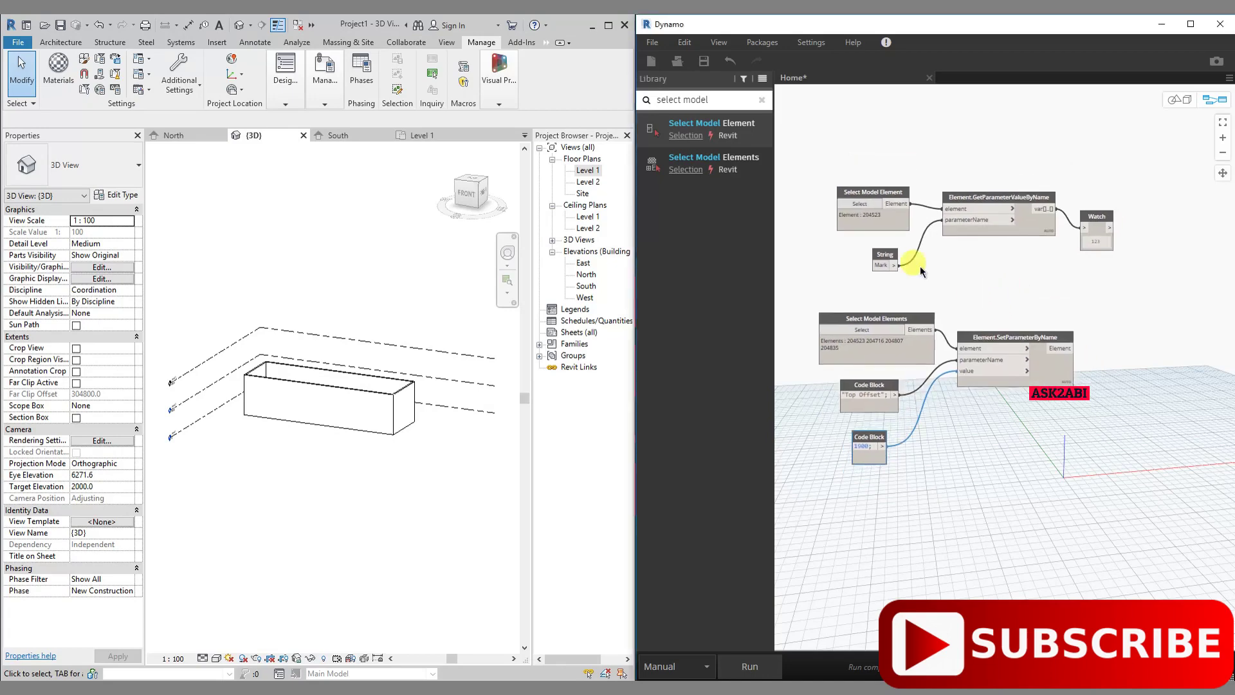
pyautogui.tripleClick(724, 101)
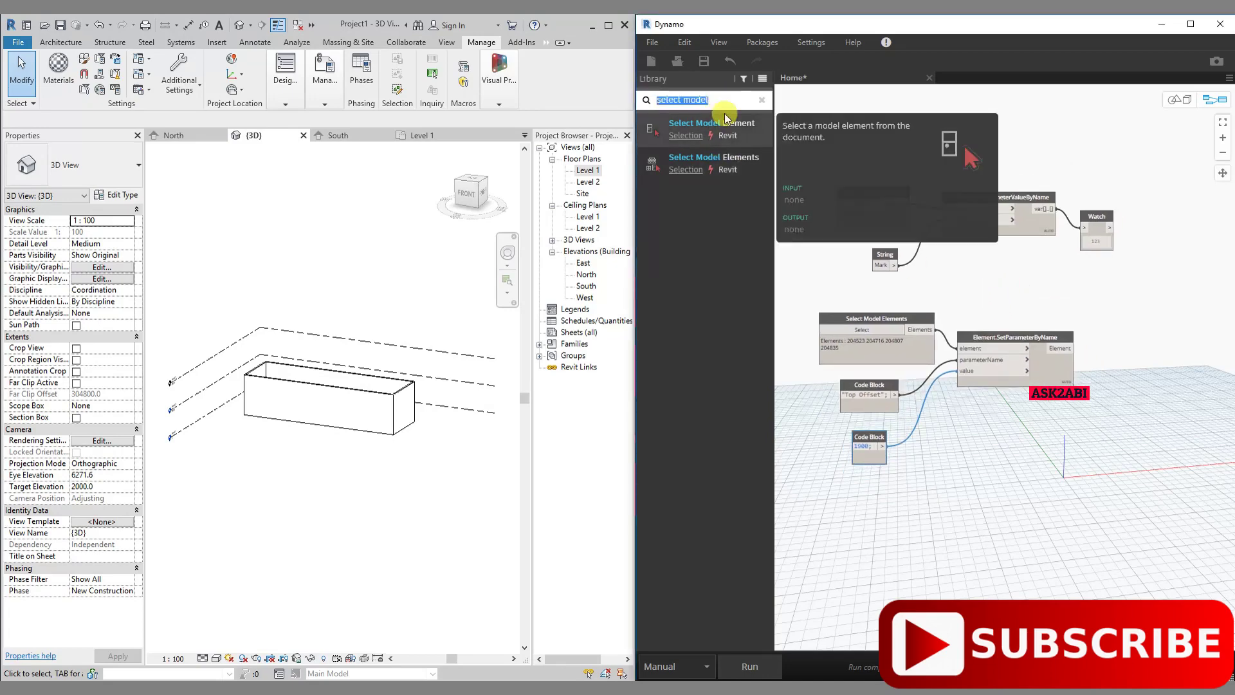
pyautogui.write('ele')
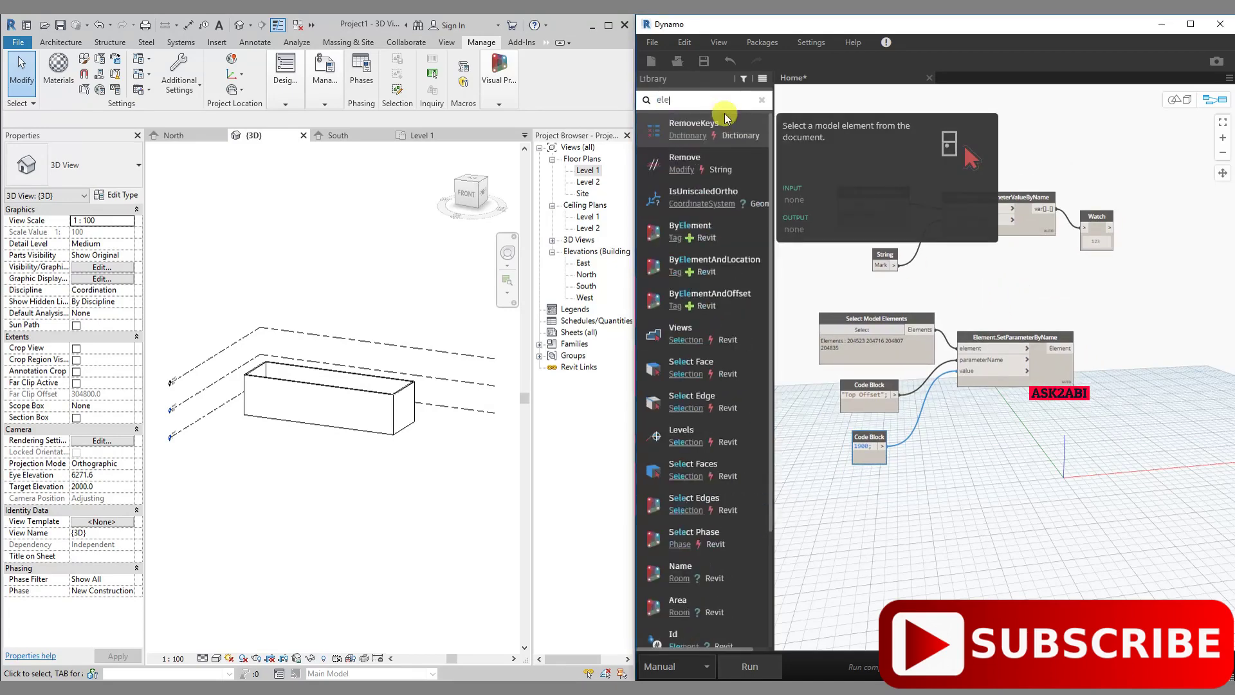
pyautogui.write('ment')
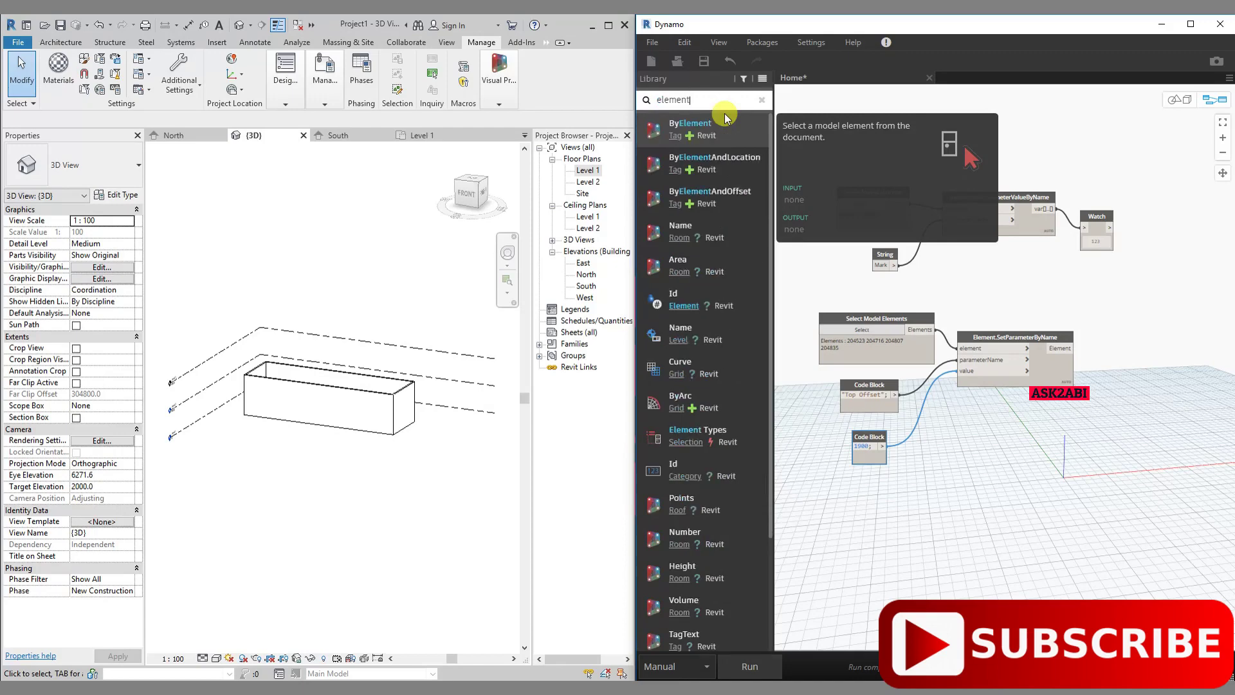
pyautogui.write('.el')
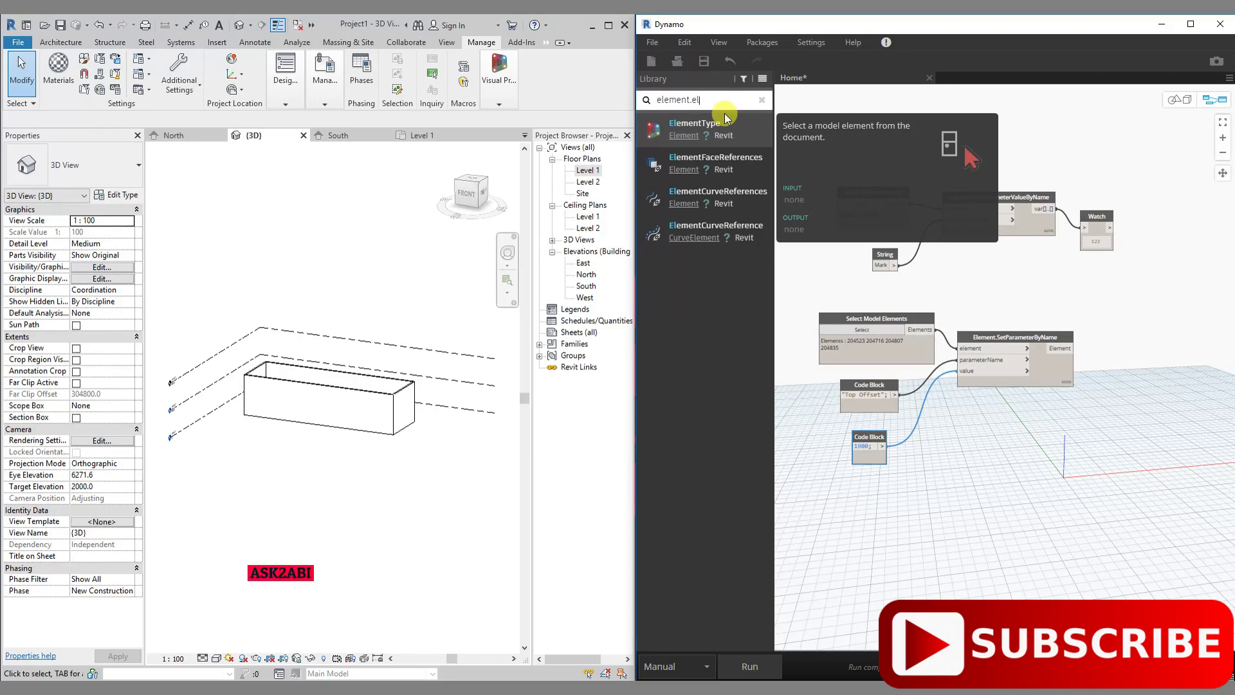
pyautogui.write('m')
pyautogui.press('BackSpace')
pyautogui.press('BackSpace')
pyautogui.write('ment')
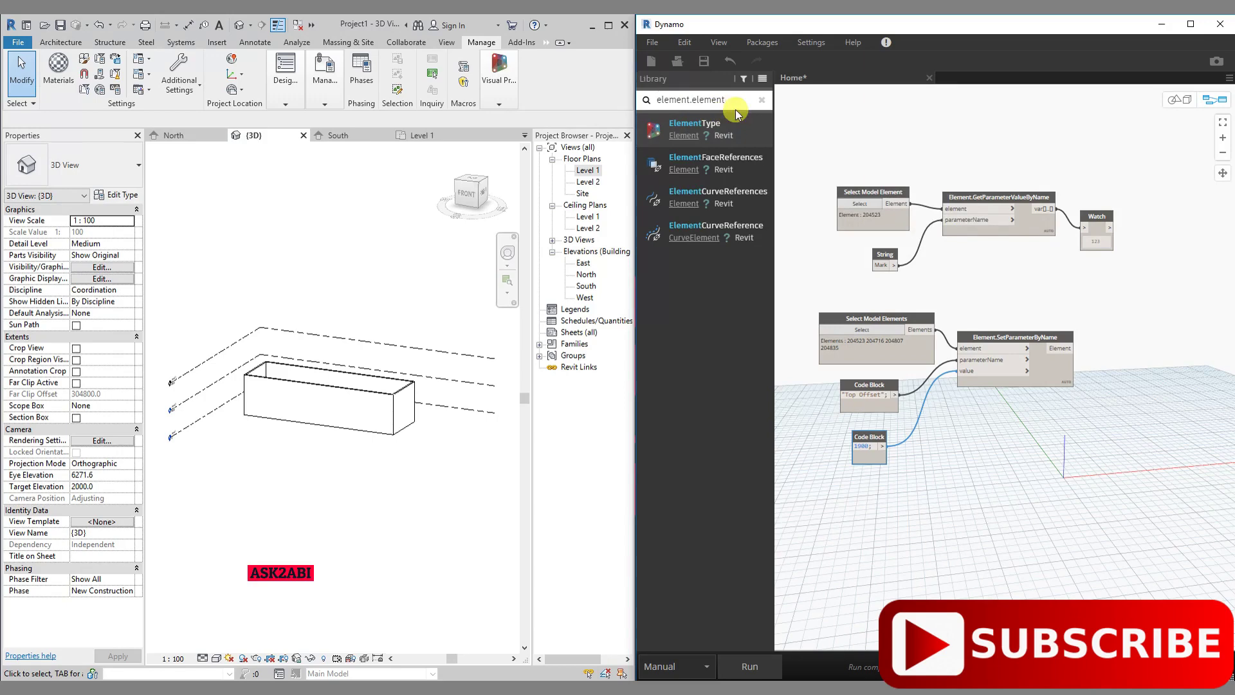
pyautogui.write(' typ')
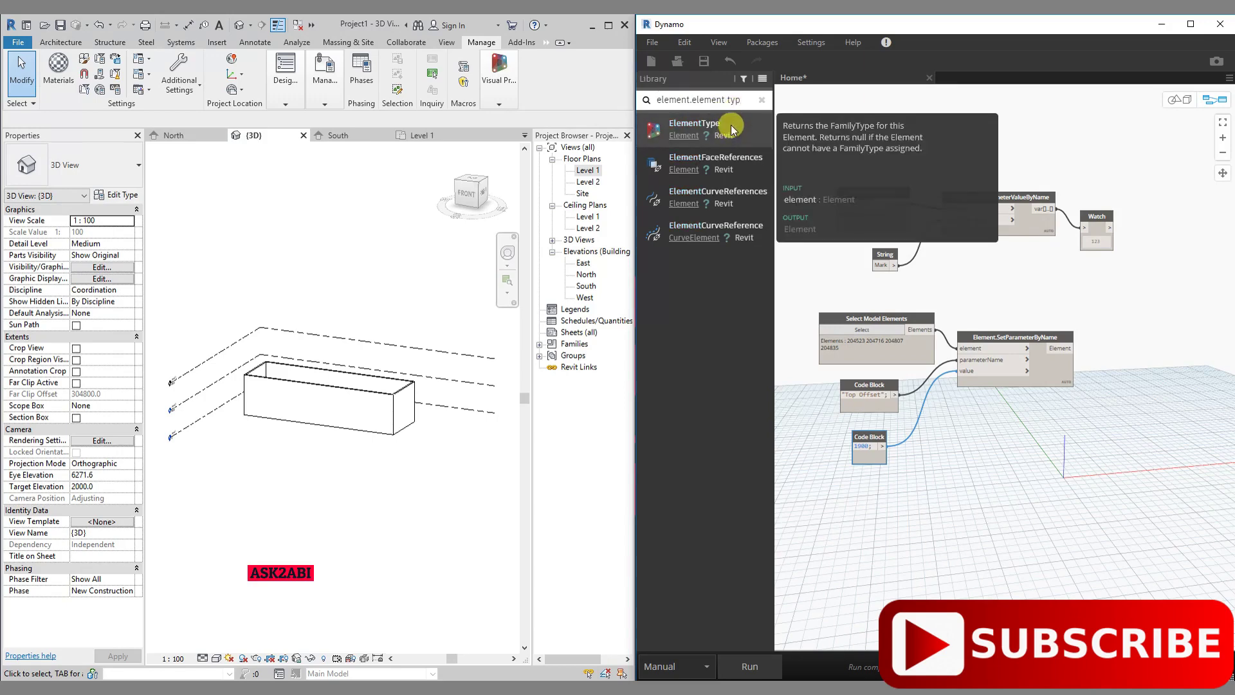
# Place Element.ElementType and feed it the walls output from SetParameterByName
pyautogui.click(736, 129)
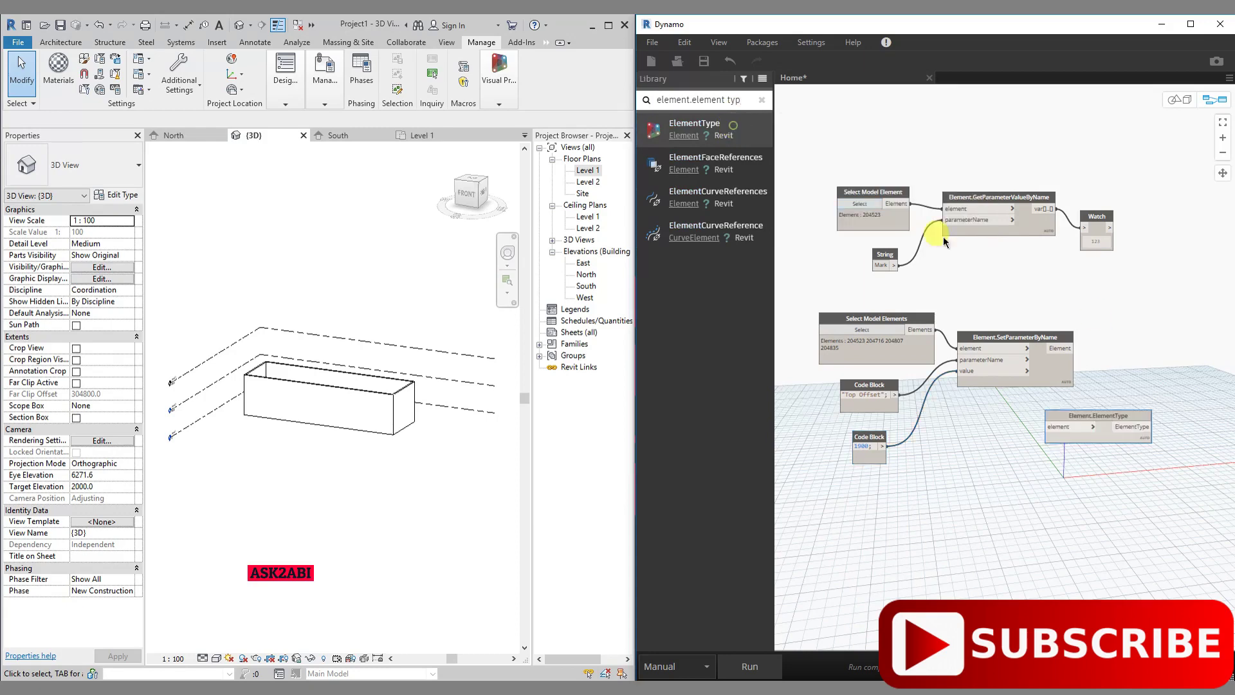
pyautogui.moveTo(1104, 418); pyautogui.dragTo(1153, 340)
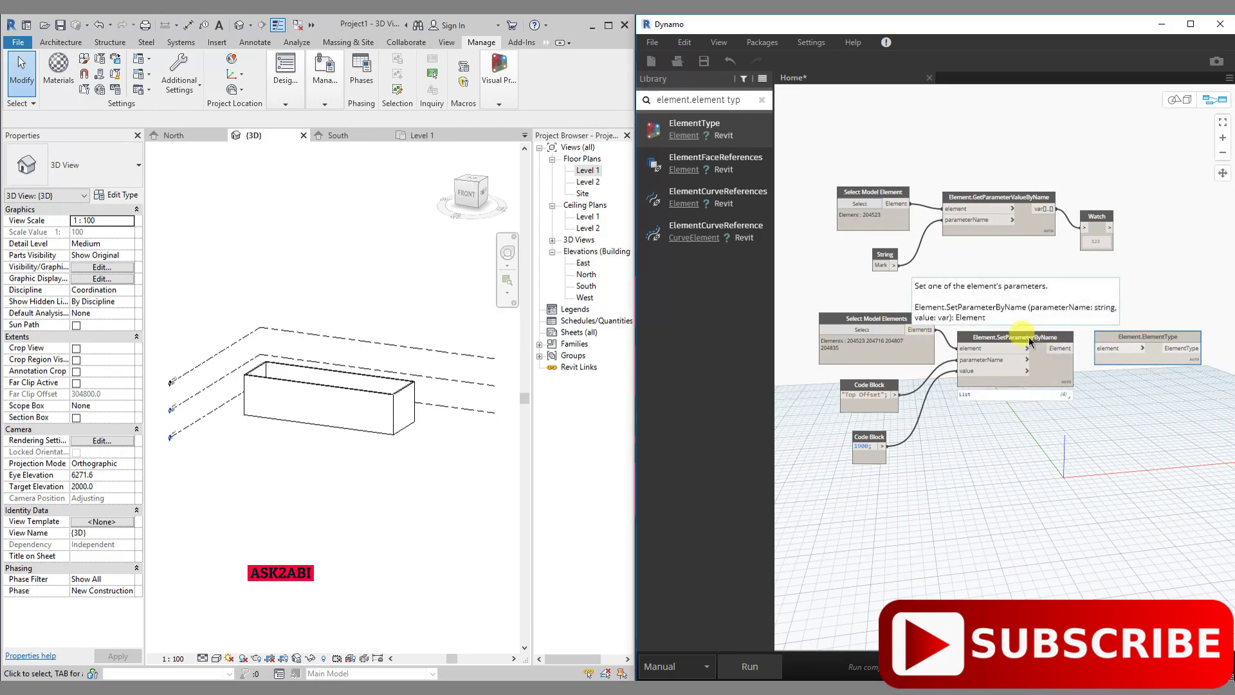
pyautogui.moveTo(1071, 348); pyautogui.dragTo(1110, 352)
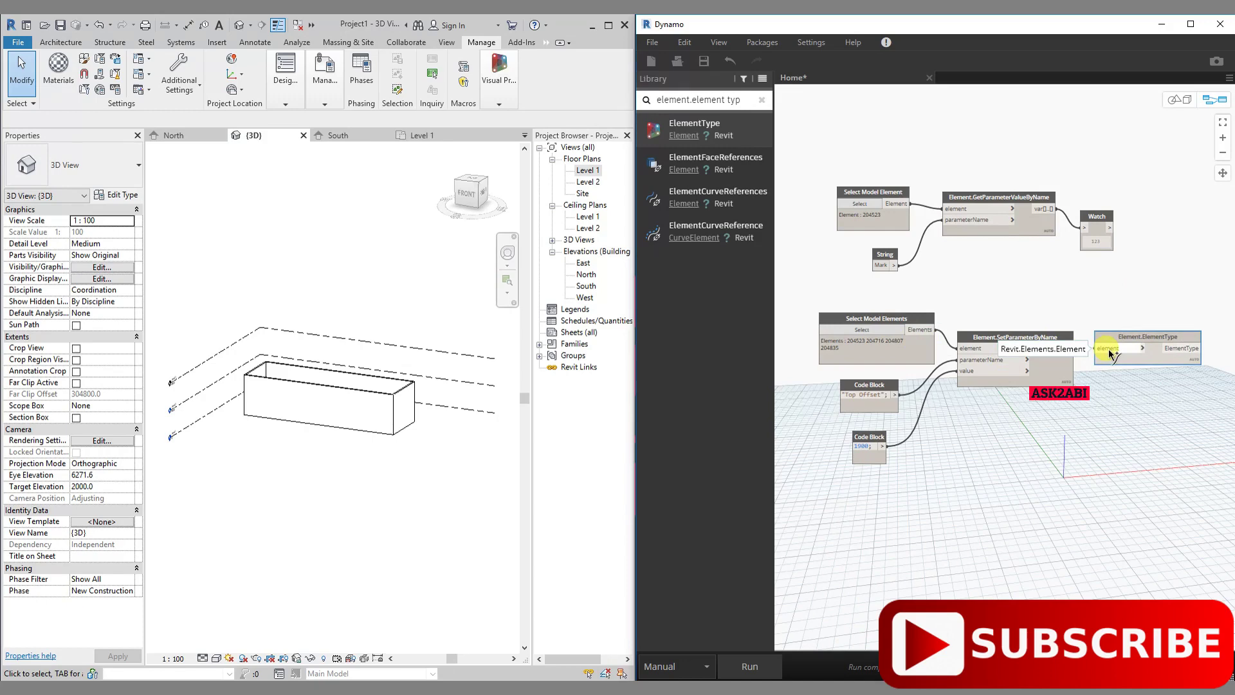
pyautogui.click(1108, 349)
pyautogui.moveTo(1128, 339); pyautogui.dragTo(1123, 339)
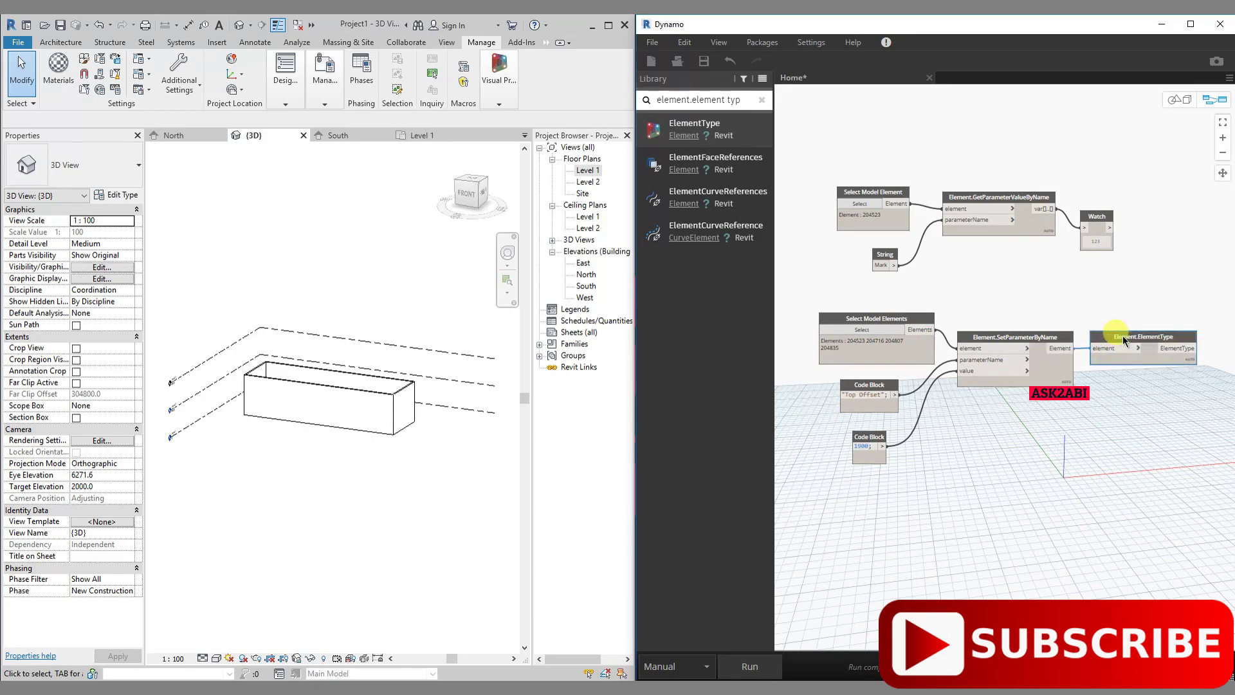
pyautogui.moveTo(1050, 333); pyautogui.dragTo(957, 328, button='middle')
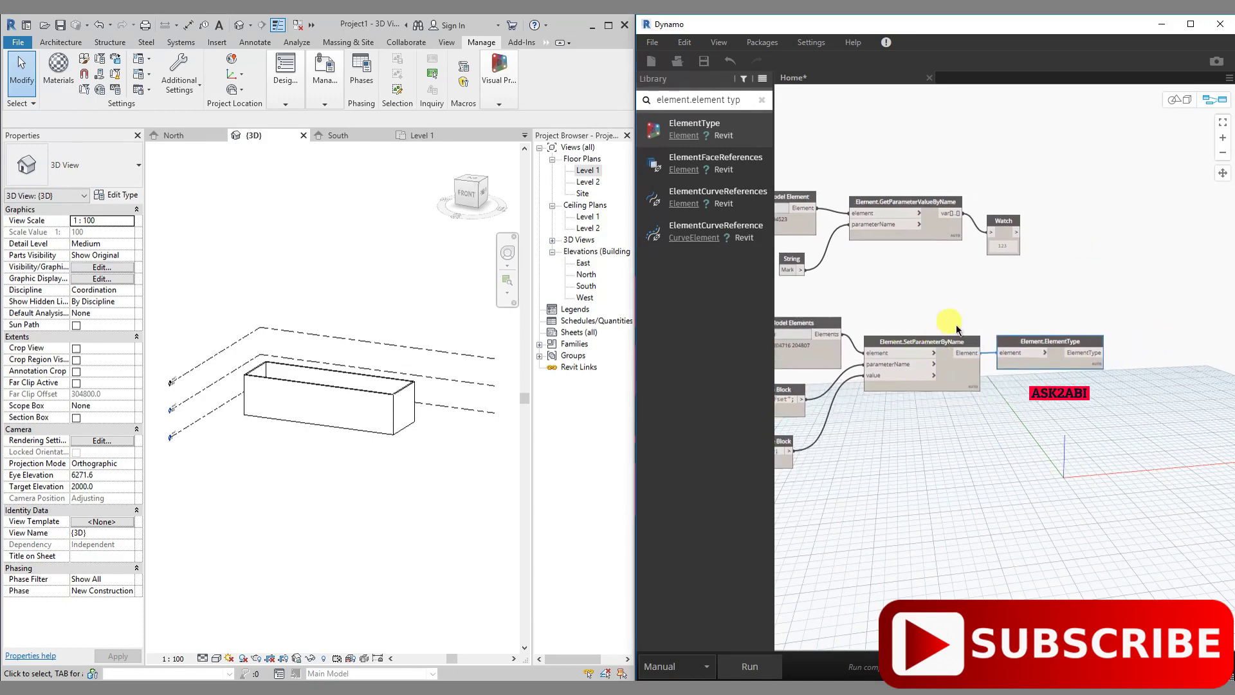
# Paste a second SetParameterByName and connect ElementType's output to its element input
pyautogui.click(937, 343)
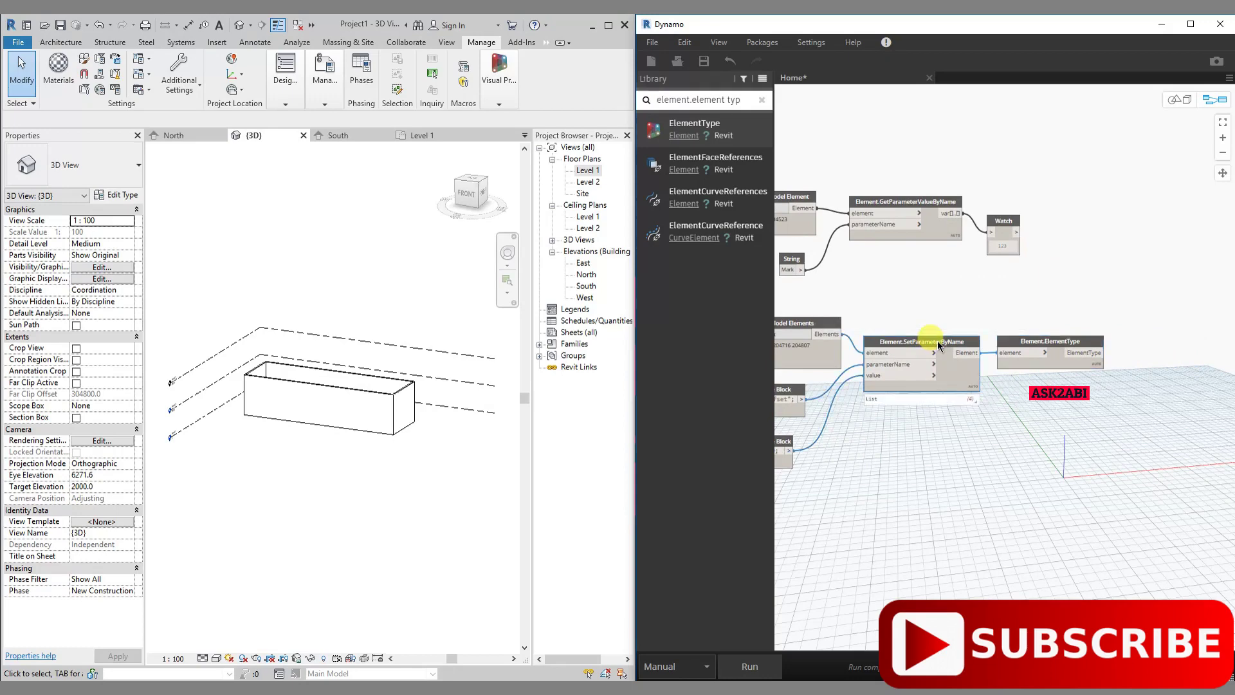
pyautogui.click(1030, 422)
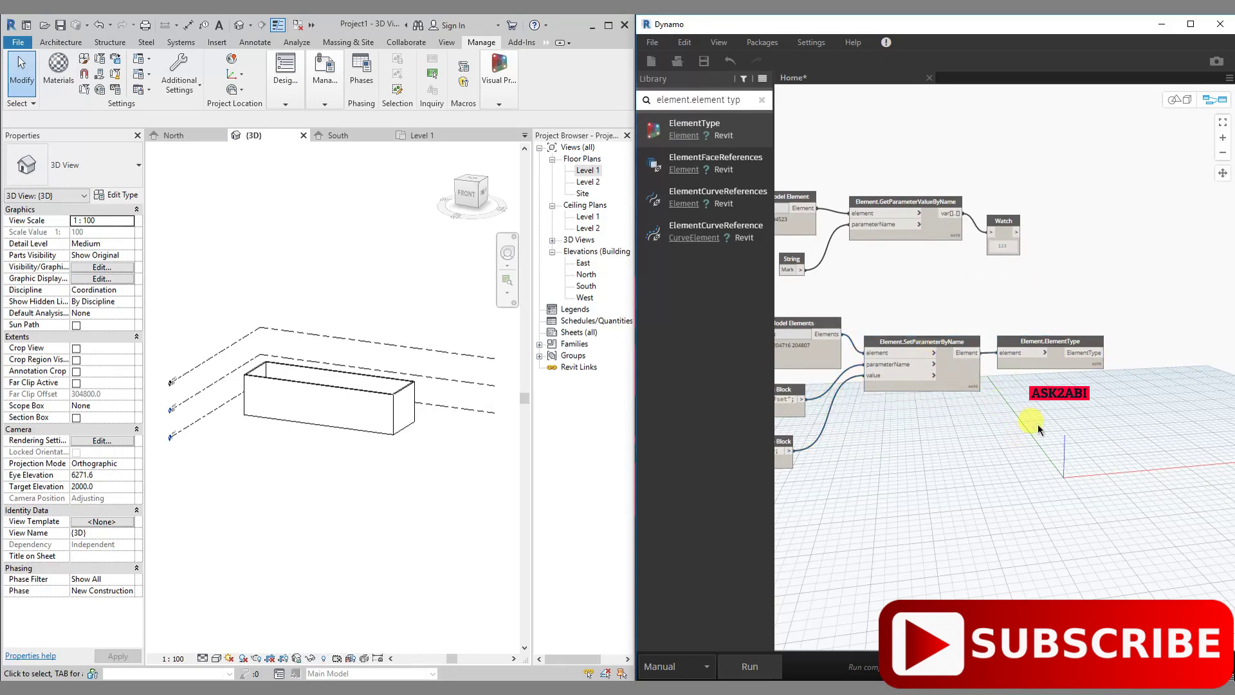
pyautogui.hotkey('ctrl', 'v')
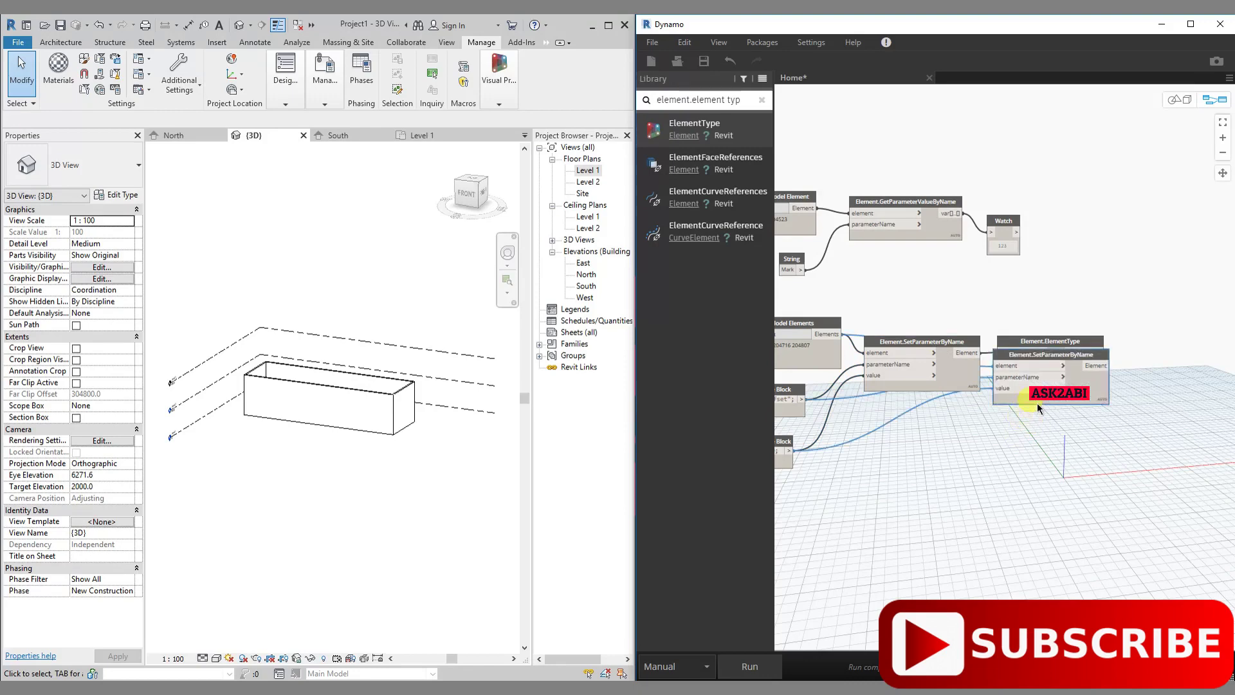
pyautogui.moveTo(1050, 356); pyautogui.dragTo(1088, 403)
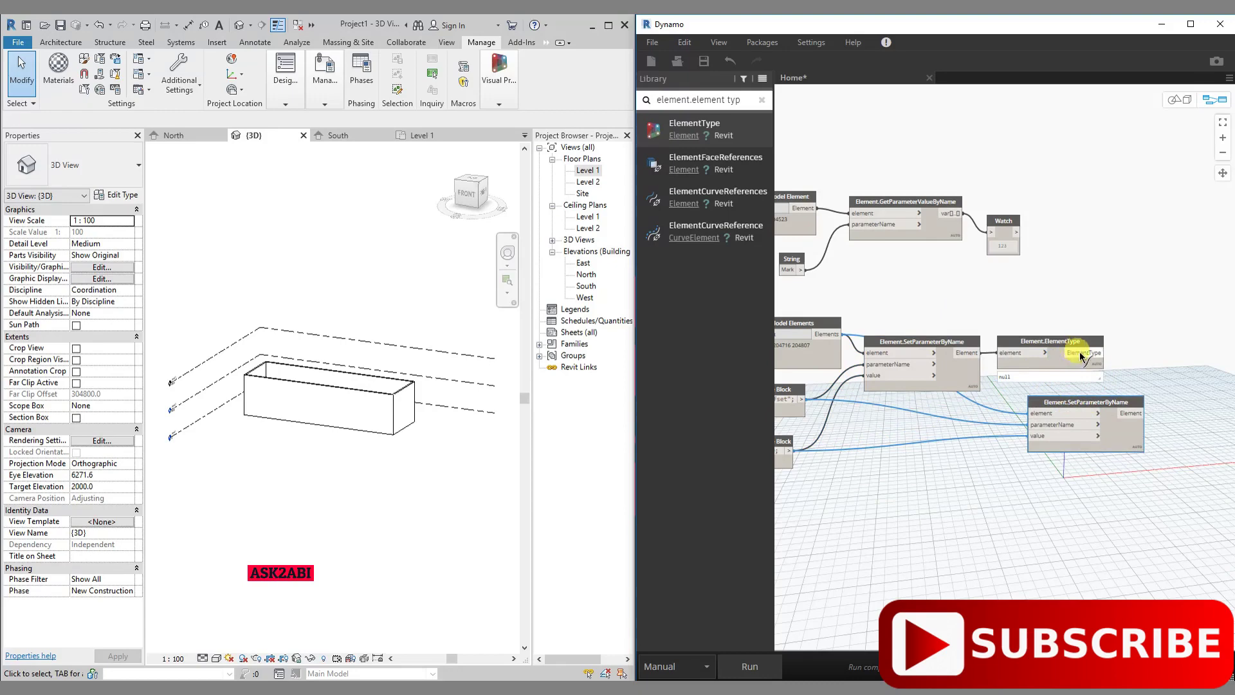
pyautogui.moveTo(1082, 353)
pyautogui.mouseDown()
pyautogui.moveTo(1032, 413)
pyautogui.moveTo(1166, 367)
pyautogui.mouseUp()
pyautogui.moveTo(1097, 397); pyautogui.dragTo(1024, 423)
pyautogui.click(1096, 407)
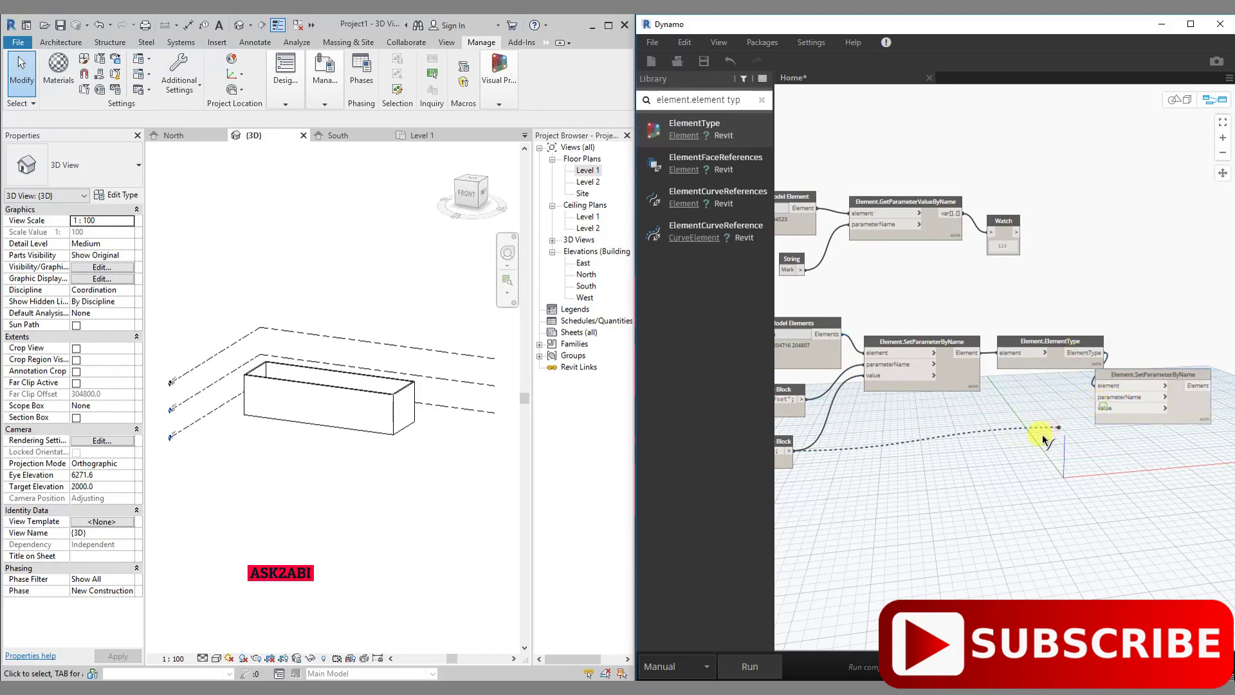
pyautogui.click(1042, 434)
pyautogui.moveTo(1132, 374); pyautogui.dragTo(1170, 337)
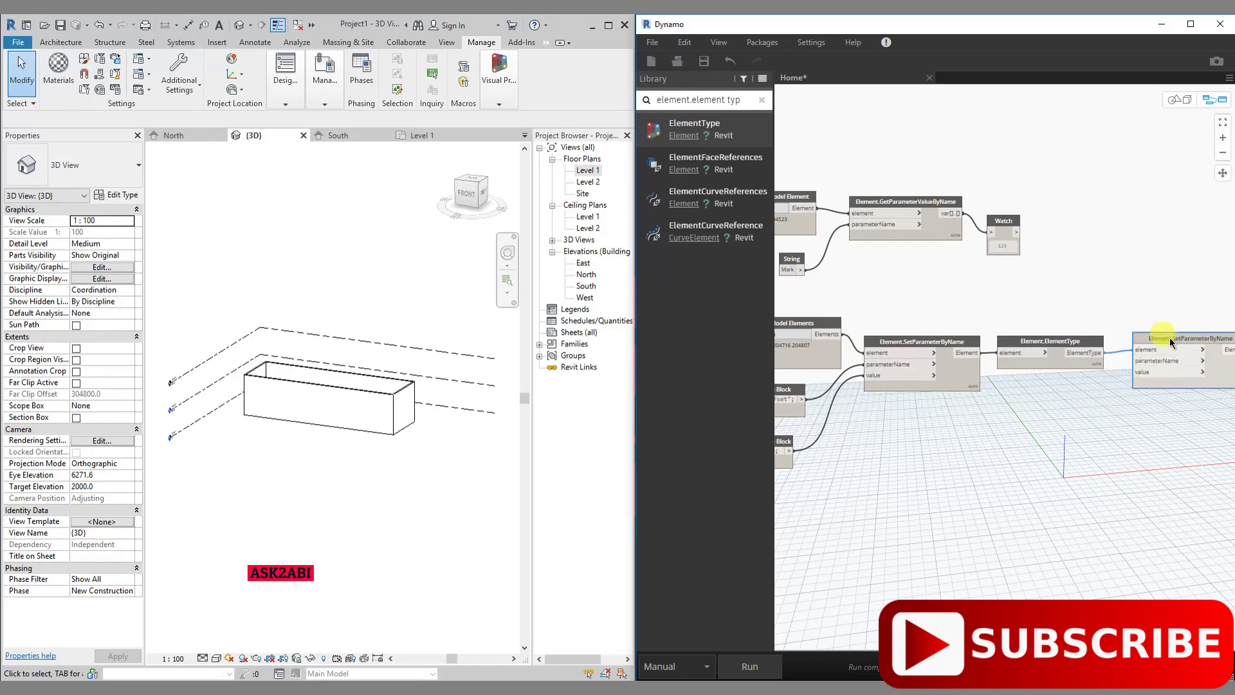
pyautogui.moveTo(1097, 405); pyautogui.dragTo(1037, 411, button='middle')
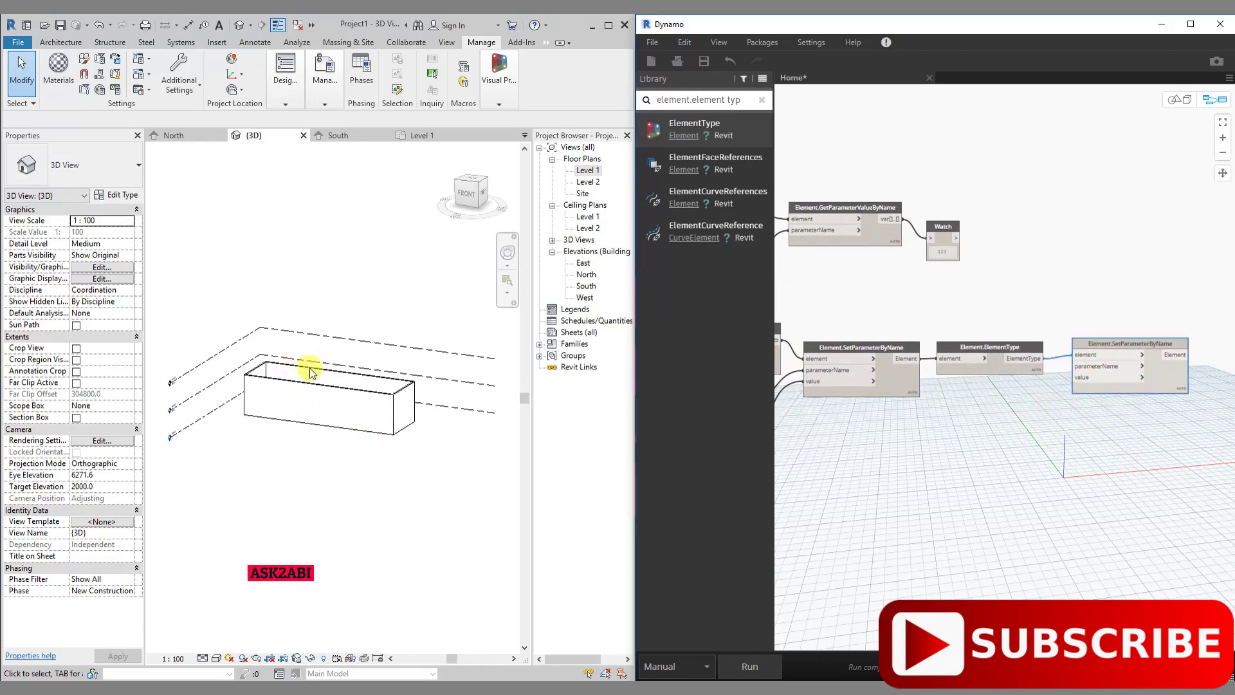
pyautogui.click(322, 389)
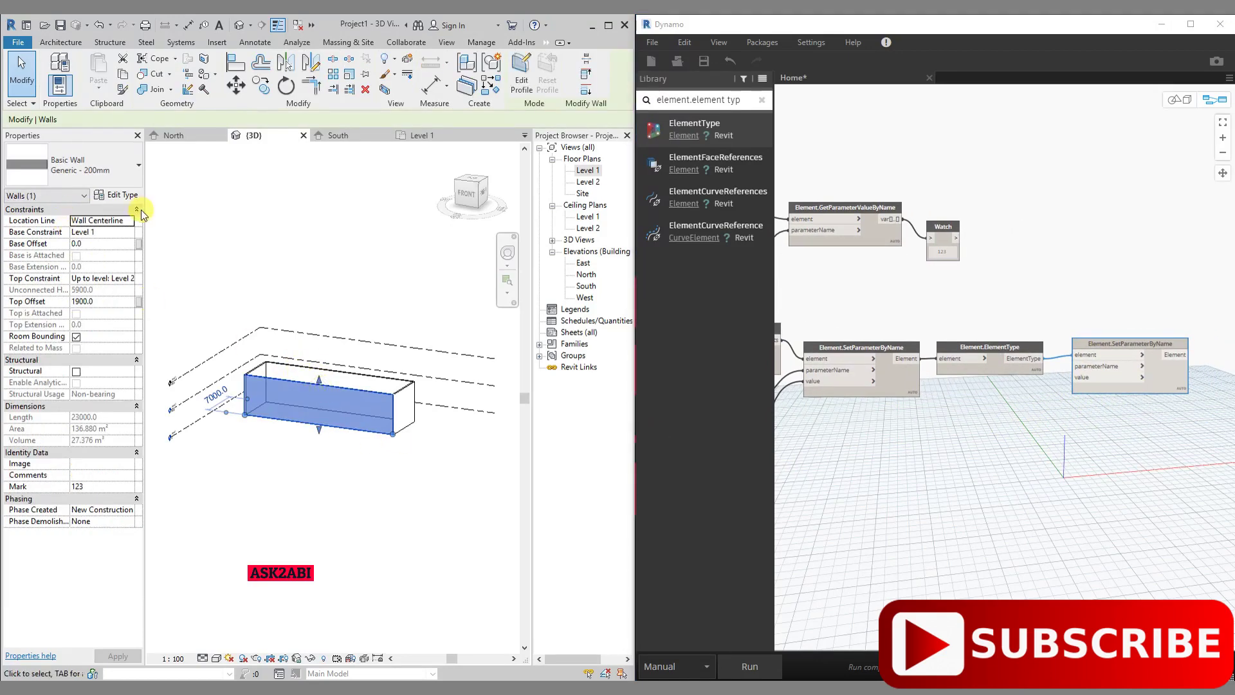
pyautogui.click(123, 195)
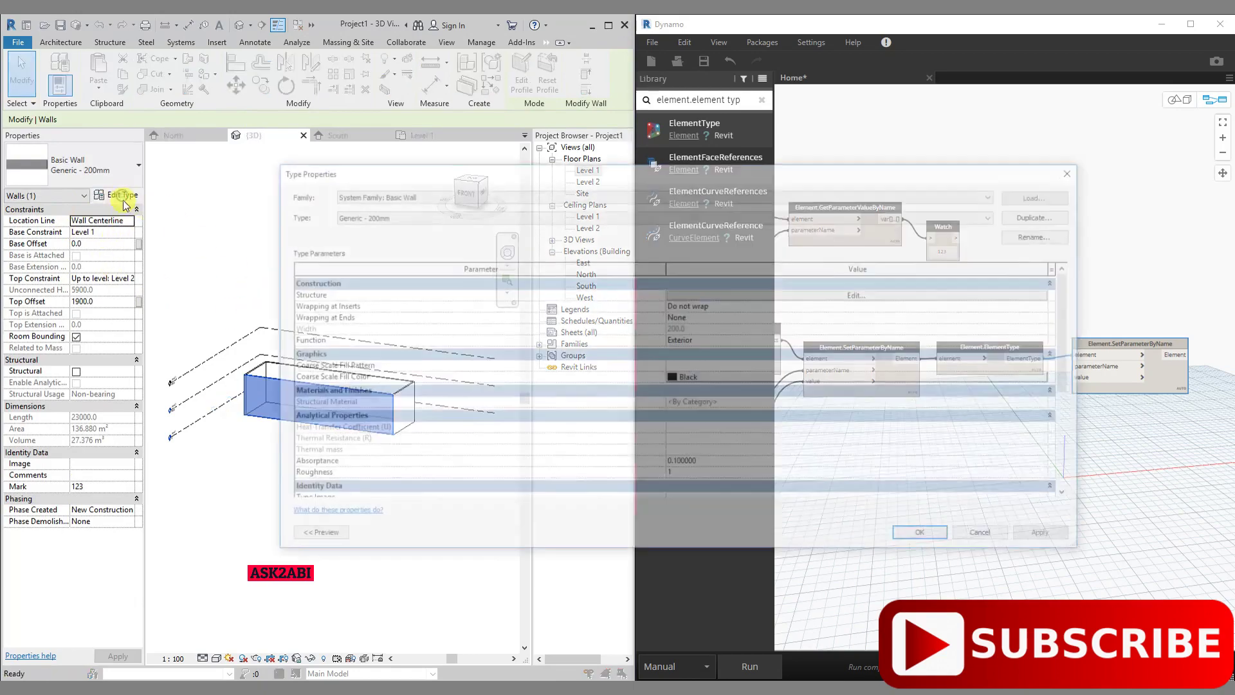
pyautogui.moveTo(496, 176); pyautogui.dragTo(348, 142)
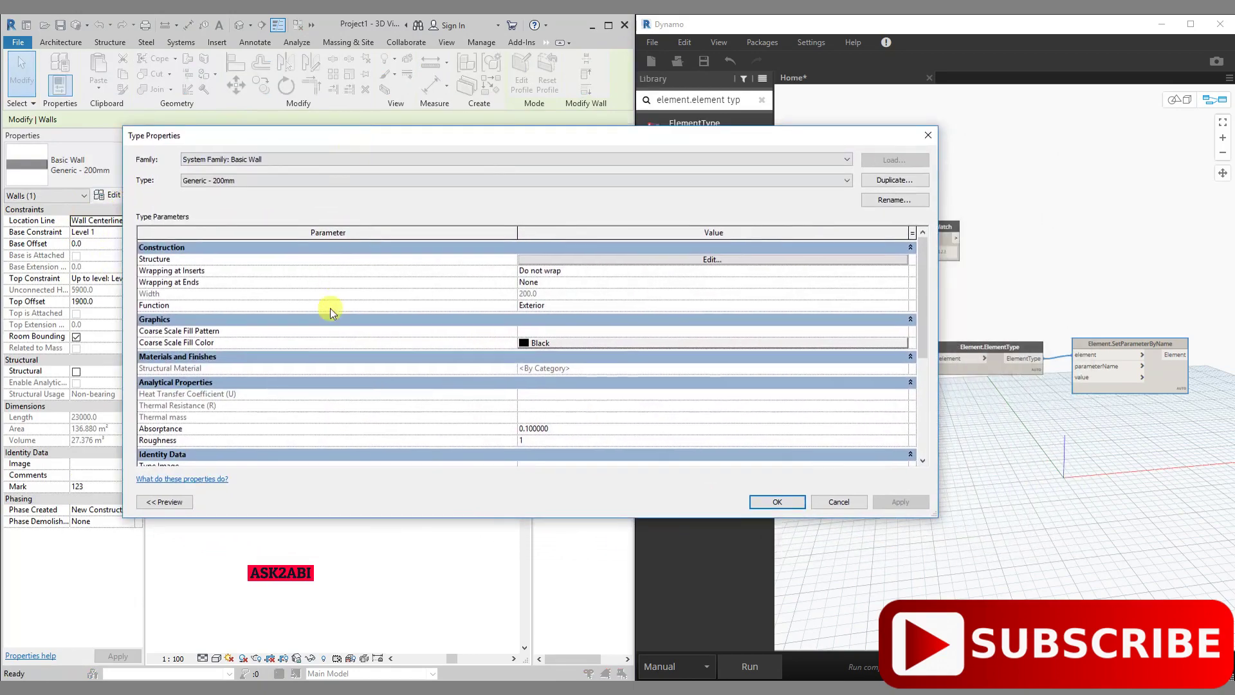
pyautogui.scroll(-4, 330, 307)
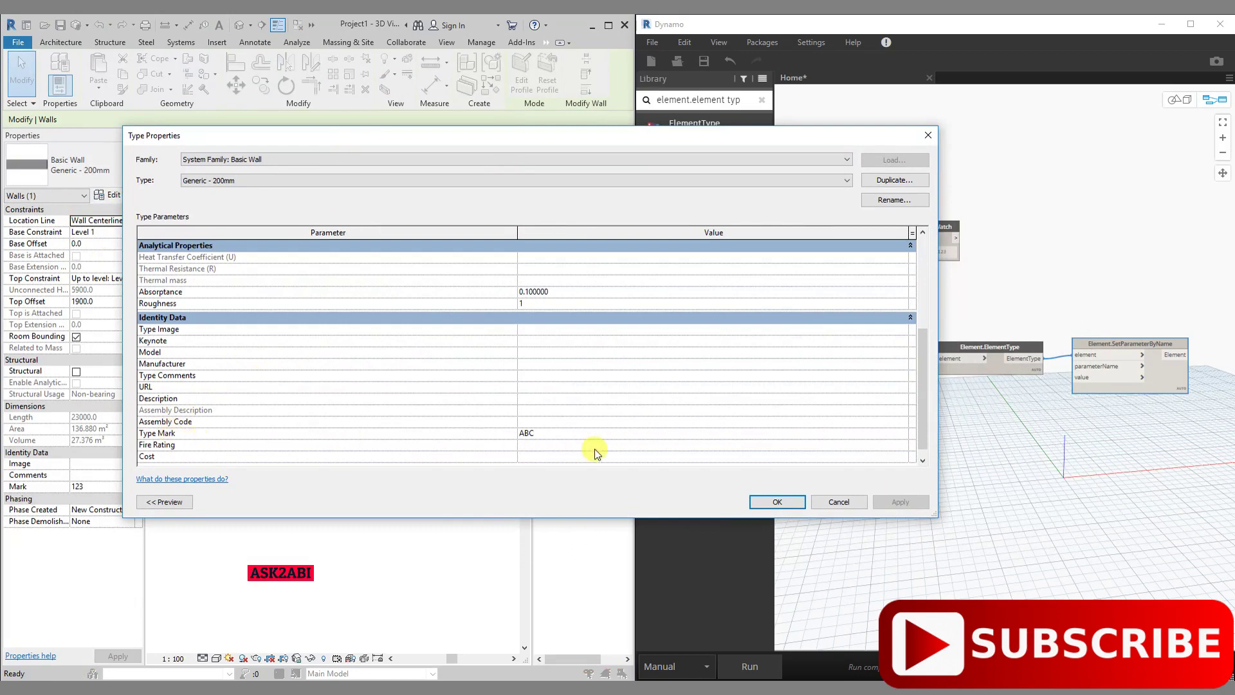
pyautogui.click(558, 433)
pyautogui.click(546, 434)
pyautogui.doubleClick(513, 432)
pyautogui.click(832, 503)
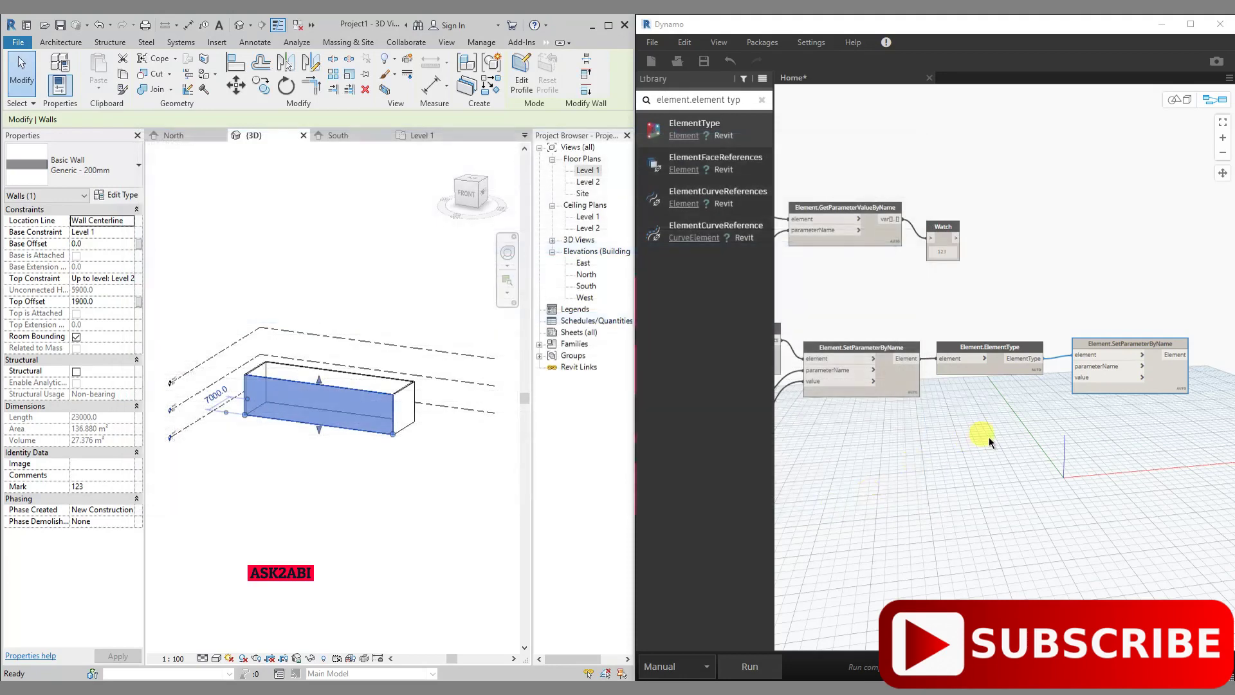
# Create a "Type Mark" code block wired to the second setter's parameterName input
pyautogui.doubleClick(955, 439)
pyautogui.write('"Type Ma')
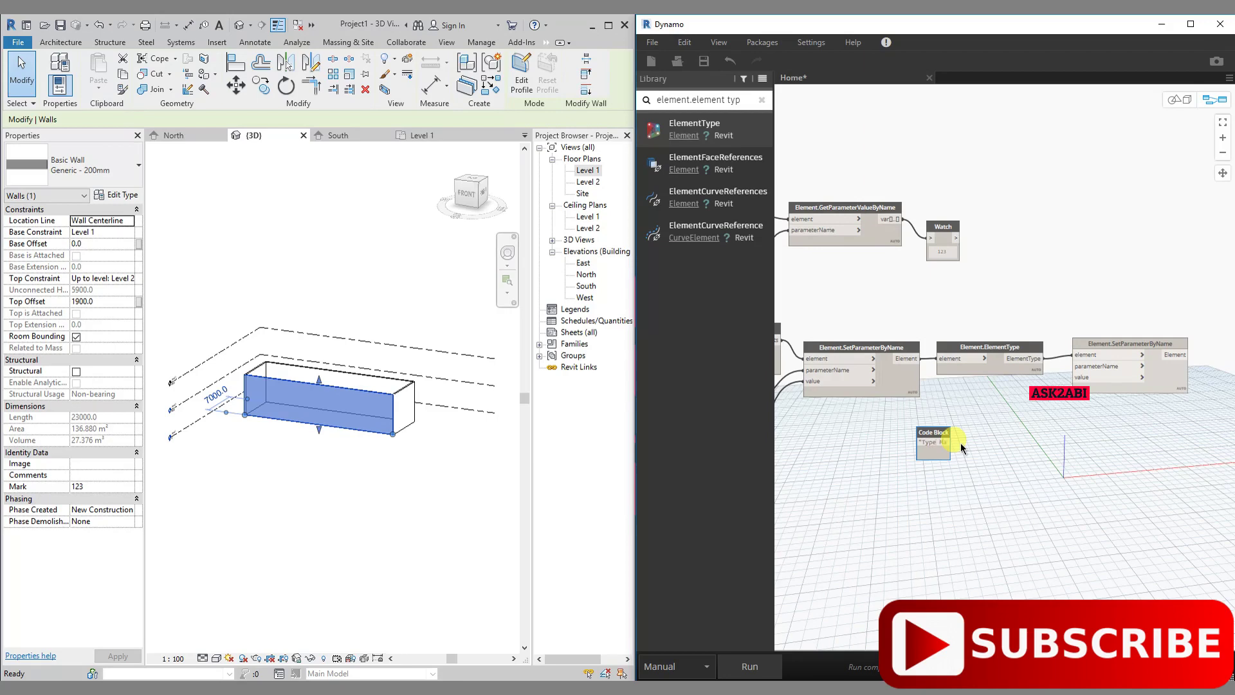
pyautogui.write('rk')
pyautogui.click(995, 448)
pyautogui.click(967, 443)
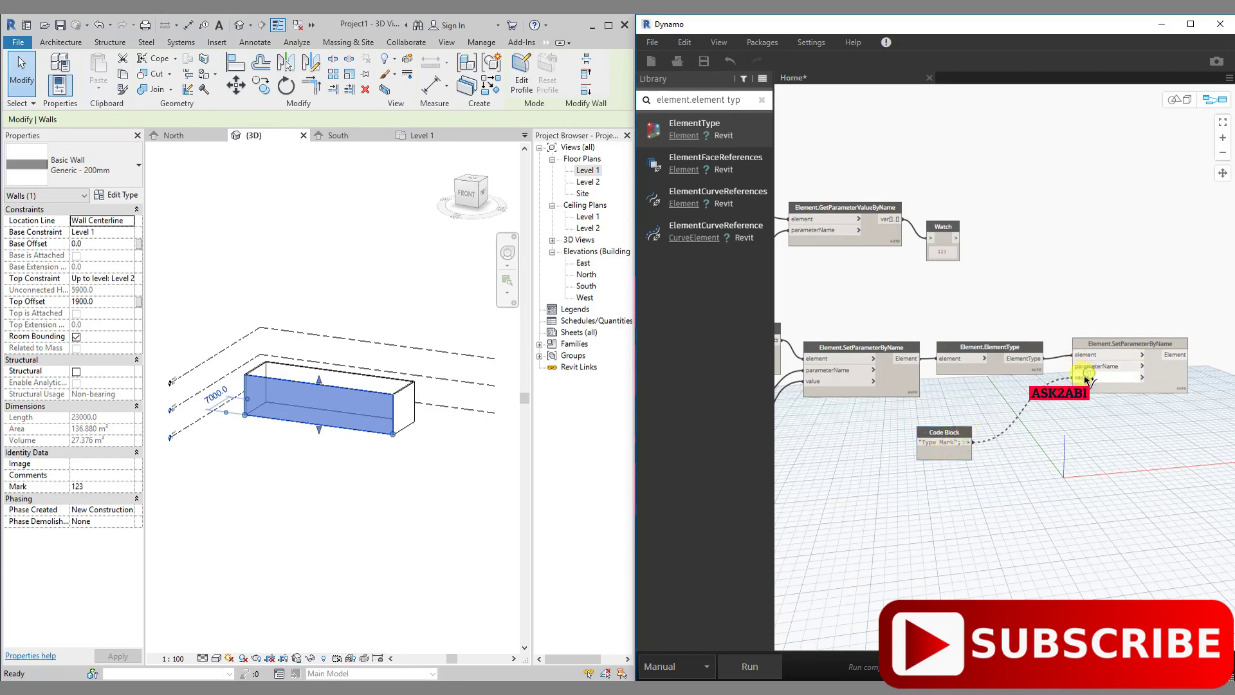
pyautogui.click(1085, 368)
# Create a 345 code block wired to the second setter's value input
pyautogui.doubleClick(1033, 445)
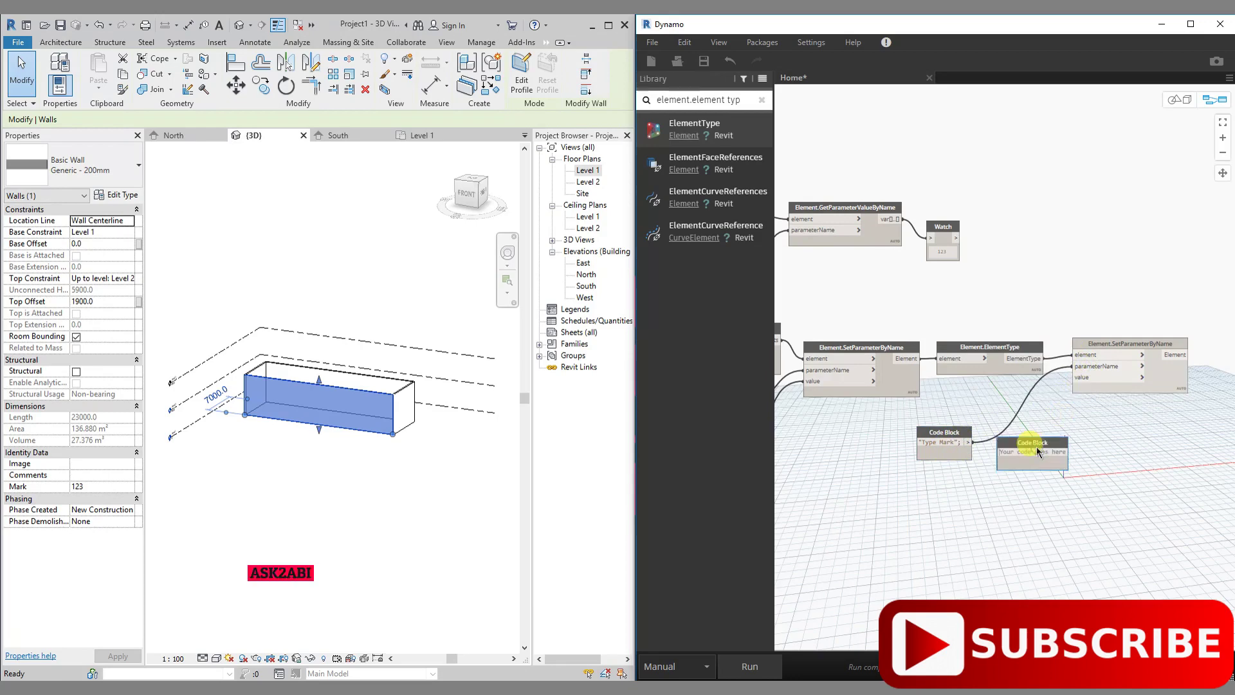
pyautogui.write('345')
pyautogui.moveTo(1019, 442); pyautogui.dragTo(1011, 461)
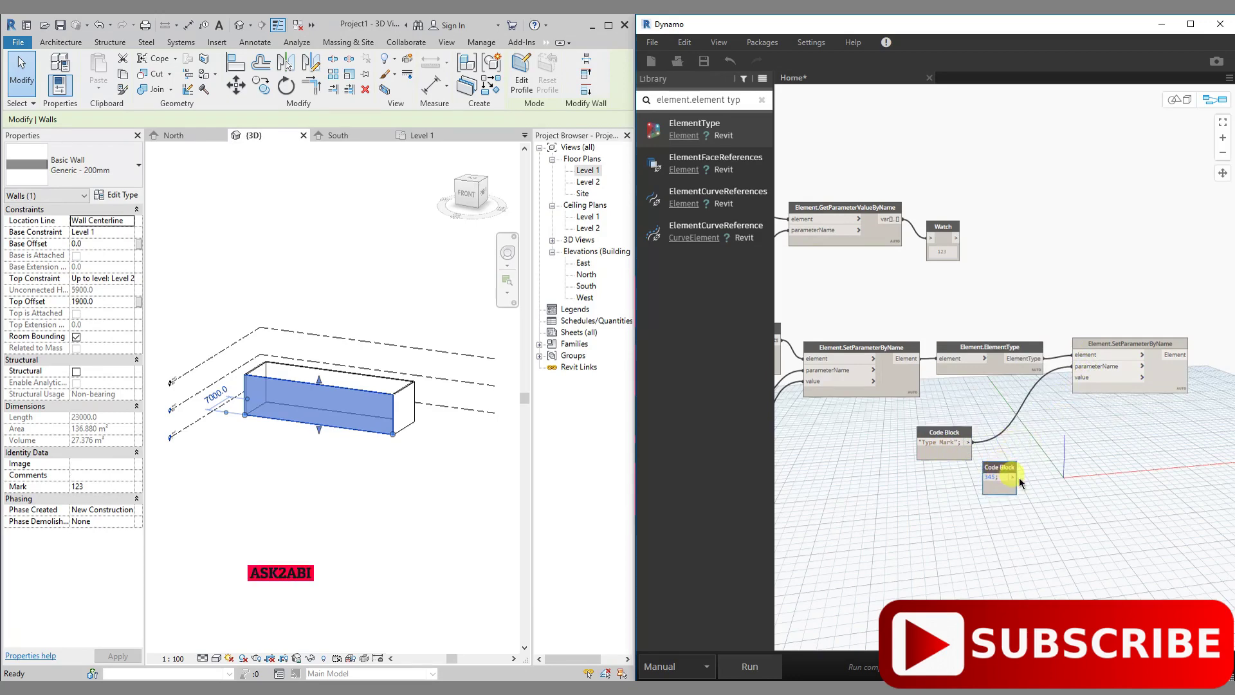
pyautogui.click(1013, 477)
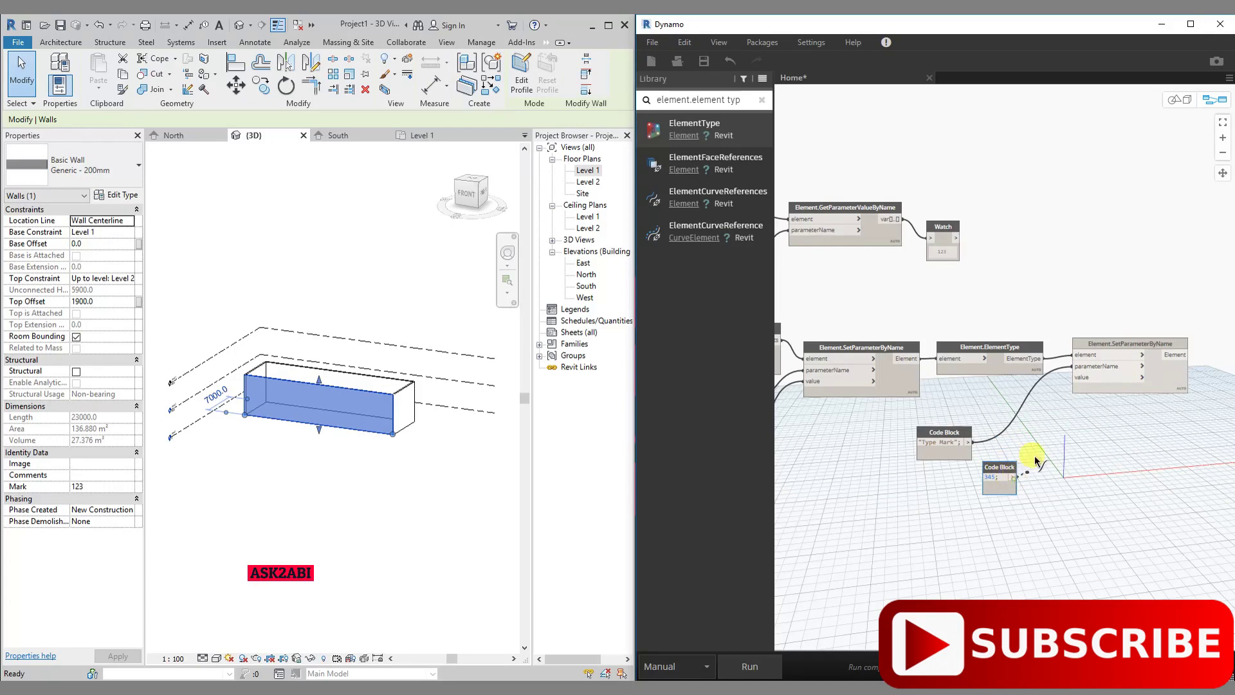
pyautogui.click(1082, 377)
pyautogui.moveTo(939, 432); pyautogui.dragTo(964, 400)
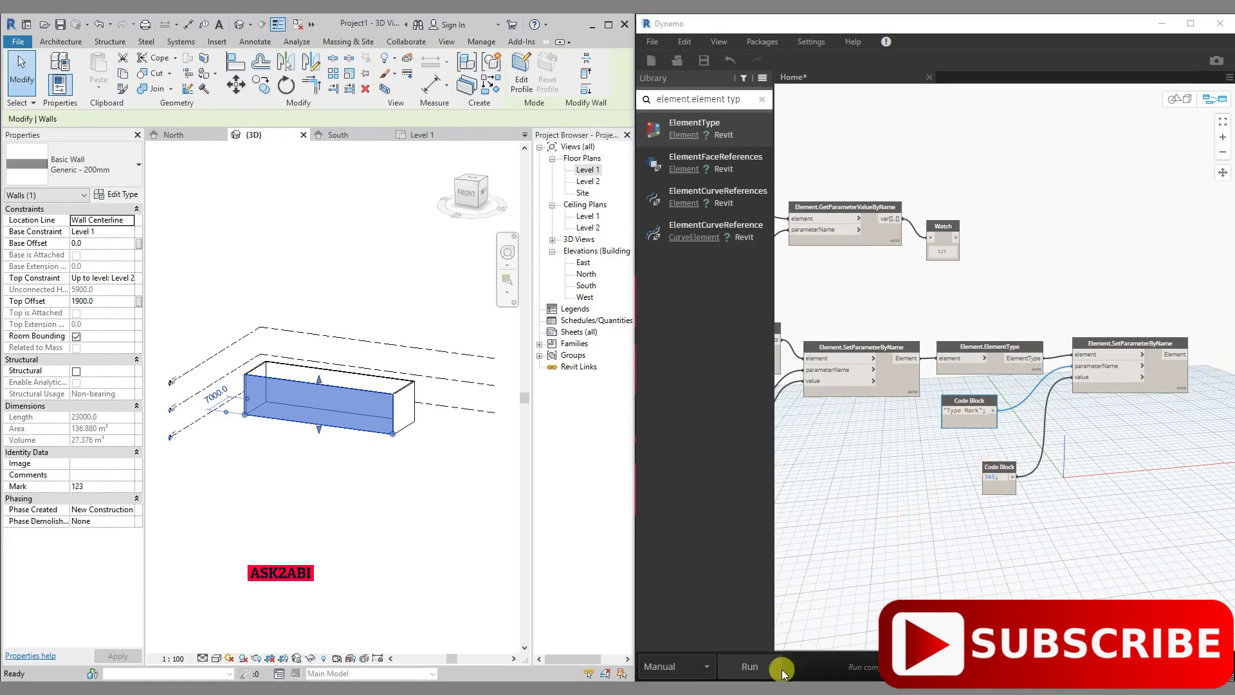
# Run the graph and check the wall's Type Properties, where Type Mark still reads ABC
pyautogui.click(757, 668)
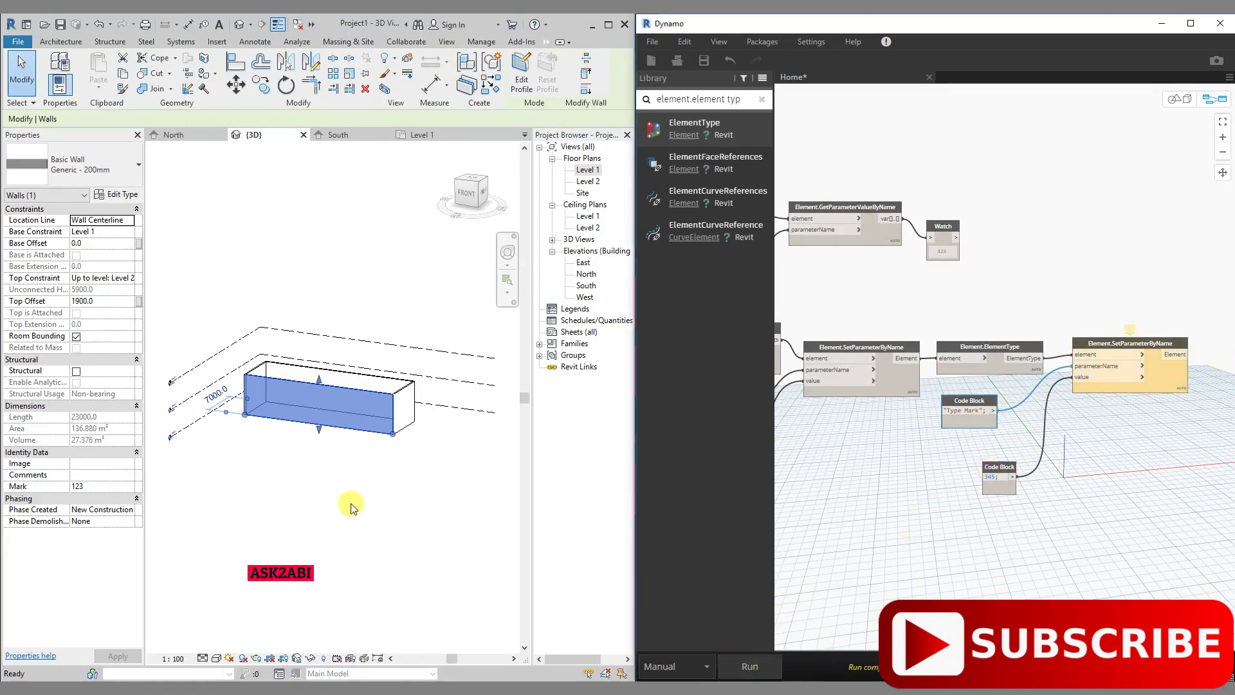
pyautogui.click(328, 487)
pyautogui.click(325, 390)
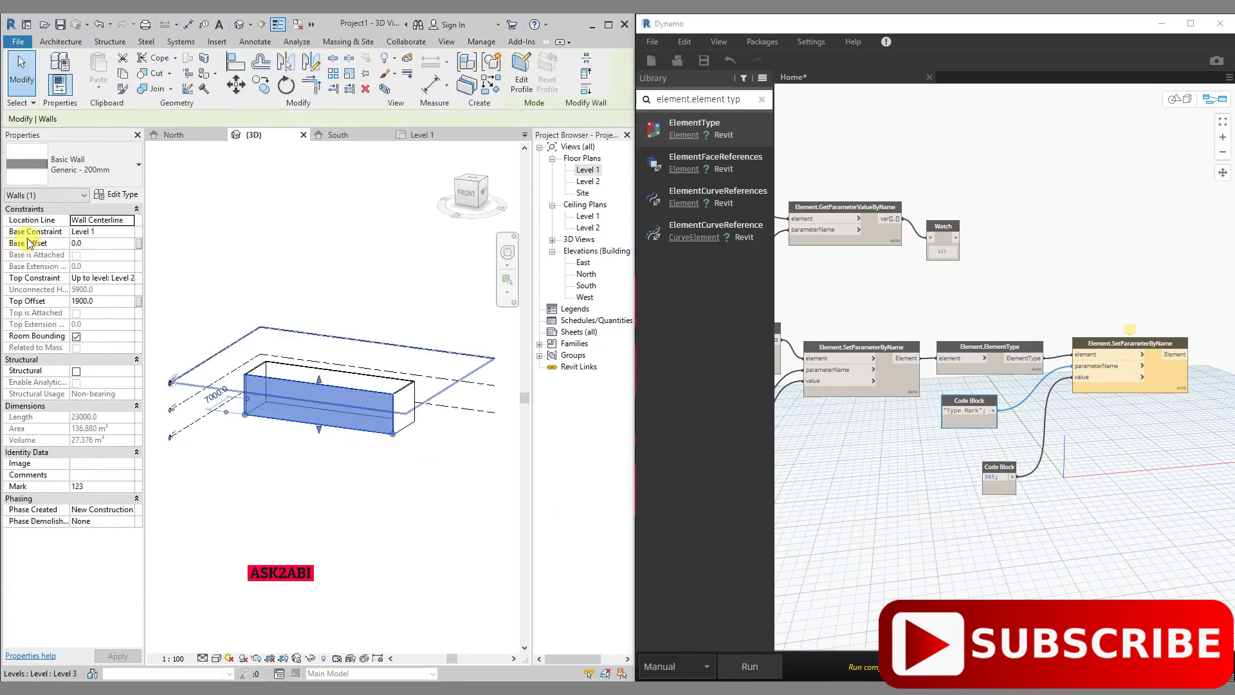
pyautogui.click(112, 194)
pyautogui.scroll(-4, 638, 442)
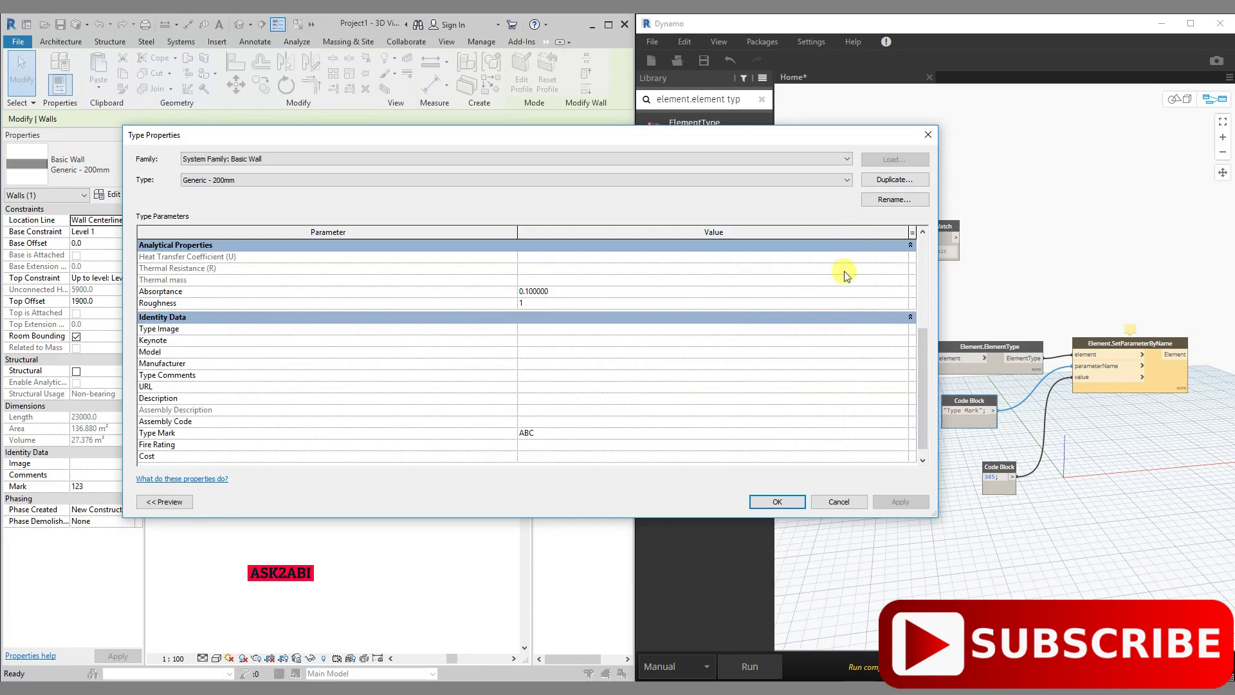
pyautogui.click(925, 137)
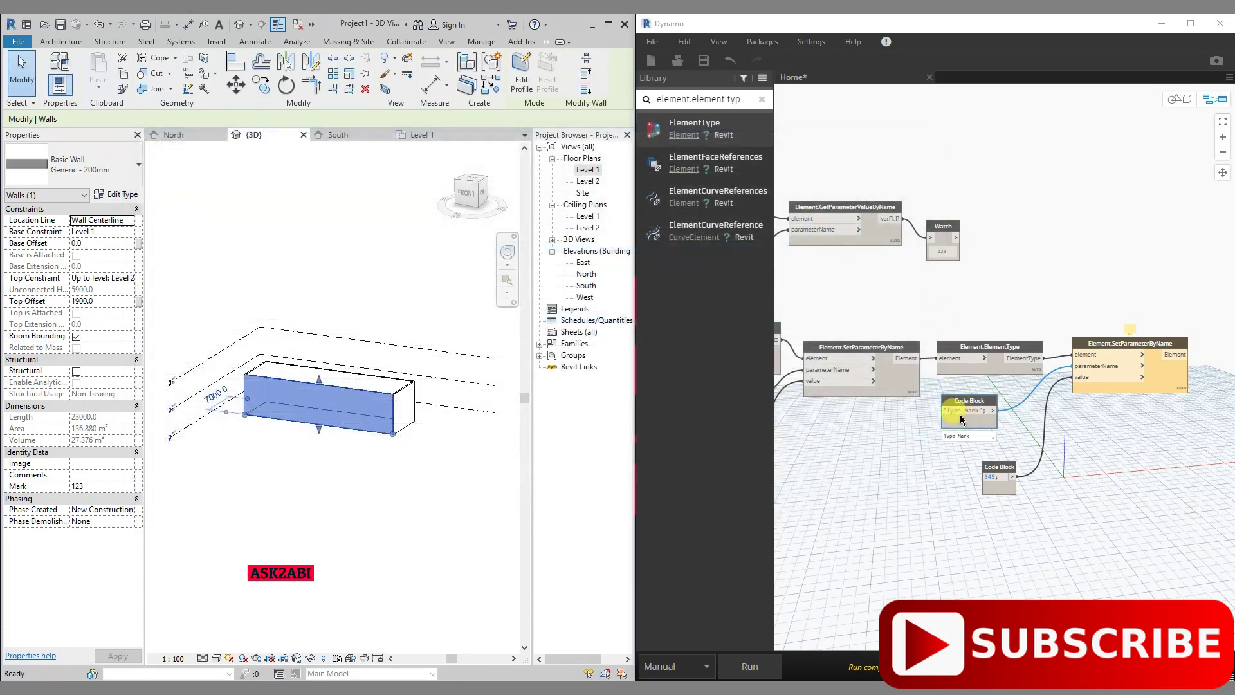
# Nudge the second setter node and zoom and pan the canvas to review the graph
pyautogui.click(988, 415)
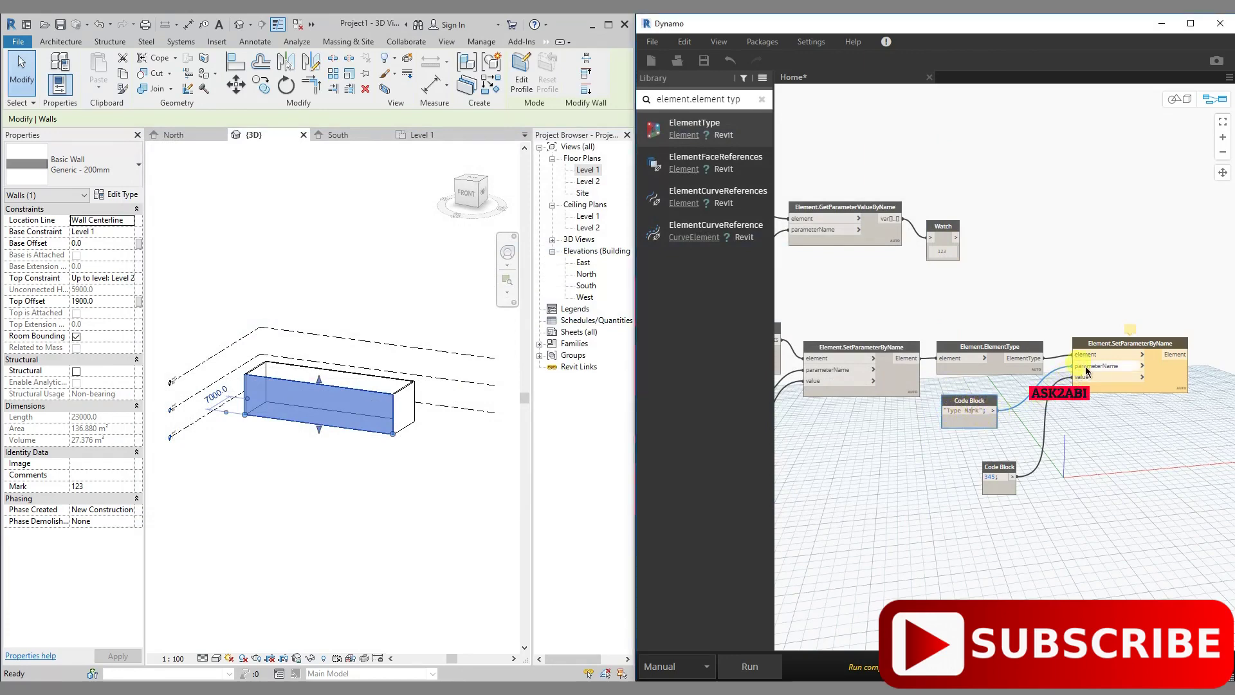
pyautogui.moveTo(1088, 353)
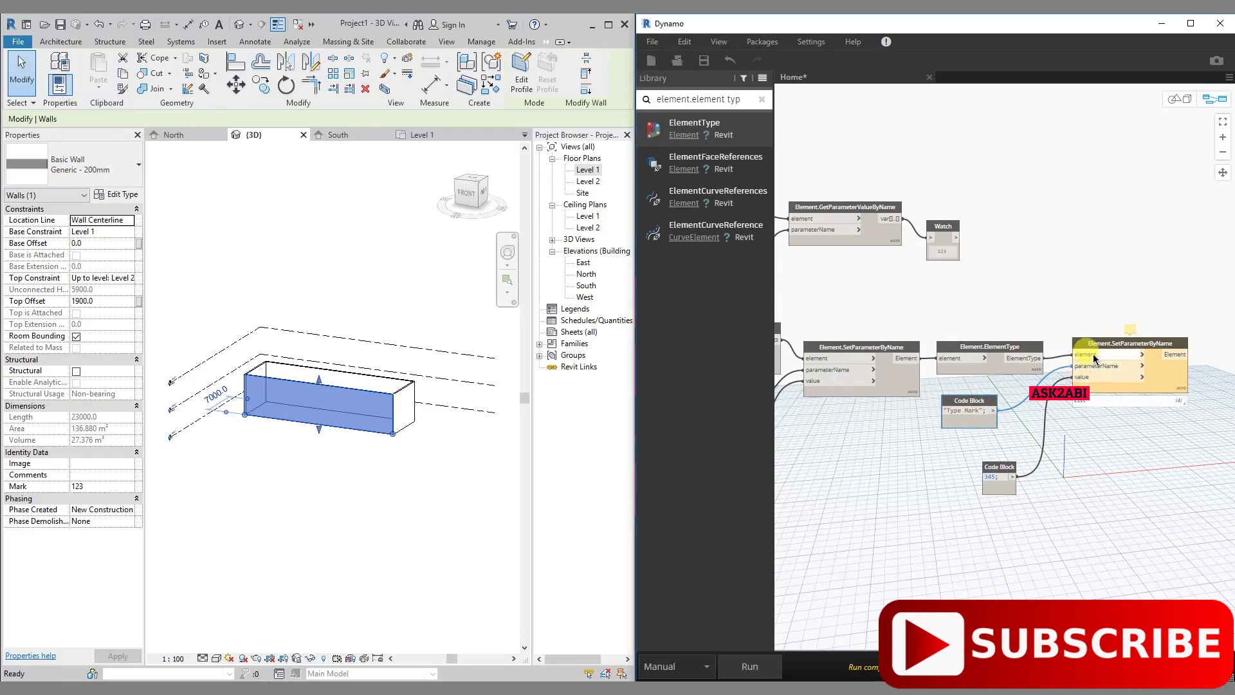
pyautogui.moveTo(1097, 348); pyautogui.dragTo(1098, 356)
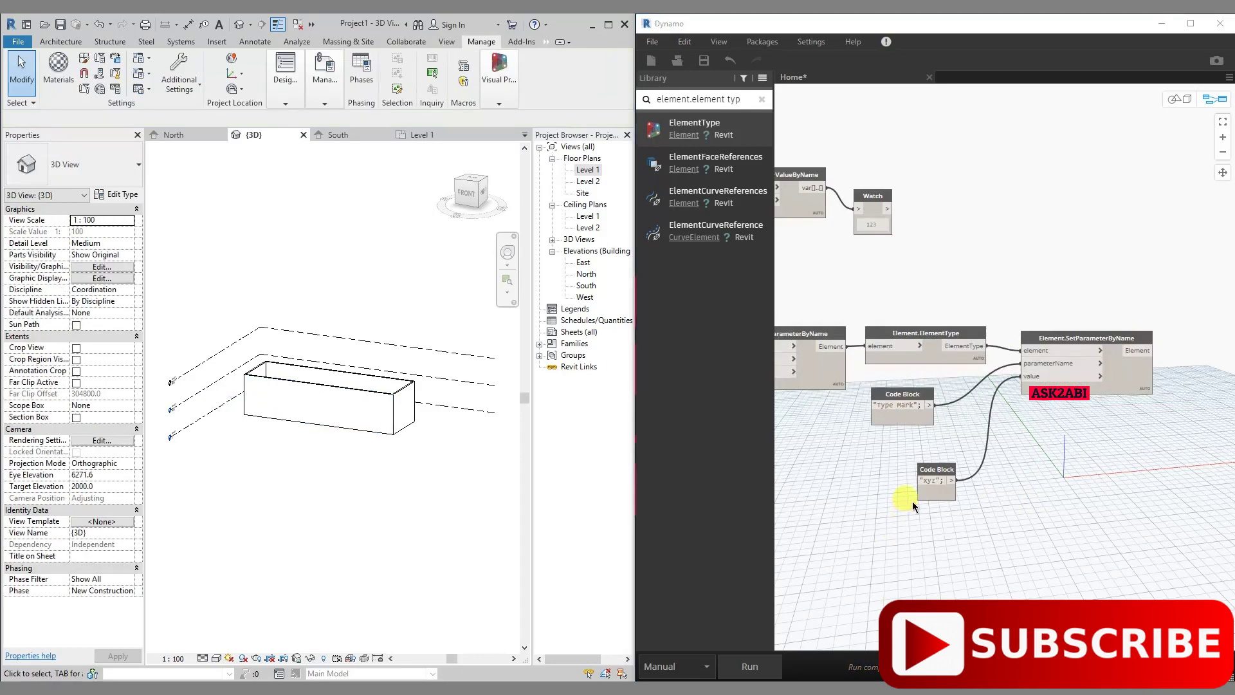
pyautogui.scroll(-3, 912, 500)
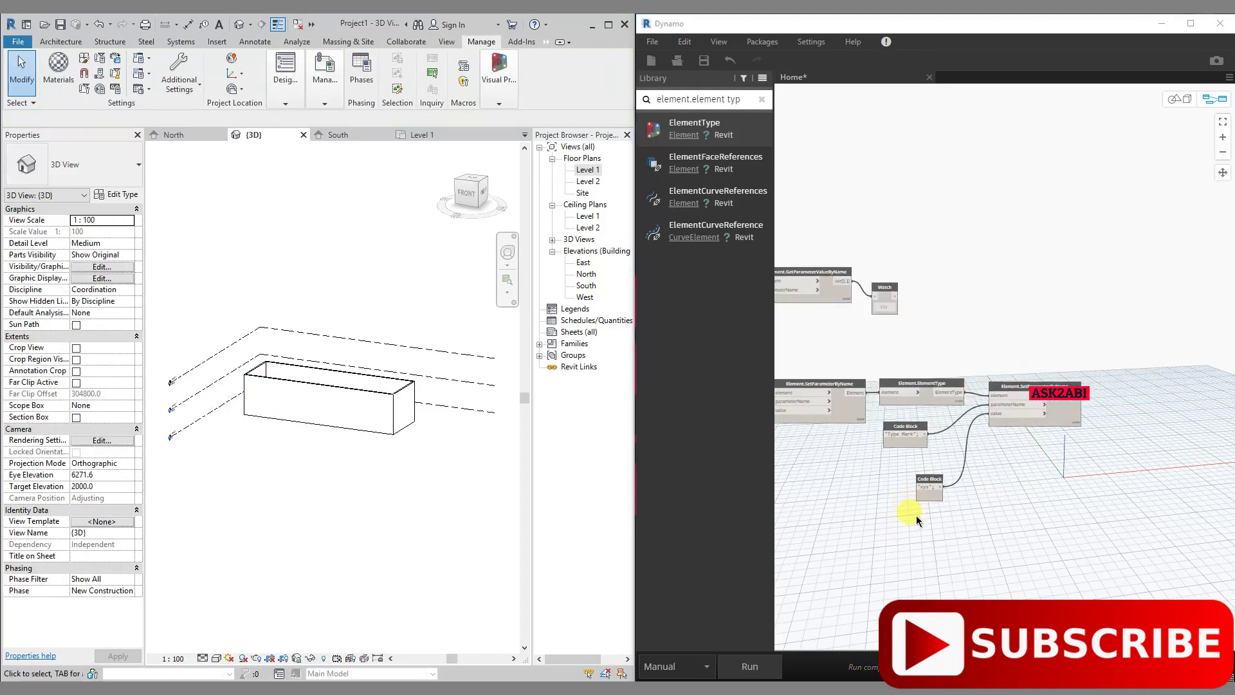
pyautogui.moveTo(916, 515); pyautogui.dragTo(1002, 515, button='middle')
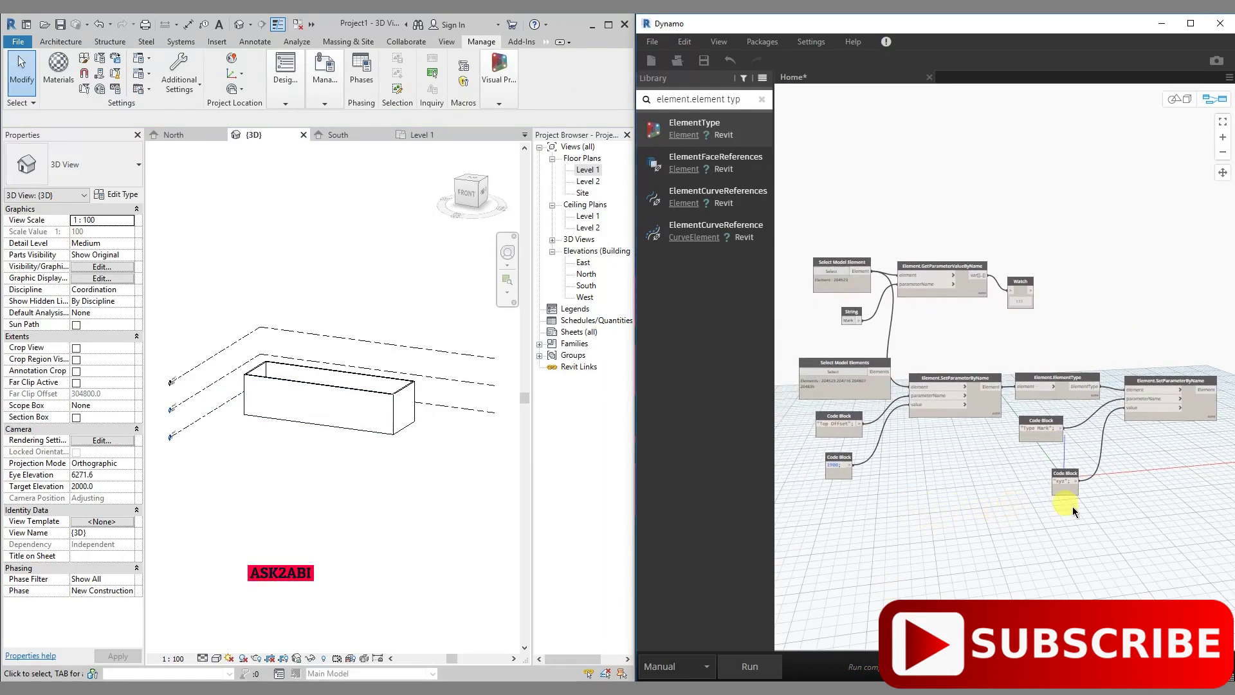
pyautogui.scroll(1, 1068, 469)
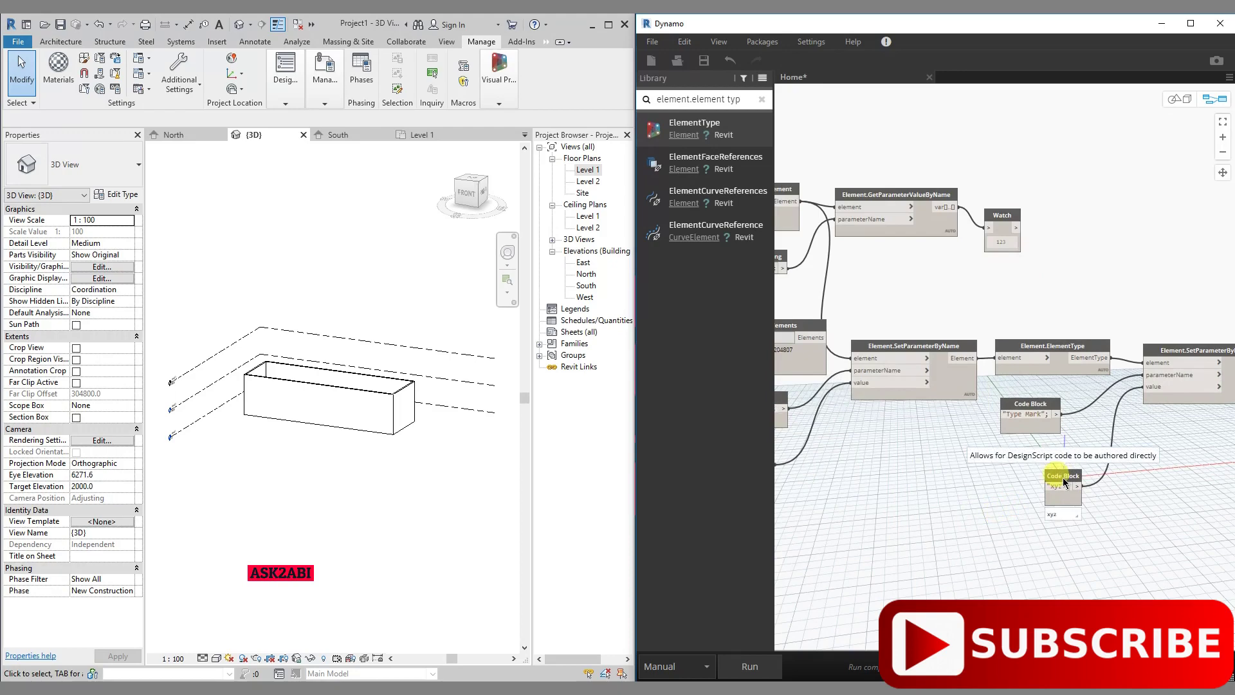
pyautogui.scroll(1, 1063, 477)
pyautogui.scroll(-2, 1022, 476)
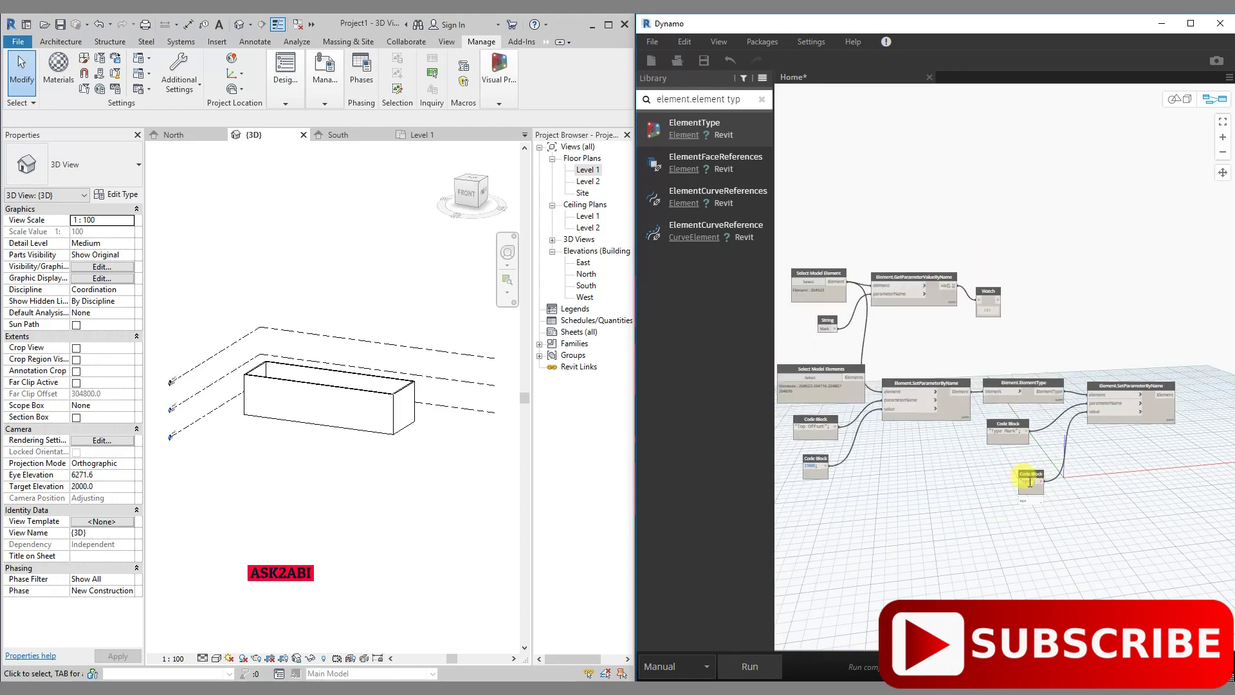
pyautogui.scroll(1, 1023, 473)
pyautogui.scroll(1, 1029, 482)
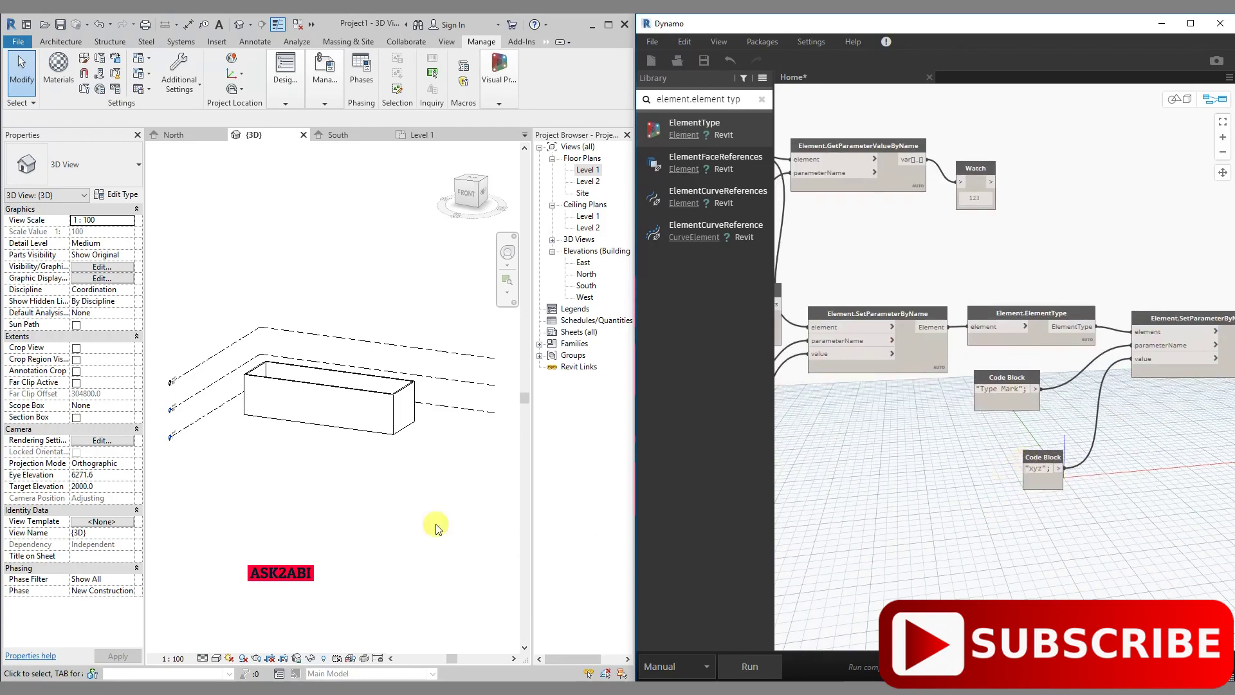
# Check the wall's Type Properties to verify Type Mark reads xyz
pyautogui.click(331, 426)
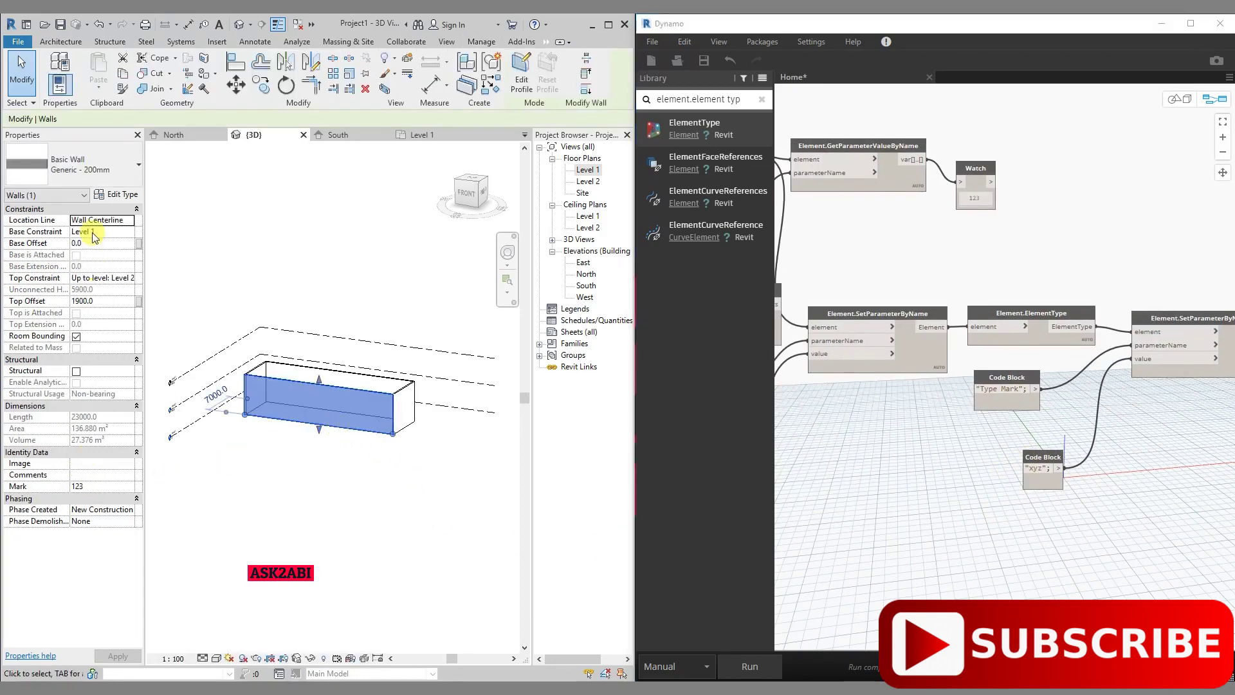
pyautogui.click(112, 194)
pyautogui.scroll(-5, 450, 399)
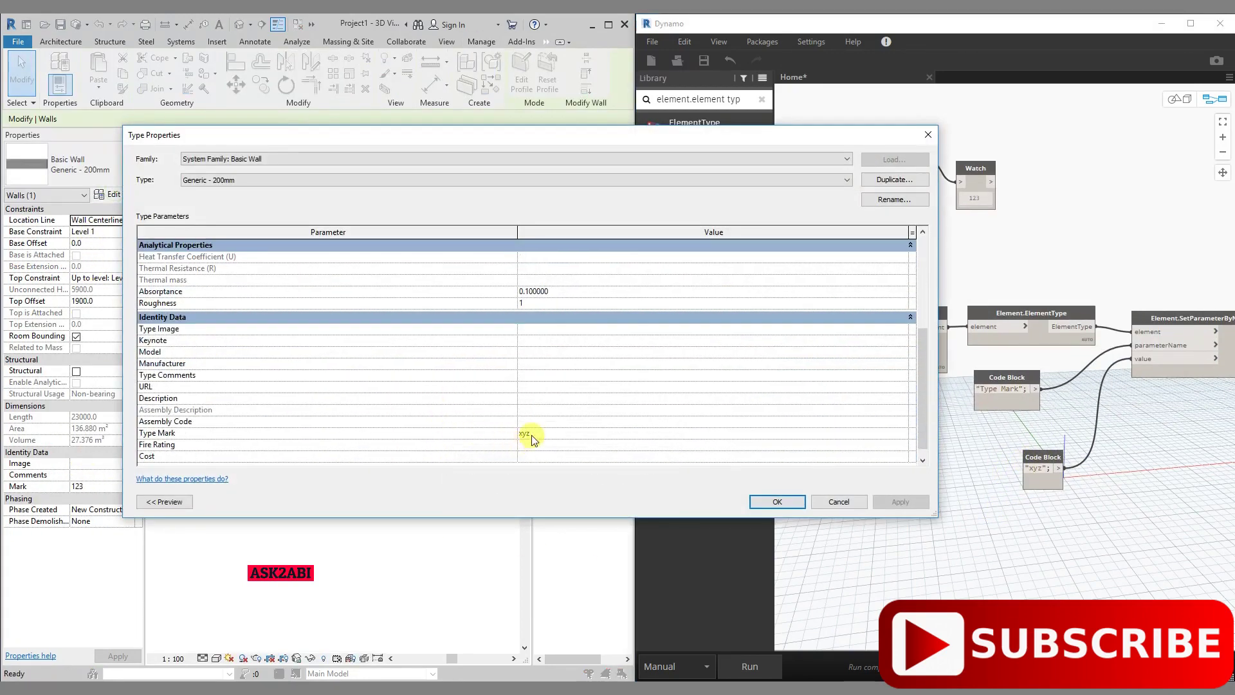
pyautogui.click(929, 135)
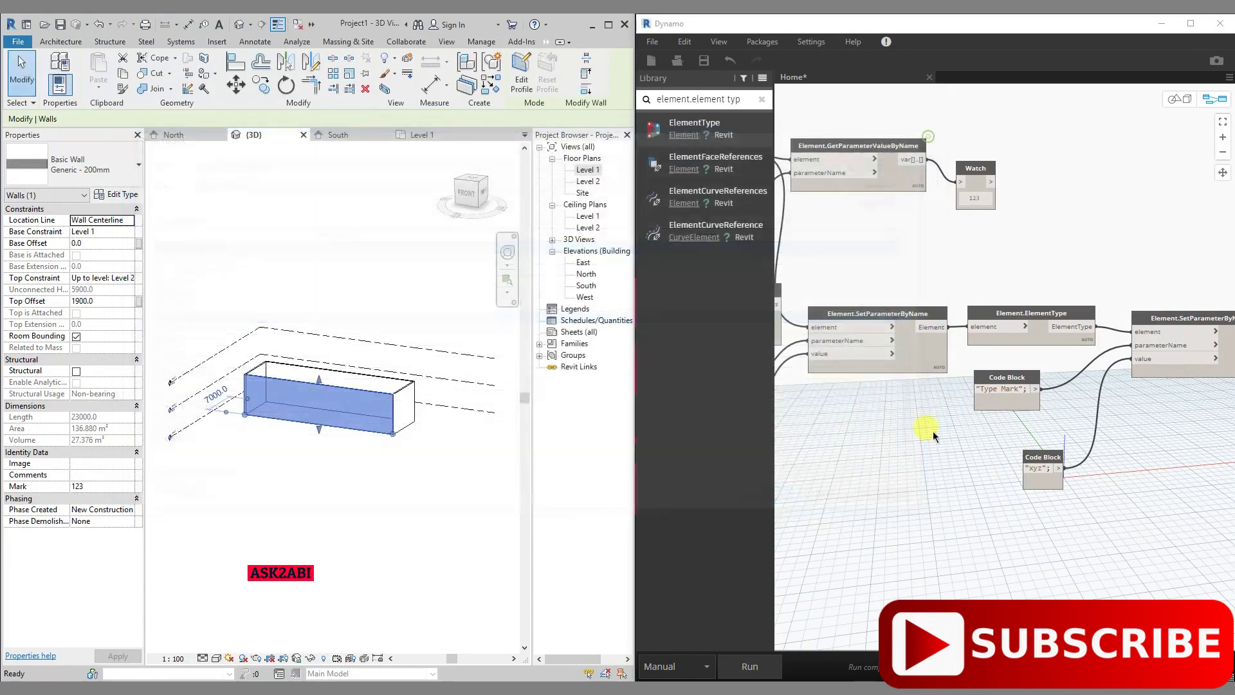
# Change the value code block to "asktoabi", run the graph, and reopen the wall's Type Properties
pyautogui.doubleClick(1031, 469)
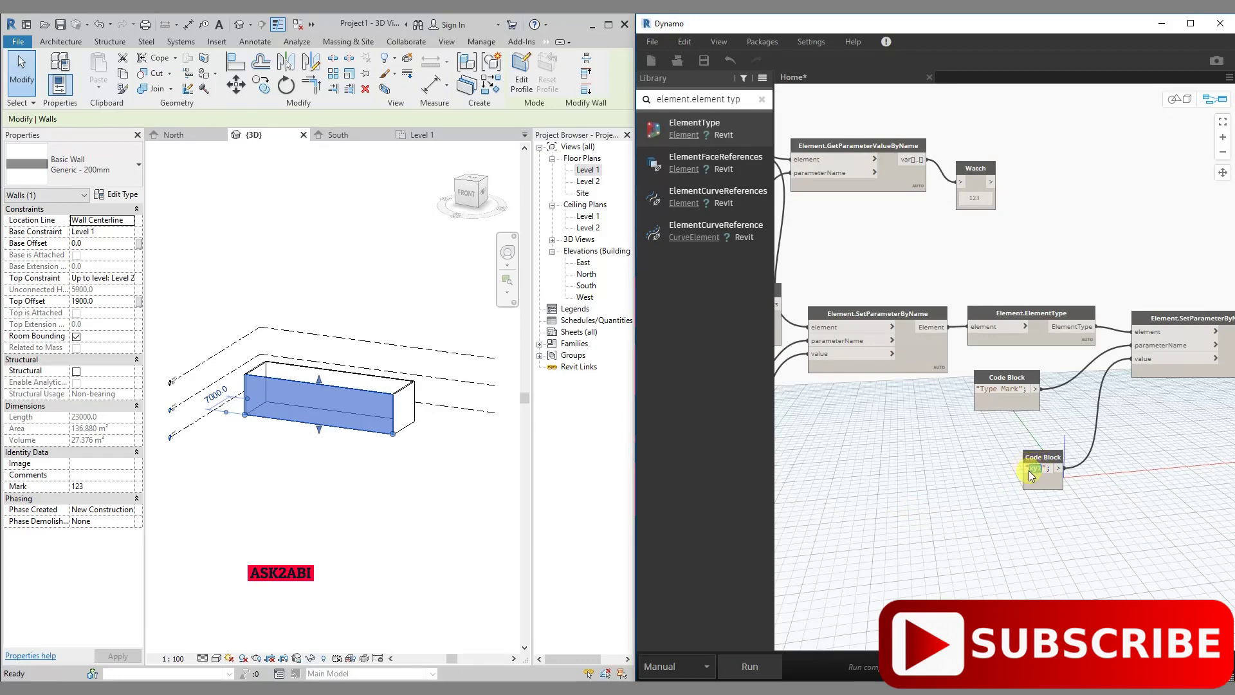
pyautogui.press('BackSpace')
pyautogui.write('kto')
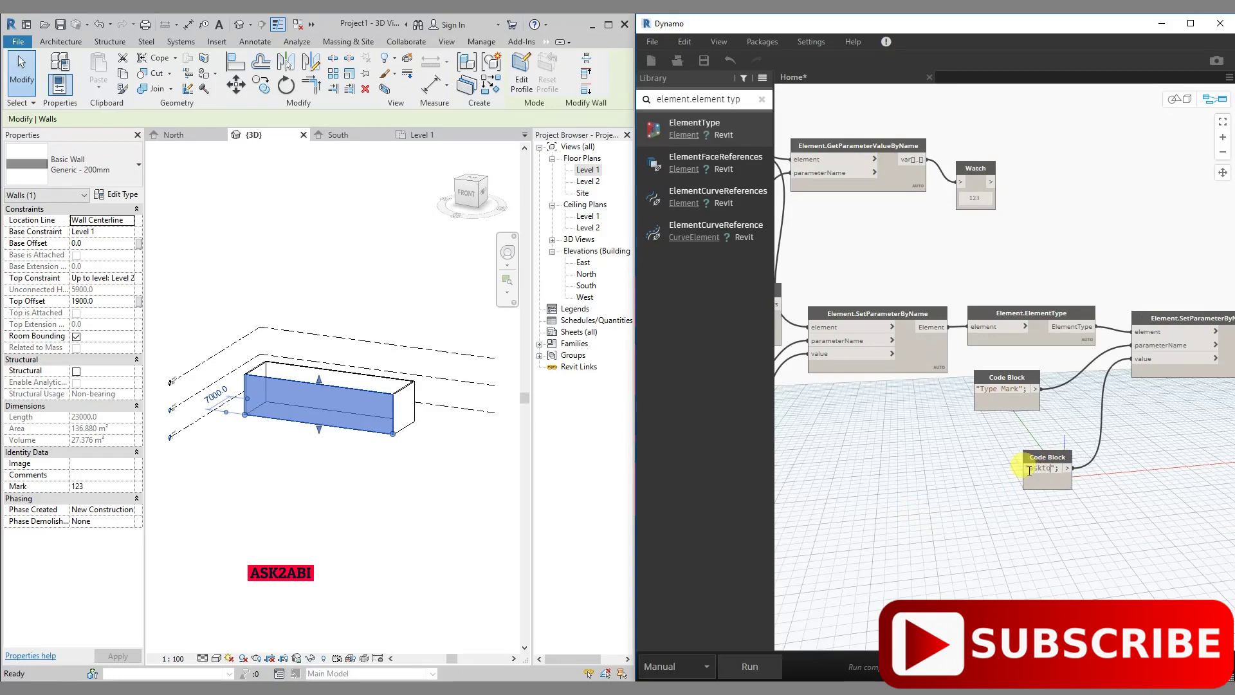
pyautogui.write('abi')
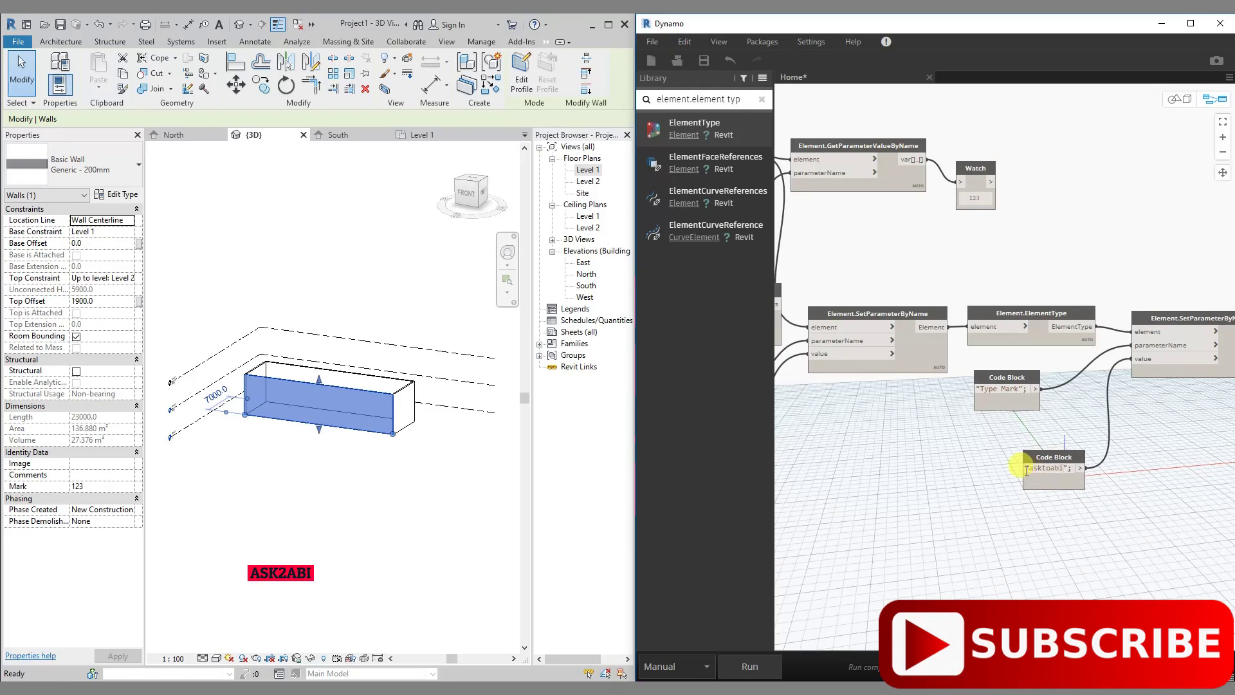
pyautogui.click(1029, 534)
pyautogui.click(279, 482)
pyautogui.click(295, 424)
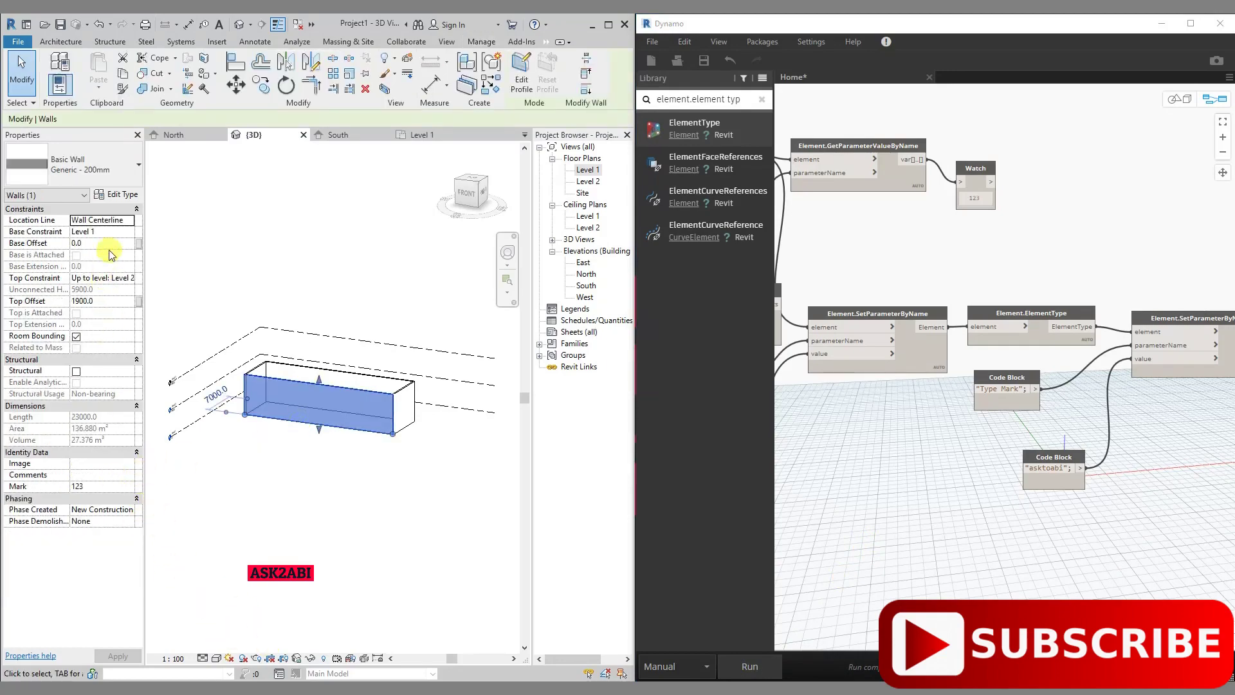
pyautogui.click(123, 193)
pyautogui.scroll(-4, 357, 373)
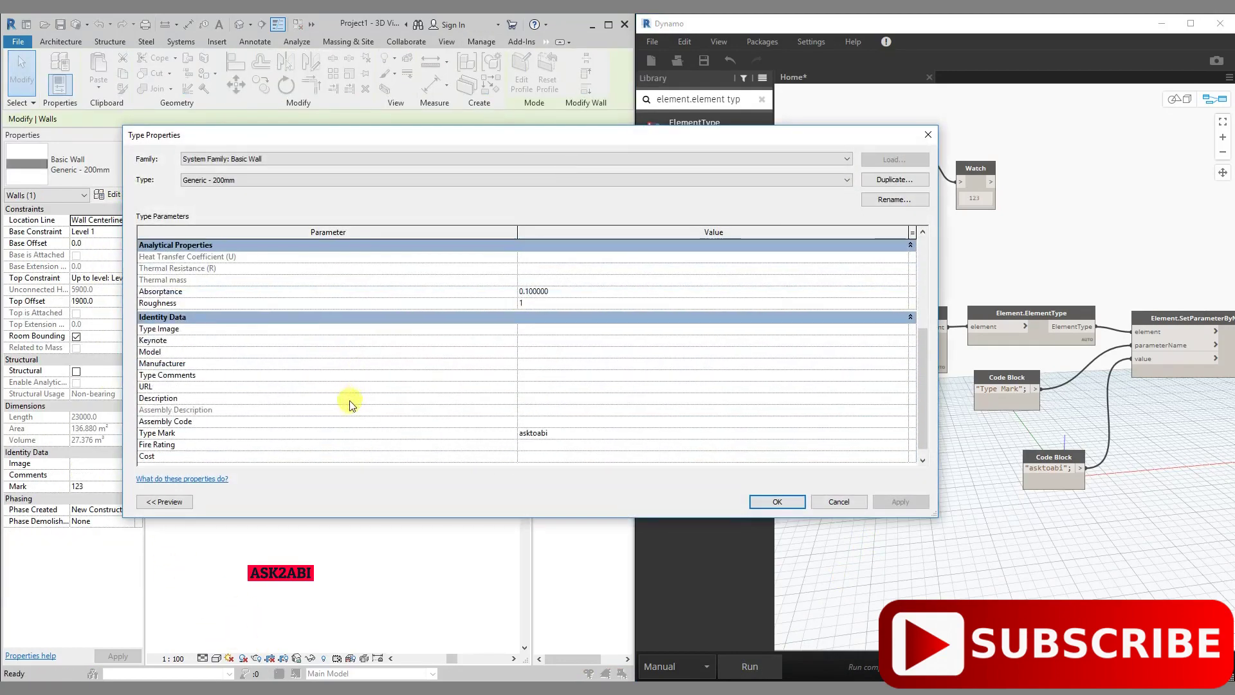
# Close Type Properties showing asktoabi and zoom out to show the whole graph
pyautogui.click(566, 433)
pyautogui.click(778, 501)
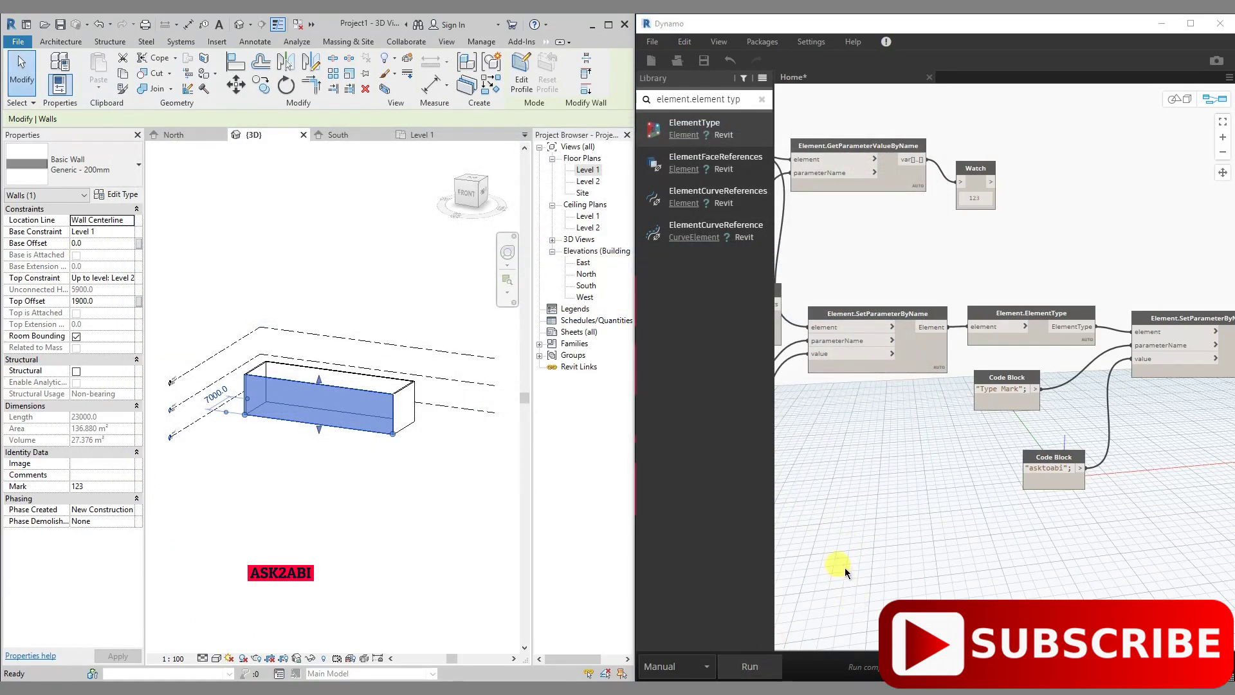
pyautogui.scroll(-2, 857, 561)
pyautogui.moveTo(883, 559); pyautogui.dragTo(974, 531, button='middle')
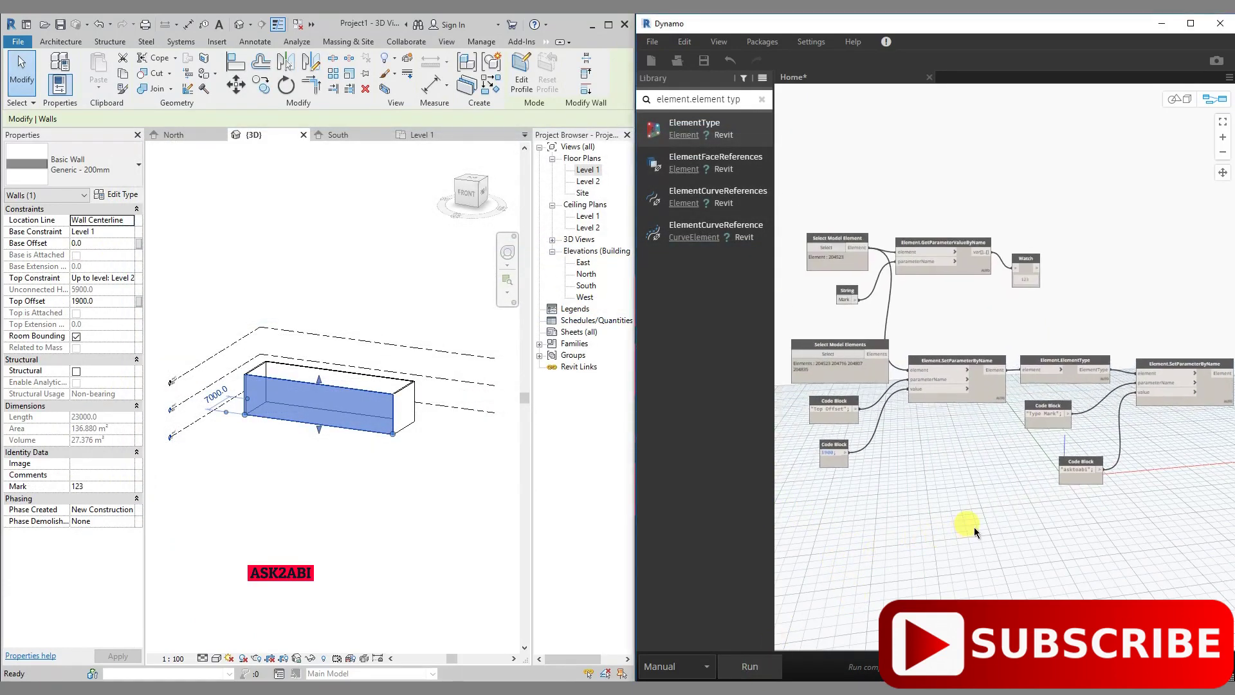